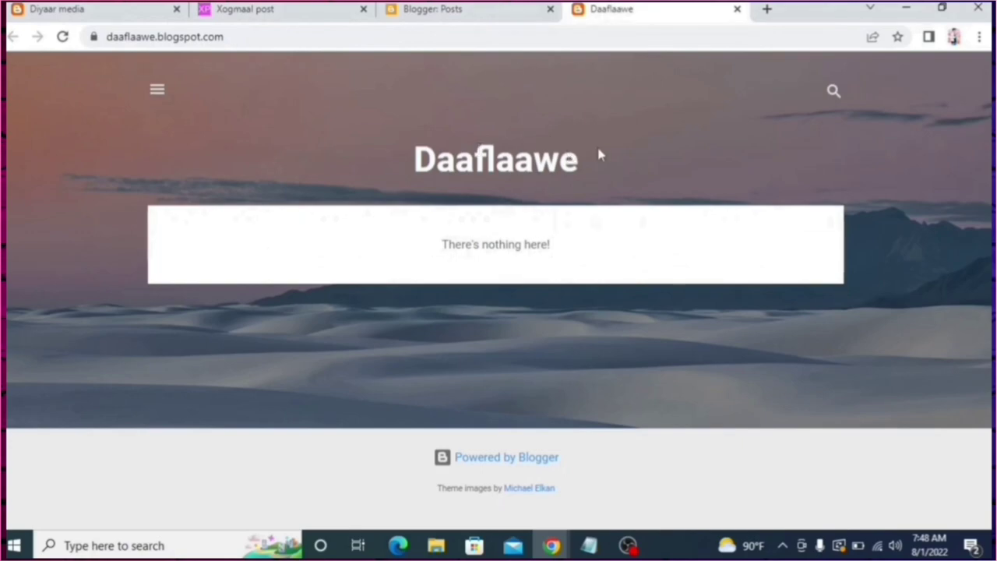
# Reload the daaflaawe.blogspot.com tab and scroll through its three posts.
pyautogui.click(62, 37)
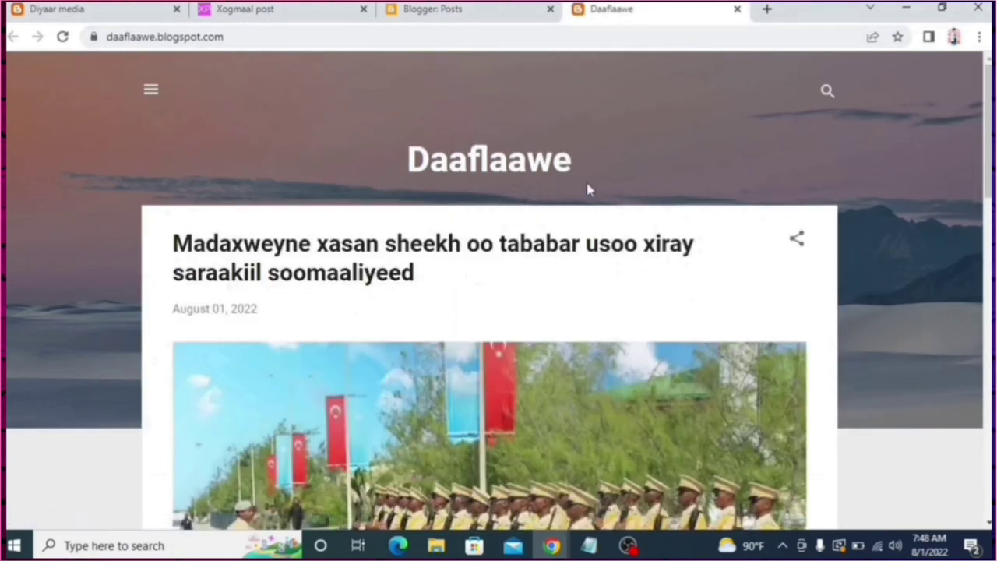
pyautogui.scroll(-4, 623, 201)
pyautogui.scroll(-10, 651, 204)
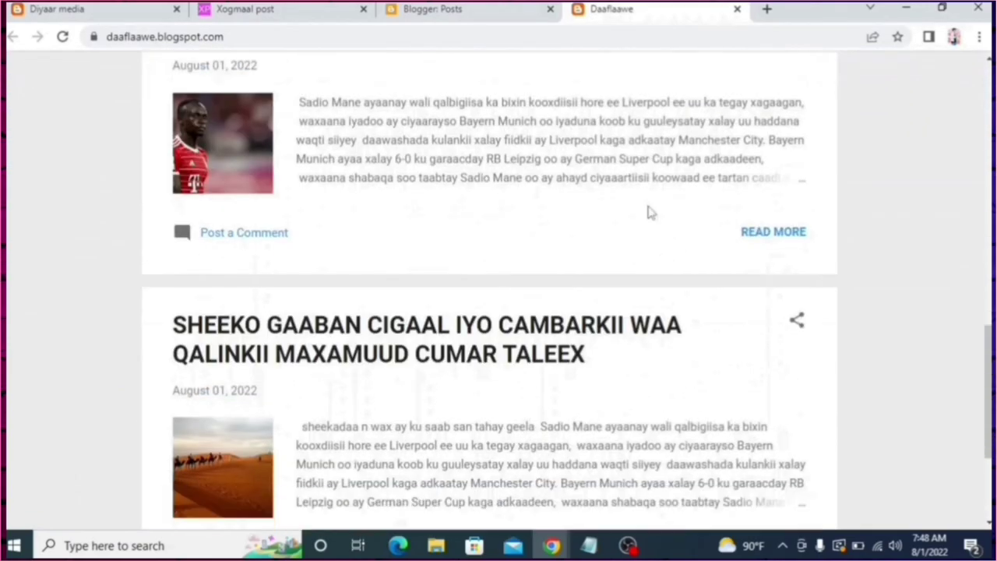
pyautogui.scroll(5, 631, 208)
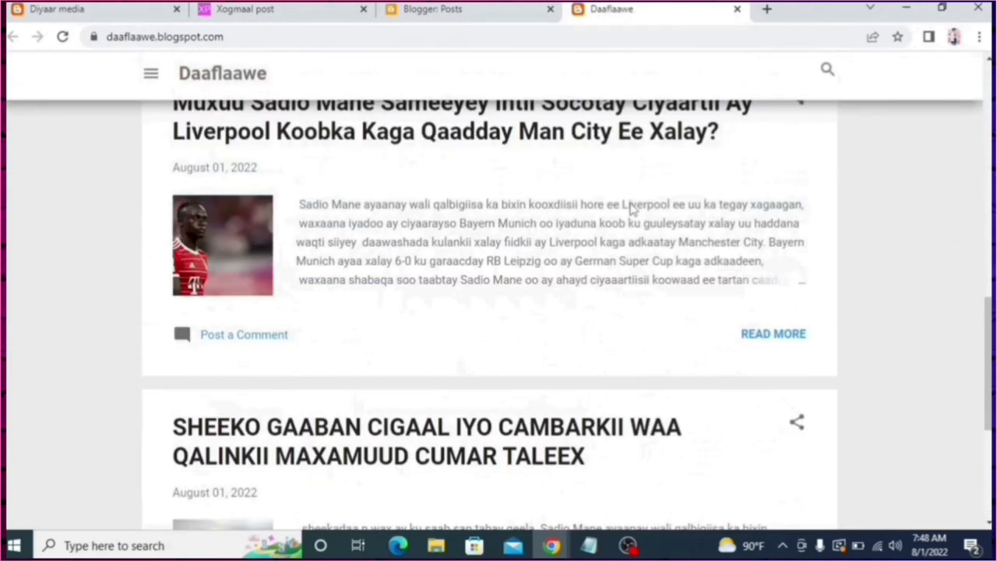
# Compare with the Diyaar Media site, then return to the Daaflaawe blog's post list.
pyautogui.click(50, 11)
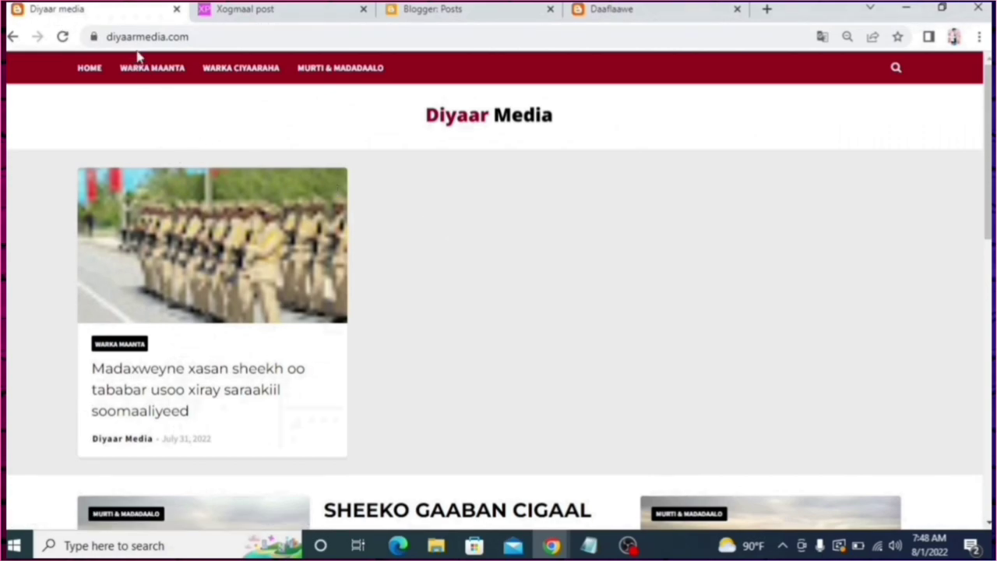
pyautogui.click(608, 12)
pyautogui.scroll(10, 617, 198)
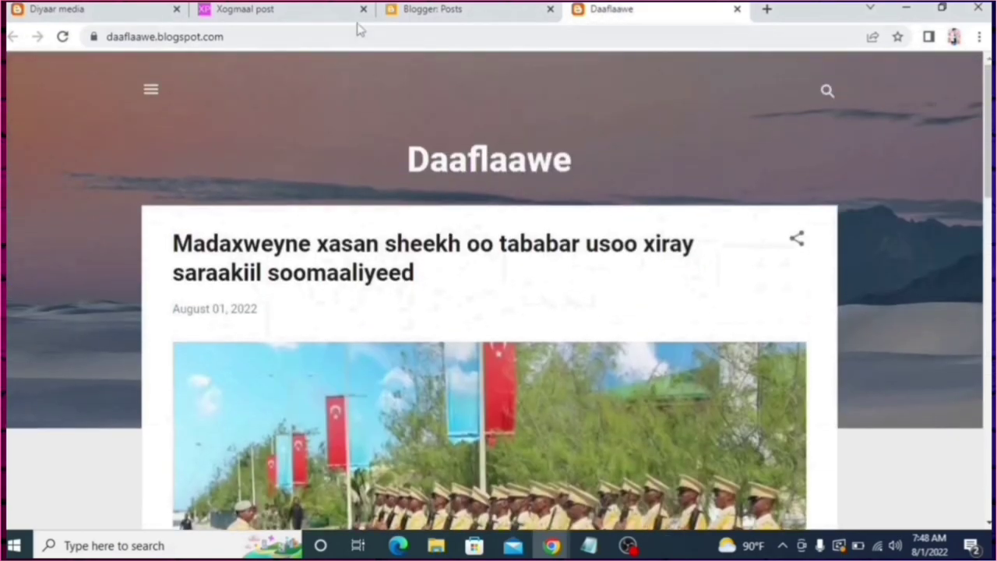
pyautogui.click(490, 15)
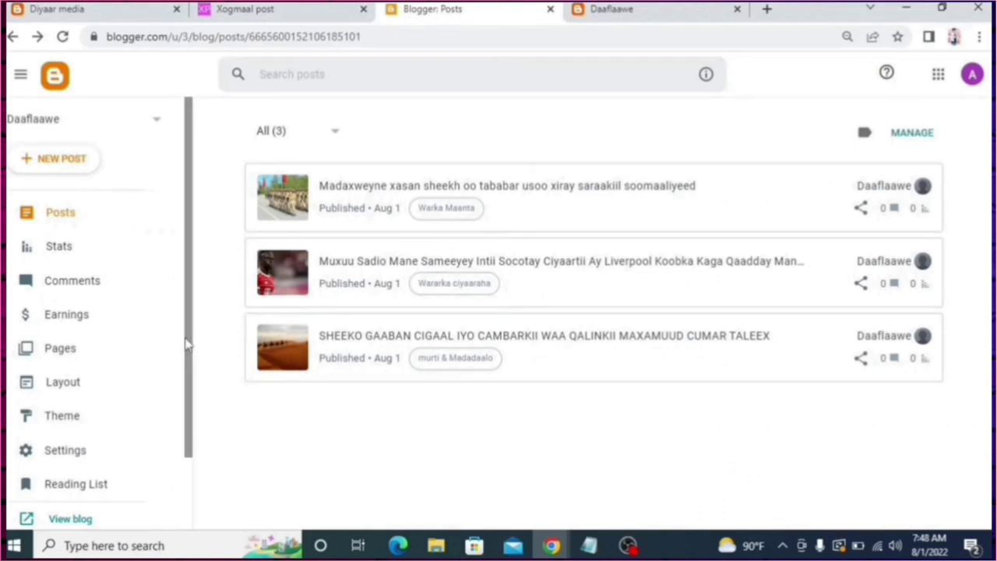
# Go to the Theme page and expand the menu beside Customize for Contempo Light.
pyautogui.scroll(-2, 186, 389)
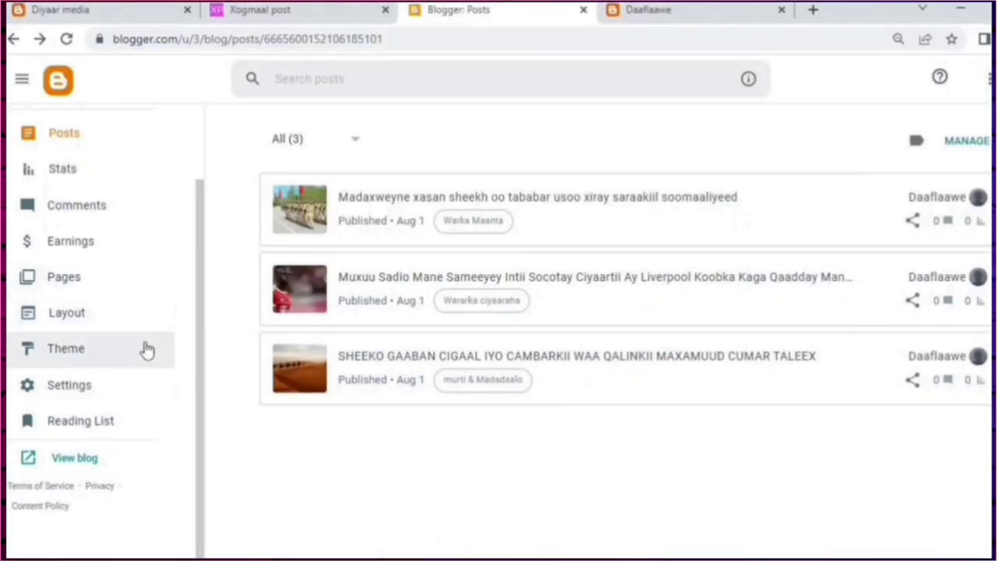
pyautogui.click(137, 356)
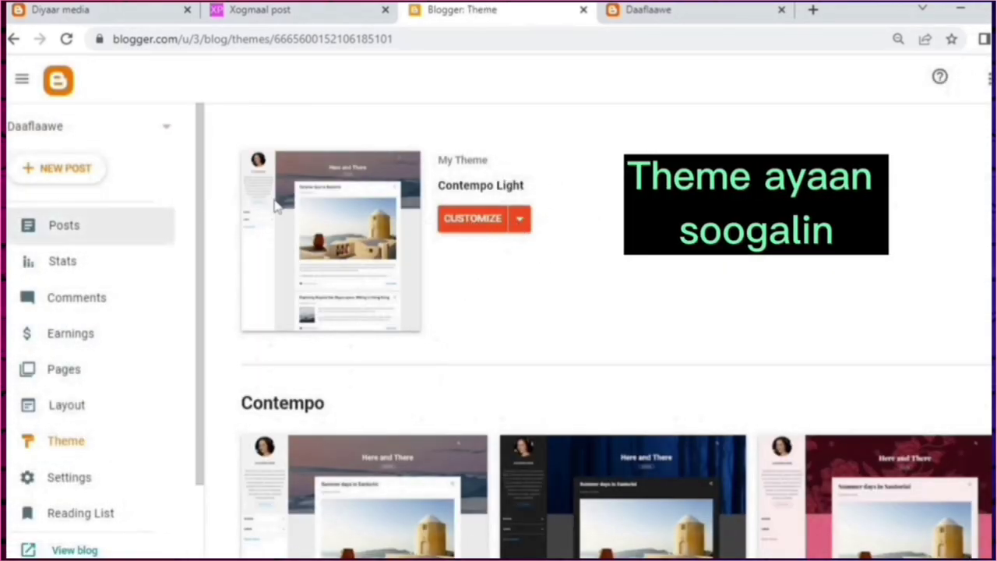
pyautogui.click(526, 226)
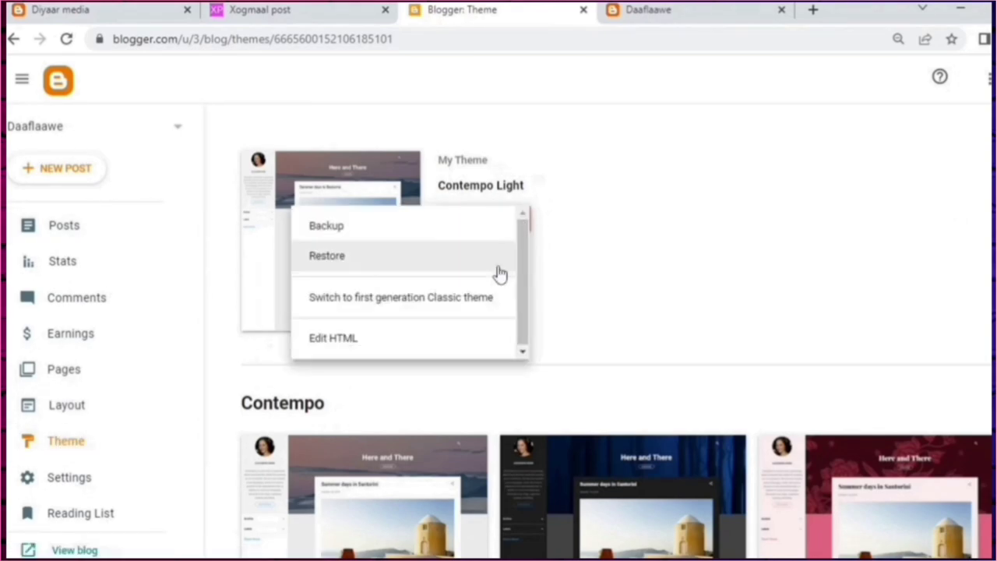
# Restore the theme by uploading the 'Yaasir marketer theme' file from Downloads.
pyautogui.click(427, 269)
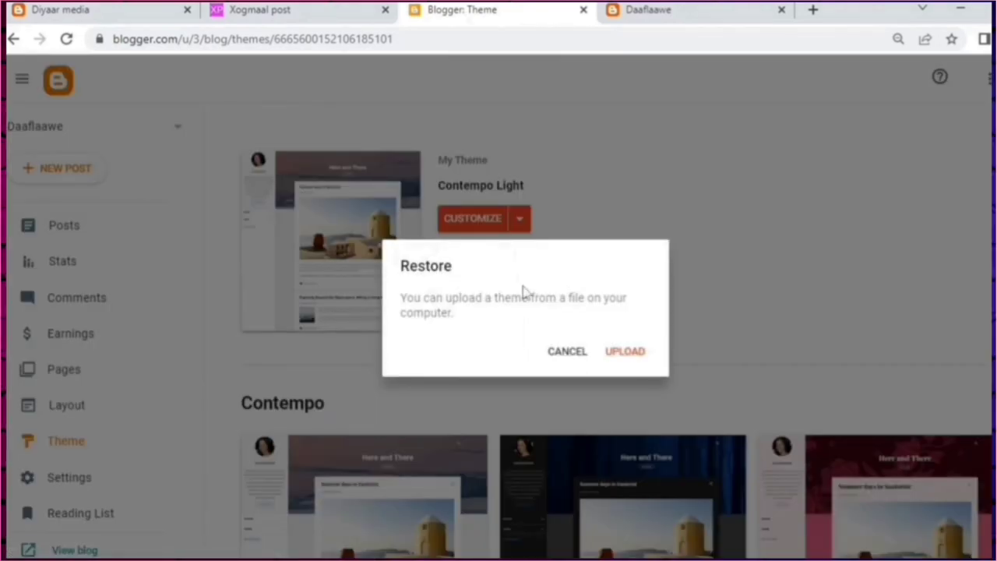
pyautogui.click(635, 351)
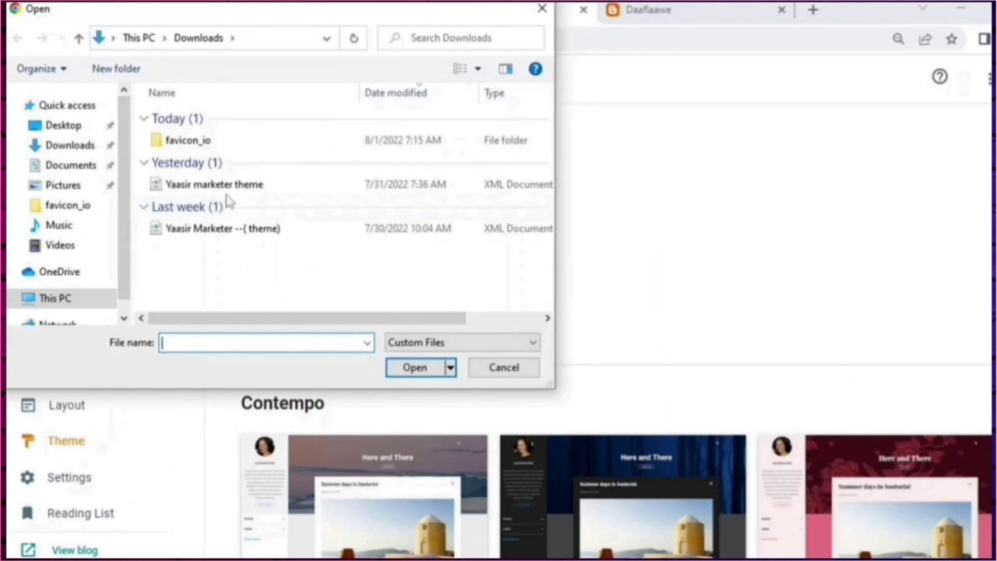
pyautogui.click(196, 187)
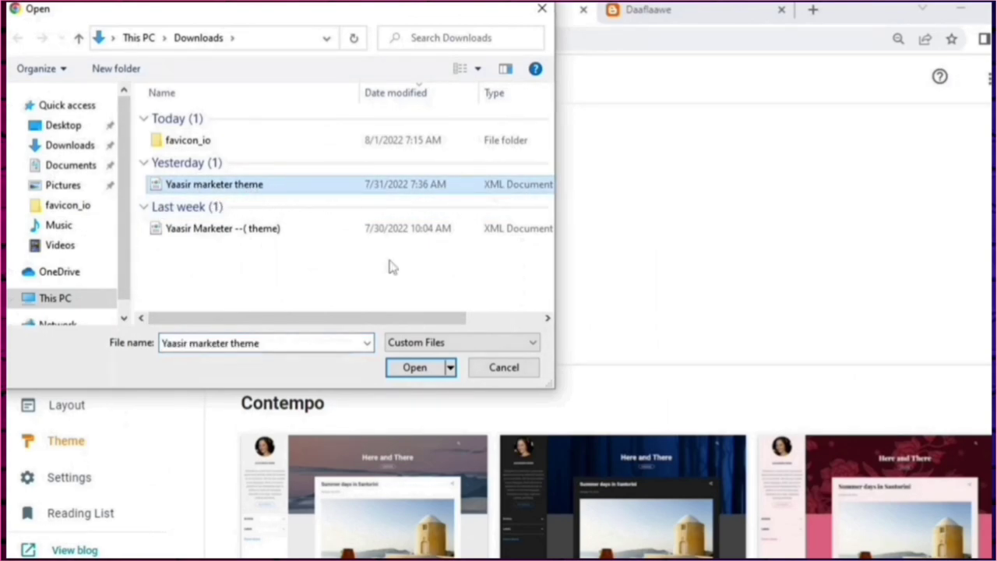
pyautogui.click(433, 368)
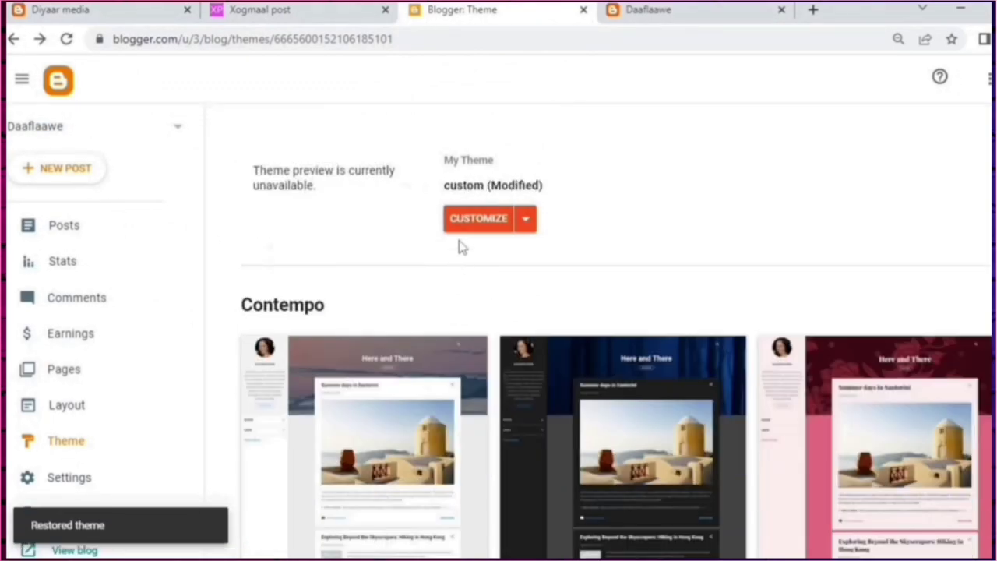
# View the live blog from the Theme page and scroll through the Yaasir News layout.
pyautogui.click(629, 10)
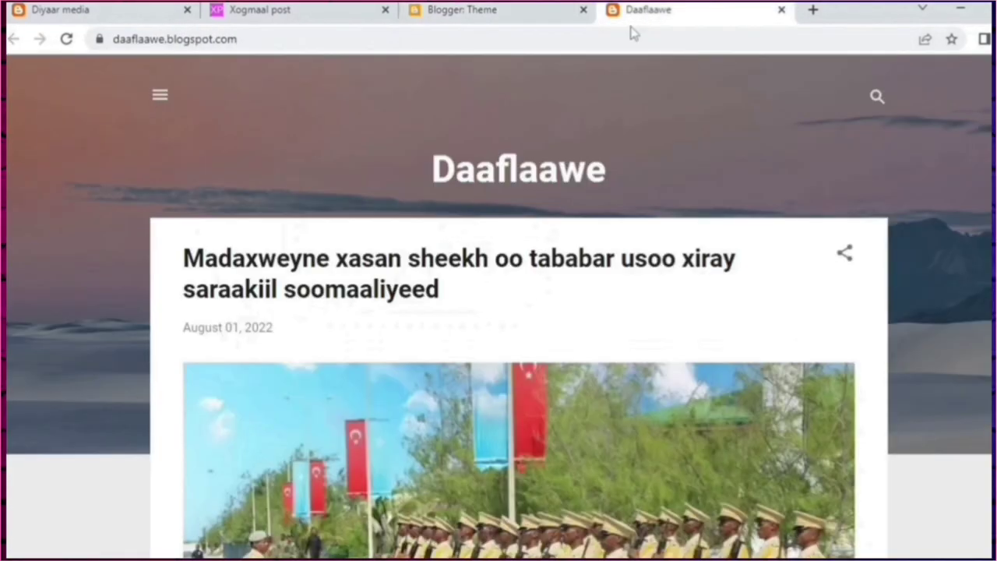
pyautogui.click(518, 21)
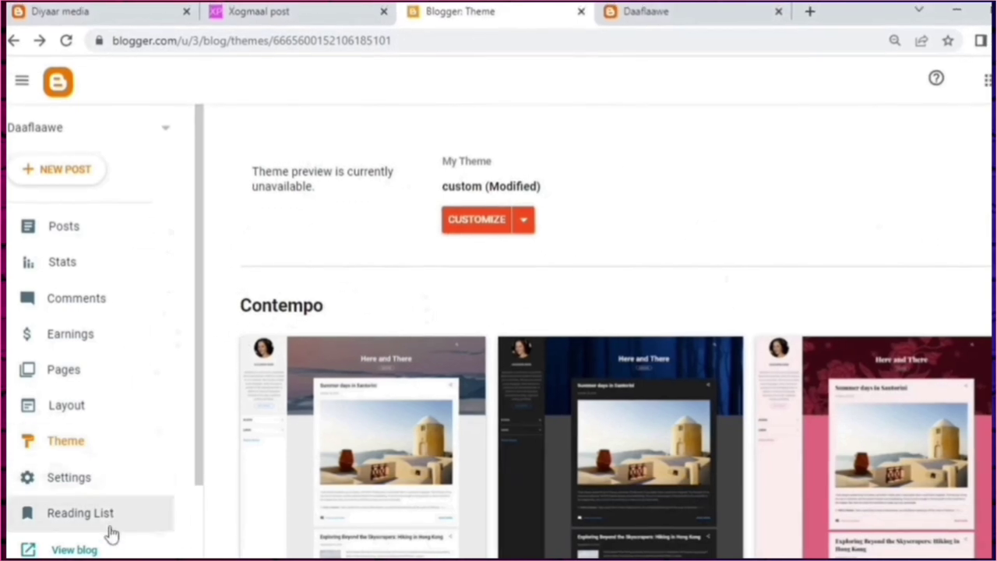
pyautogui.click(78, 550)
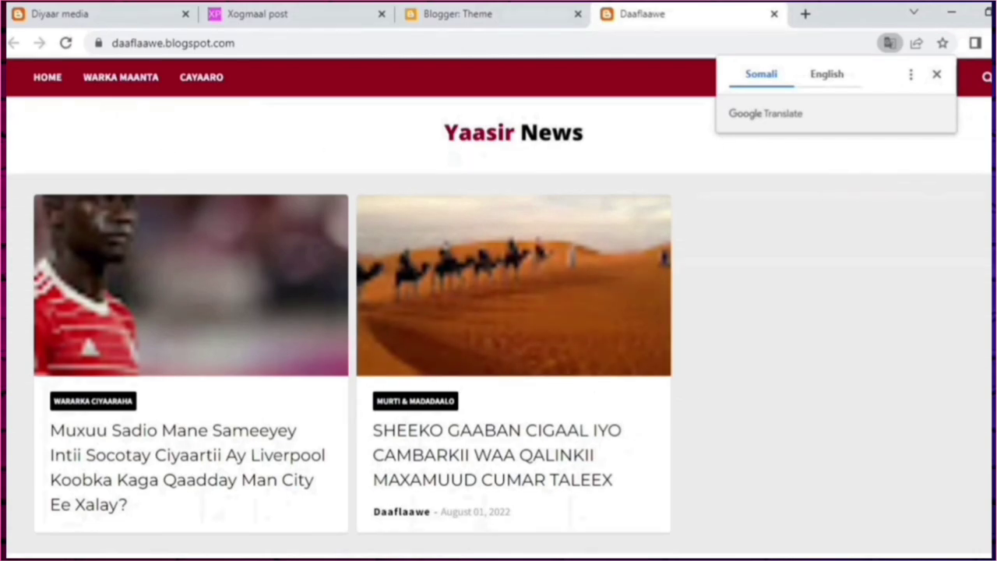
pyautogui.scroll(-8, 499, 312)
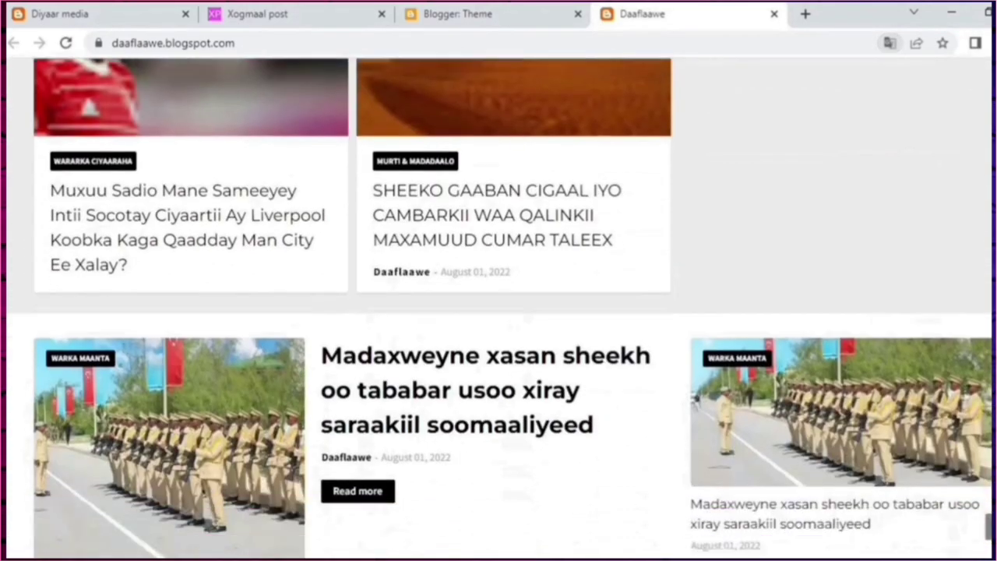
pyautogui.scroll(10, 499, 311)
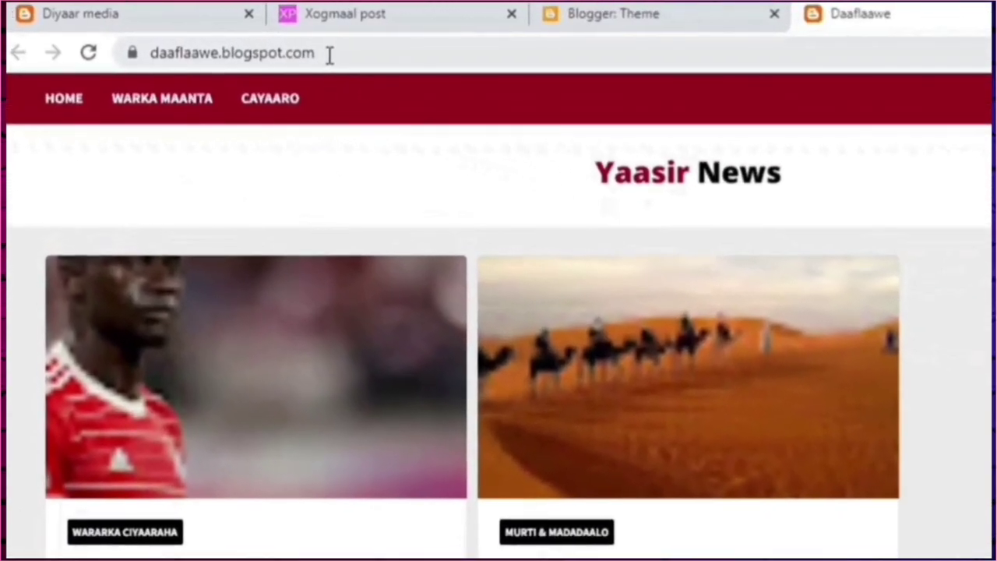
pyautogui.click(270, 47)
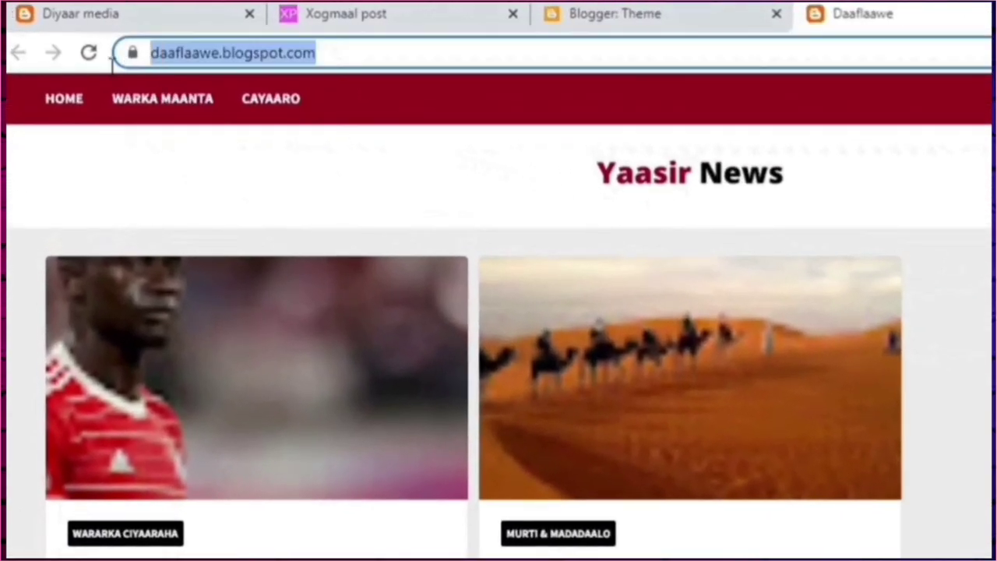
pyautogui.click(344, 53)
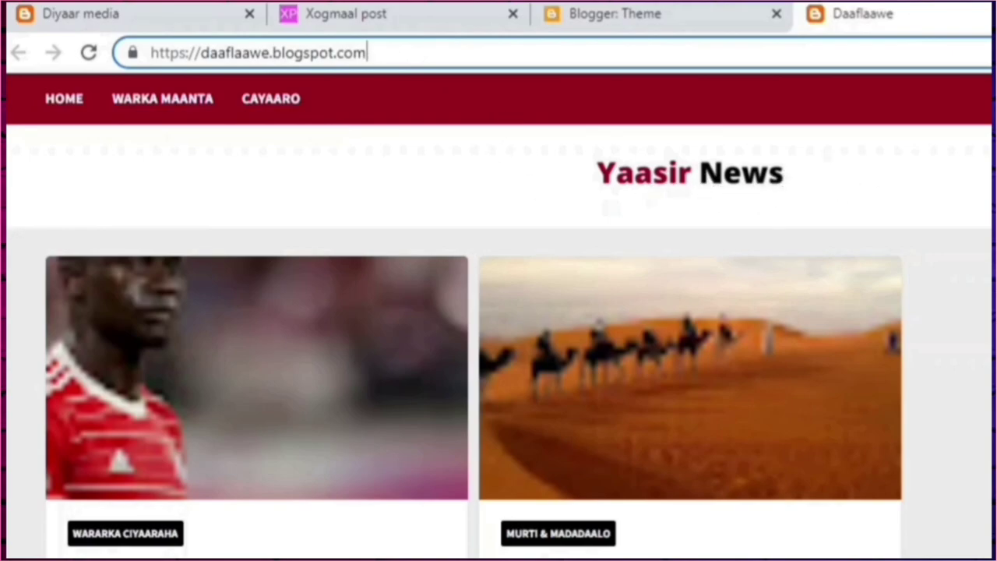
pyautogui.scroll(-10, 498, 350)
pyautogui.scroll(10, 499, 350)
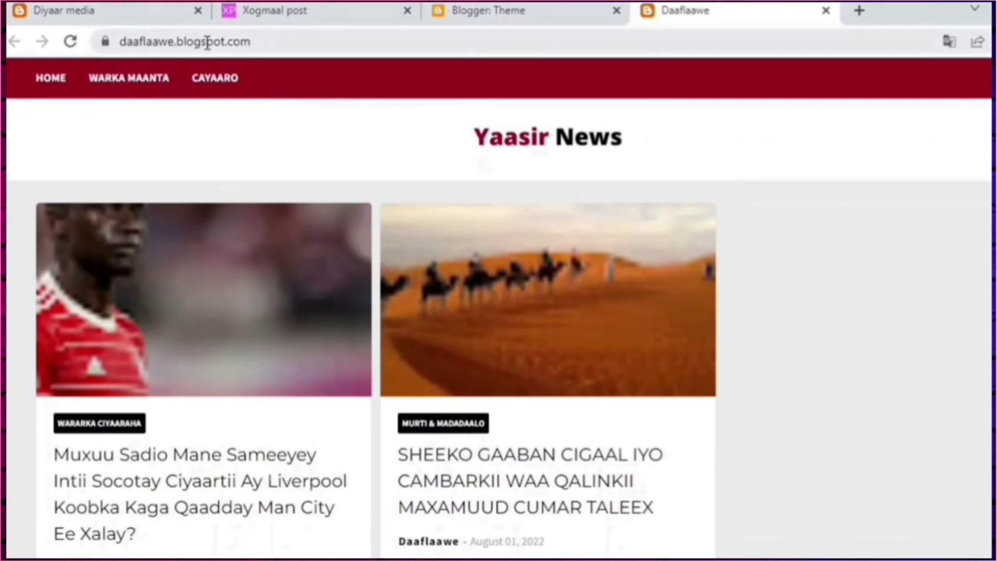
# Scroll through the new blog layout again, then switch to the Diyaar Media site.
pyautogui.click(264, 45)
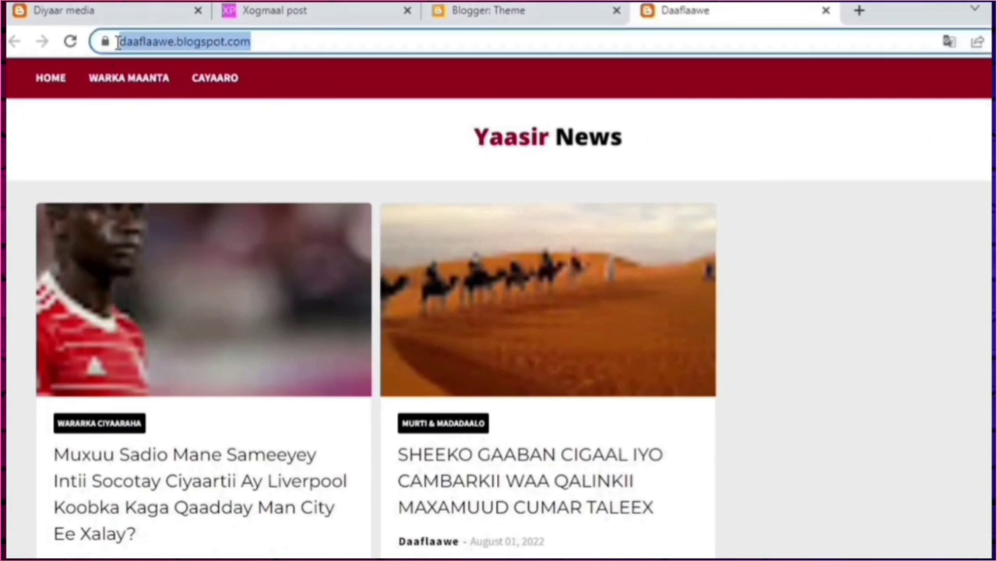
pyautogui.click(282, 174)
pyautogui.scroll(-15, 498, 327)
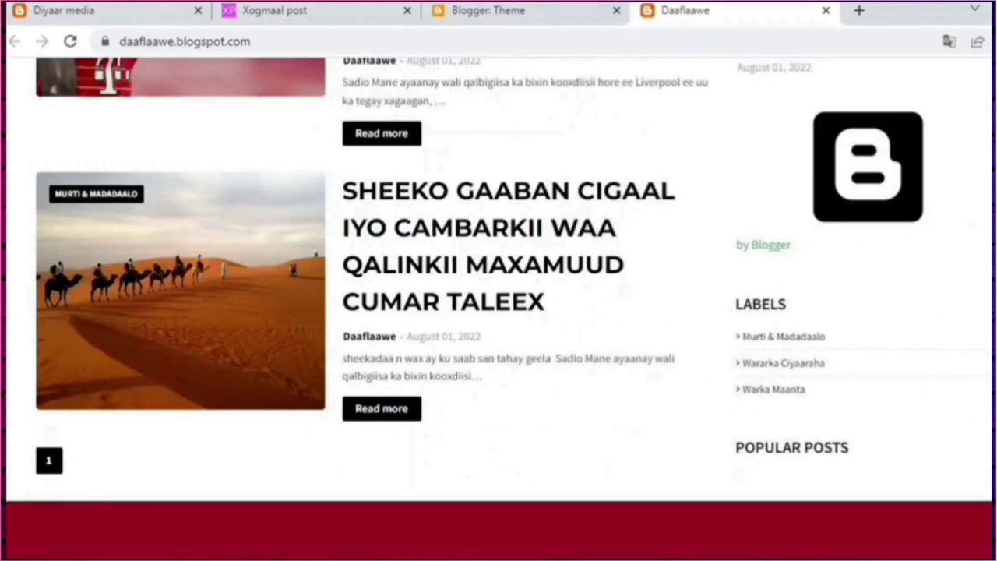
pyautogui.scroll(15, 516, 363)
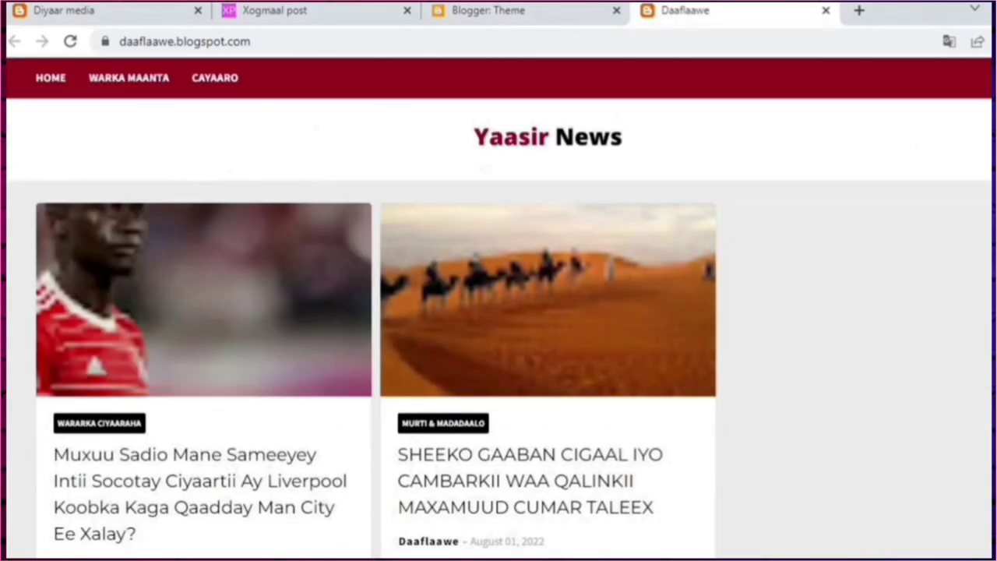
pyautogui.scroll(-10, 498, 311)
pyautogui.scroll(10, 499, 311)
pyautogui.click(64, 10)
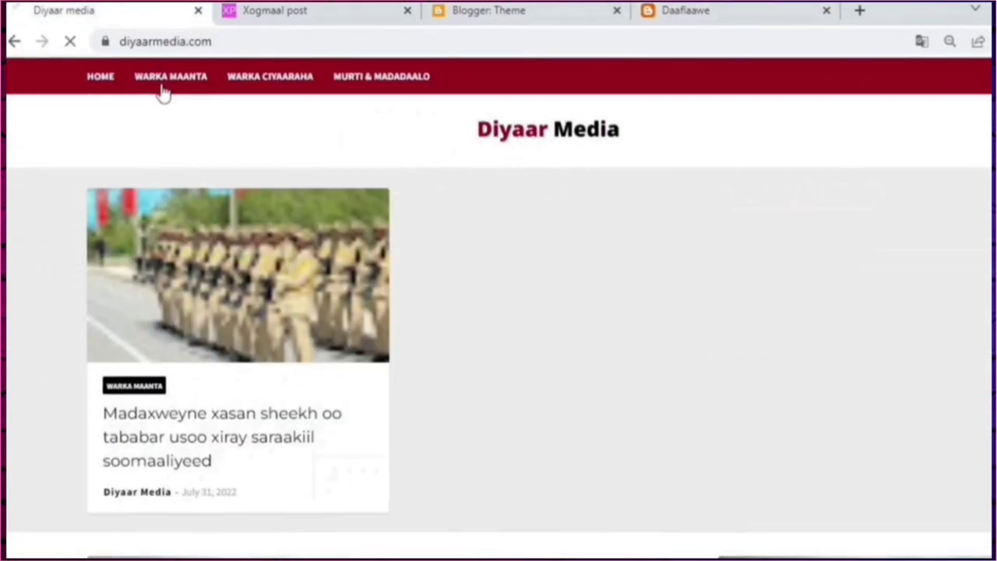
pyautogui.click(162, 92)
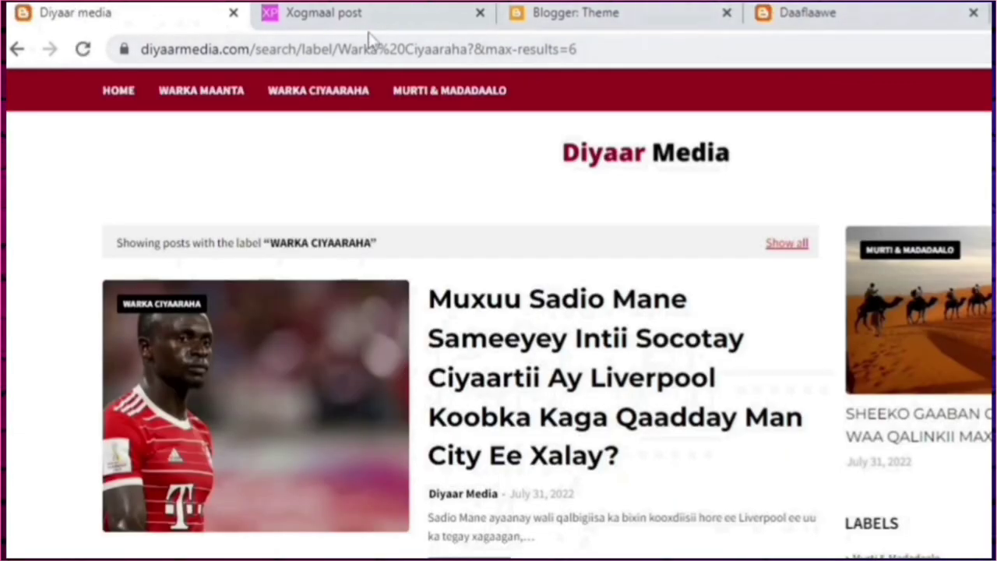
pyautogui.click(370, 12)
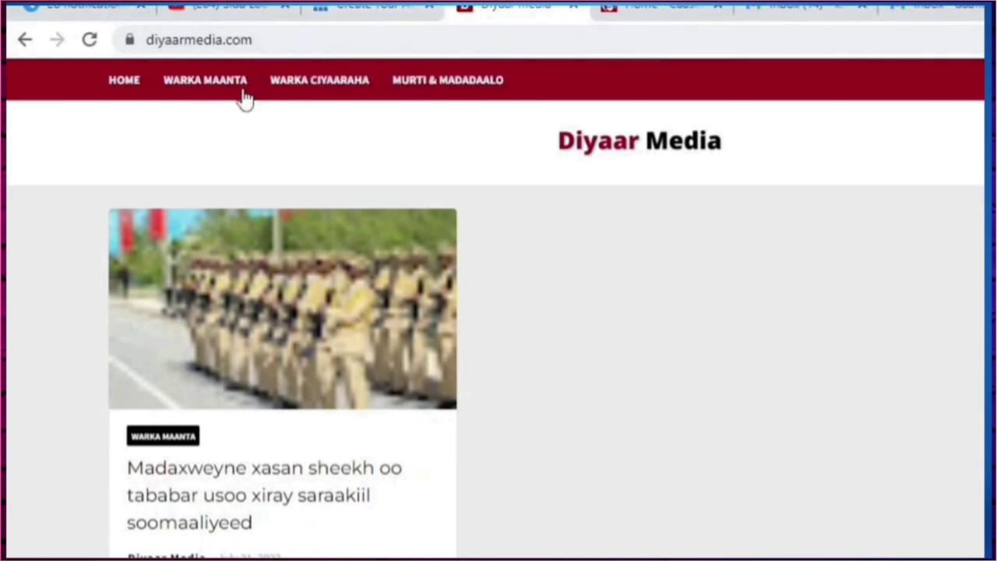
# Reveal Diyaar Media's full www address and scroll through its homepage.
pyautogui.click(267, 44)
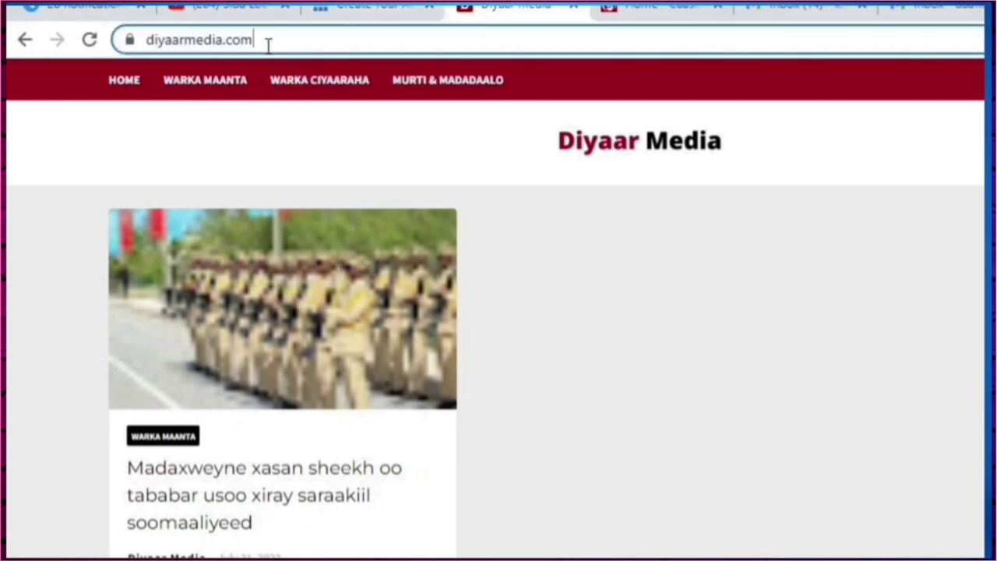
pyautogui.doubleClick(246, 41)
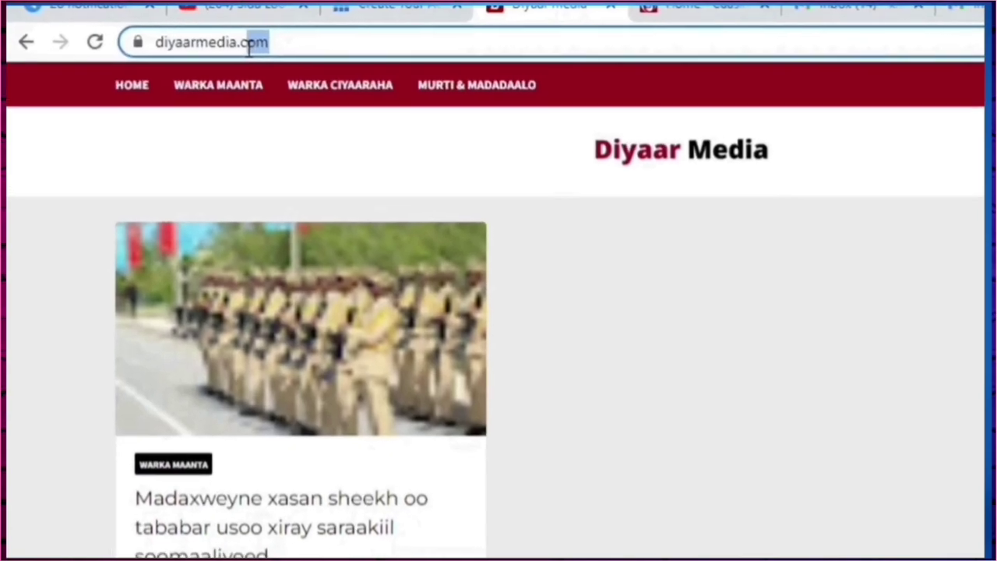
pyautogui.scroll(-8, 369, 227)
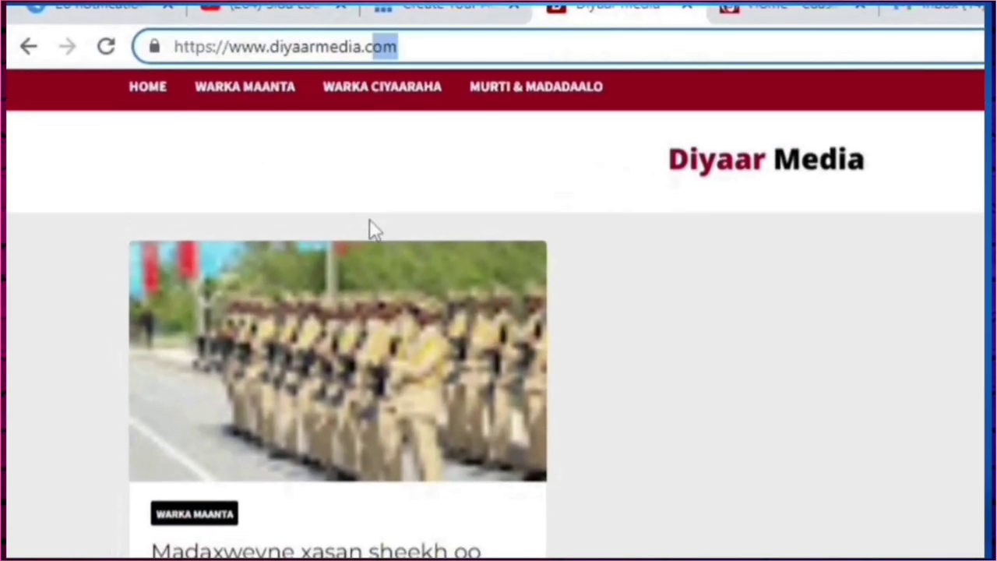
pyautogui.scroll(3, 370, 224)
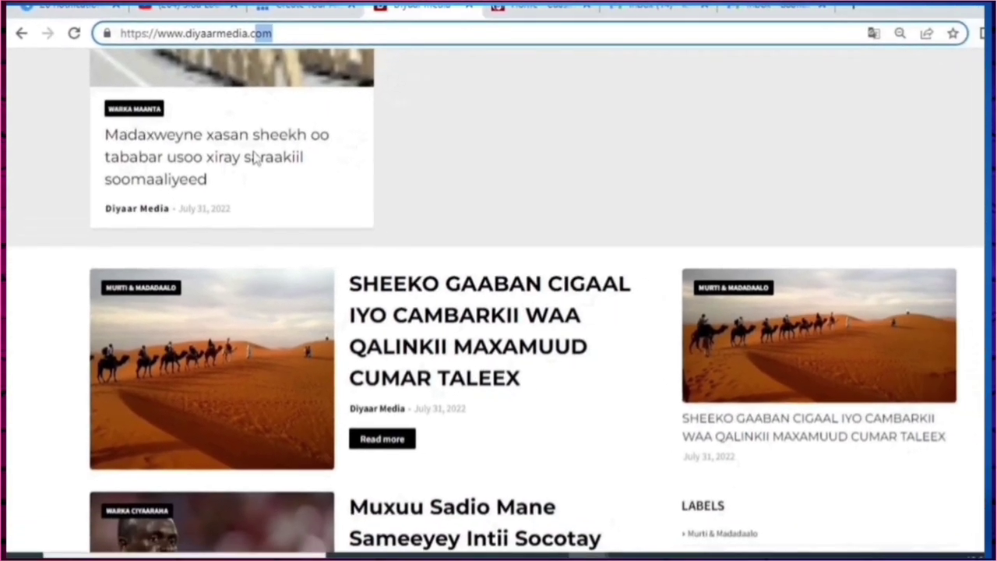
pyautogui.scroll(-1, 425, 176)
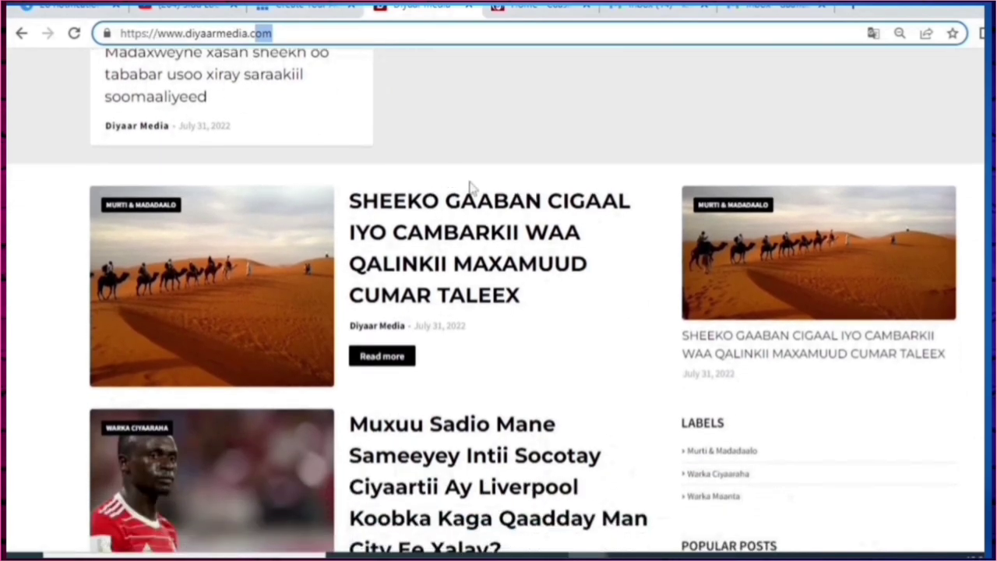
pyautogui.scroll(4, 455, 181)
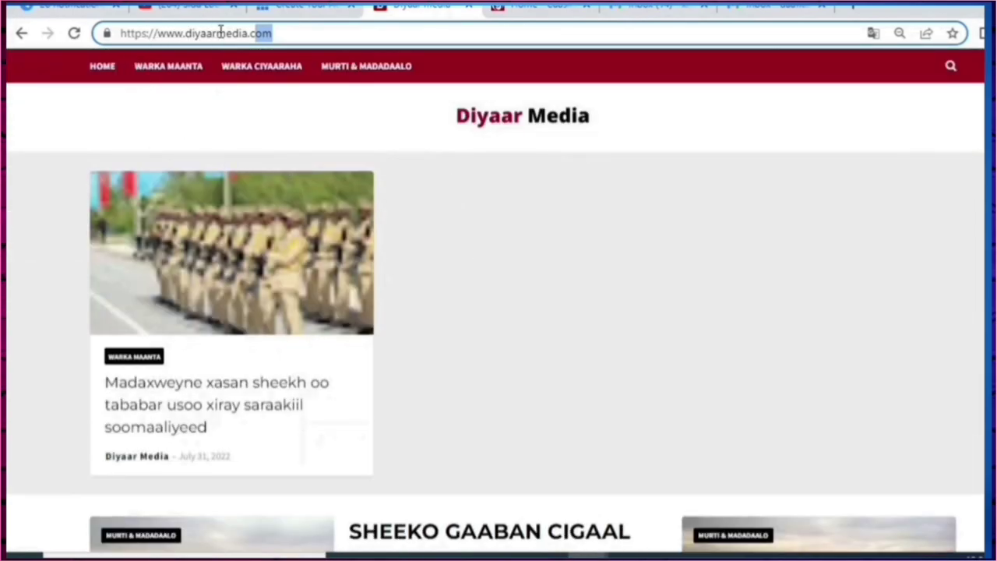
# Highlight the address's .com ending, reload diyaarmedia.com, then switch to the Caasimada site.
pyautogui.click(279, 33)
pyautogui.moveTo(278, 32); pyautogui.dragTo(254, 41)
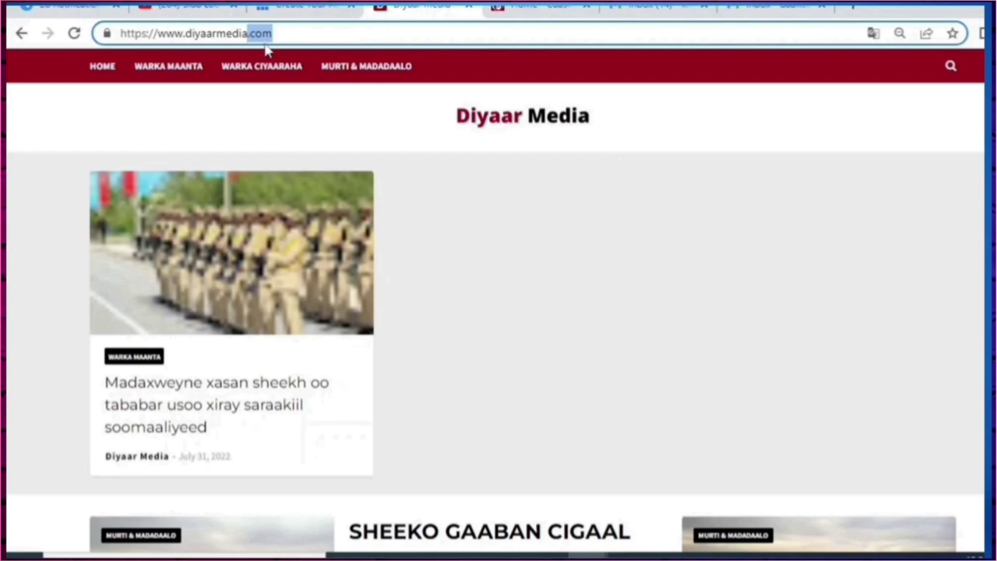
pyautogui.click(29, 252)
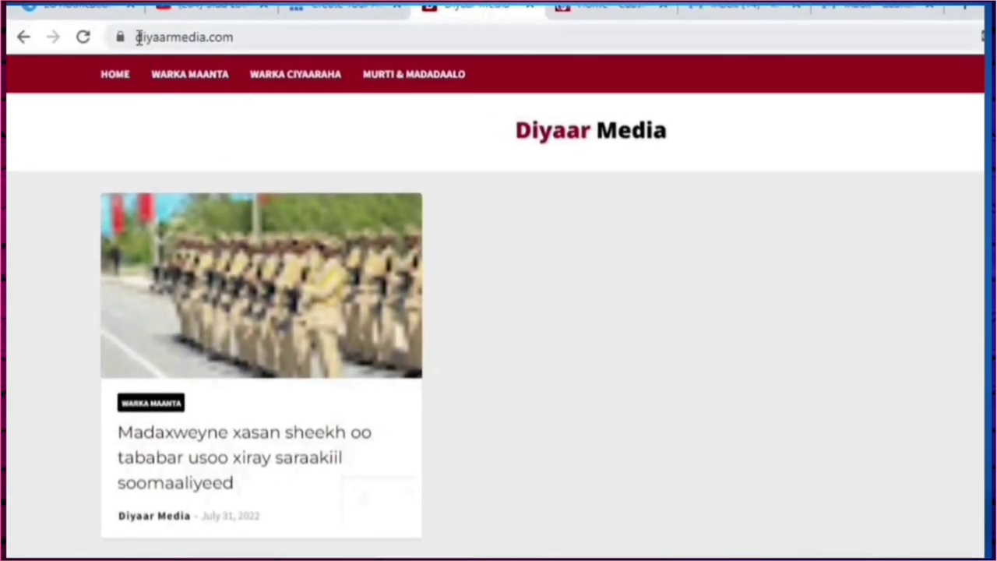
pyautogui.click(83, 39)
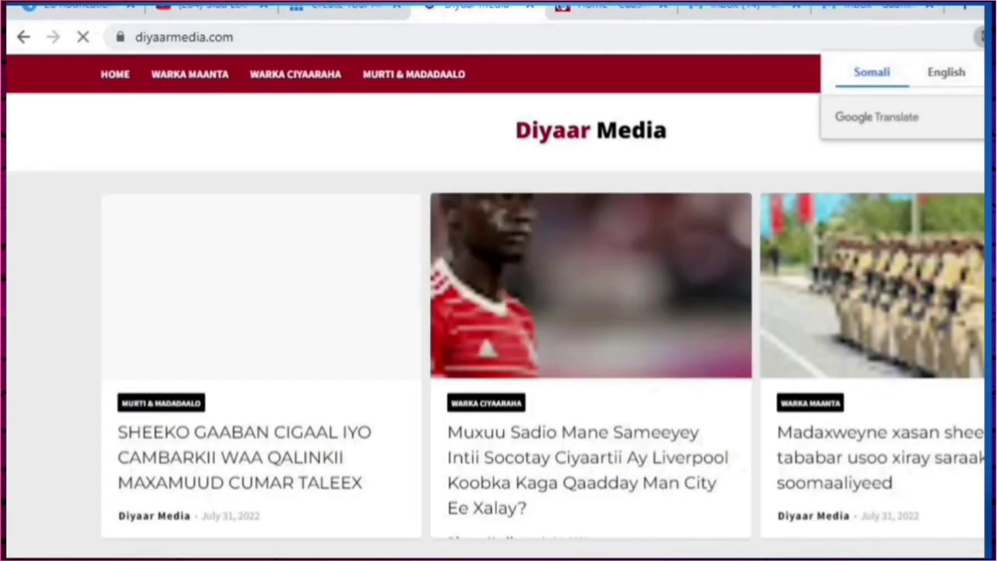
pyautogui.click(586, 8)
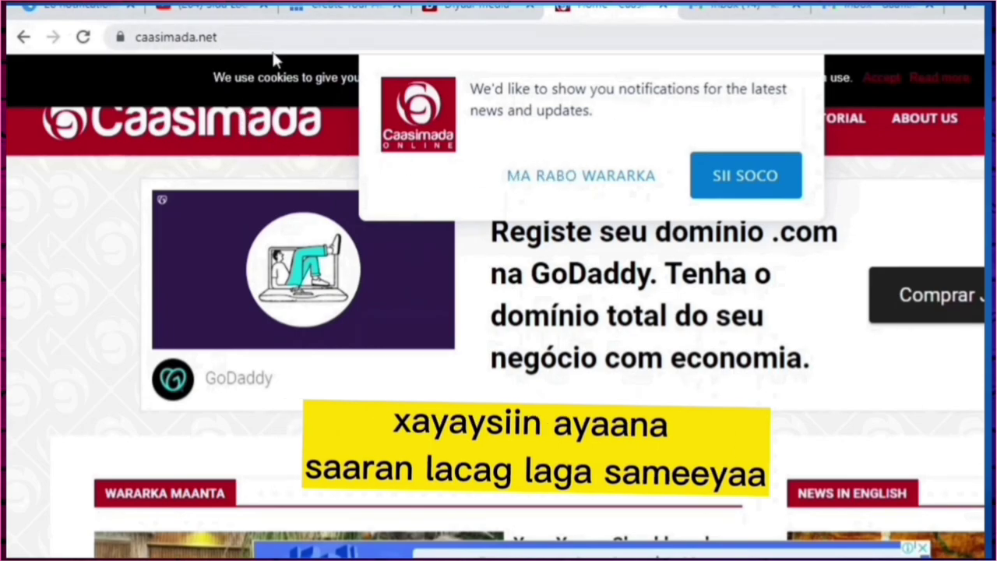
# Show the full https www addresses of Caasimada and then Diyaar Media for comparison.
pyautogui.click(507, 12)
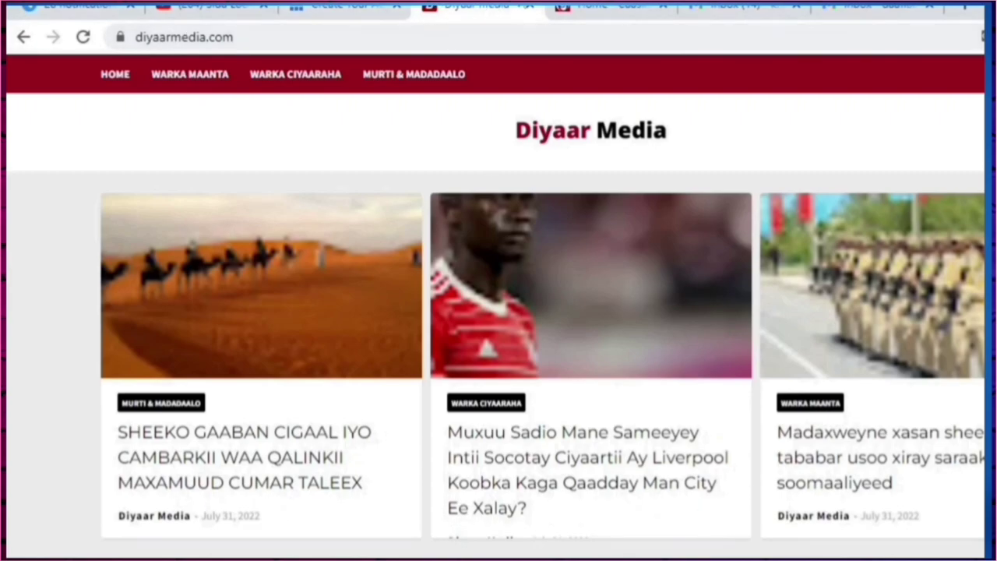
pyautogui.click(569, 9)
pyautogui.click(228, 39)
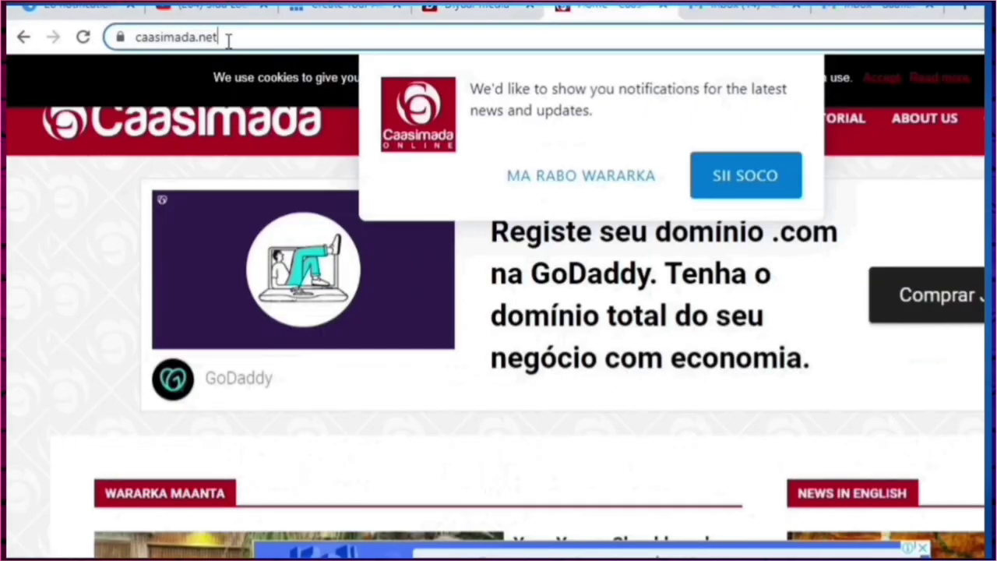
pyautogui.press('End')
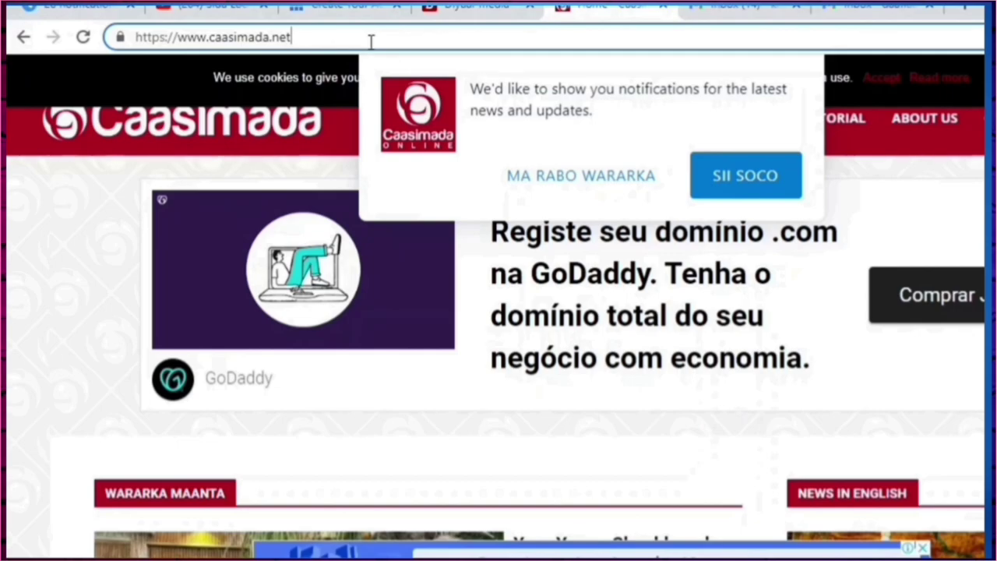
pyautogui.click(474, 10)
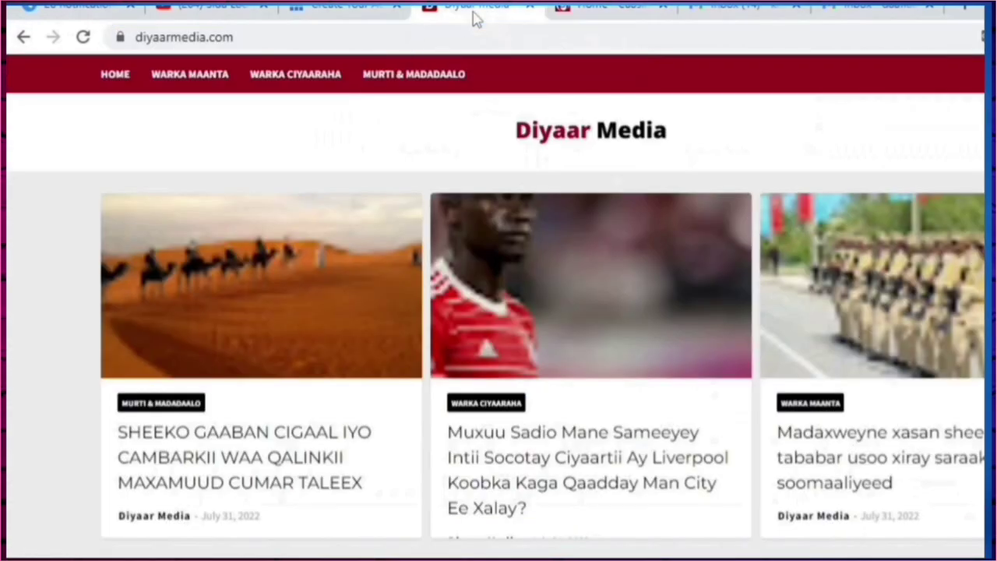
pyautogui.moveTo(245, 37); pyautogui.dragTo(219, 36)
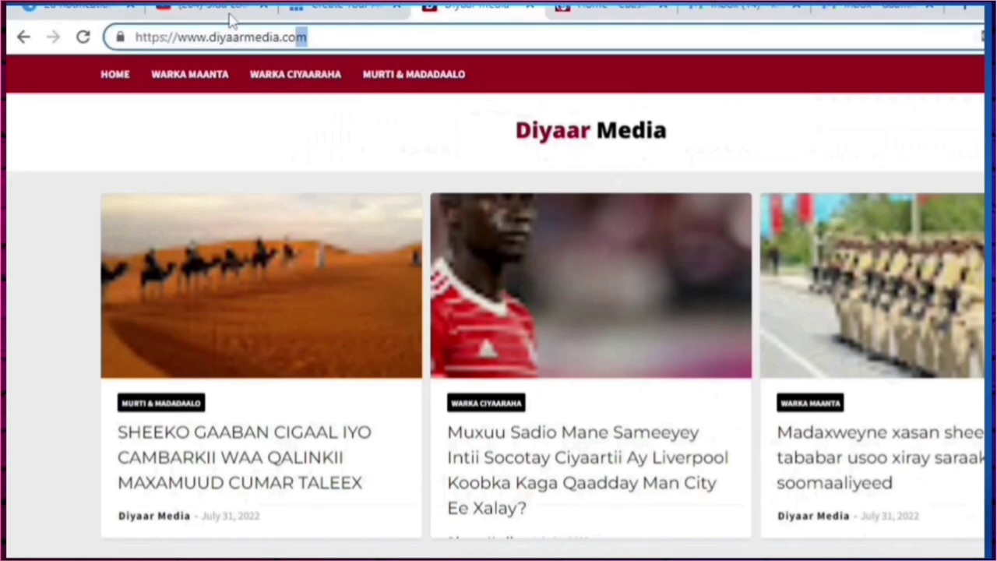
pyautogui.click(224, 7)
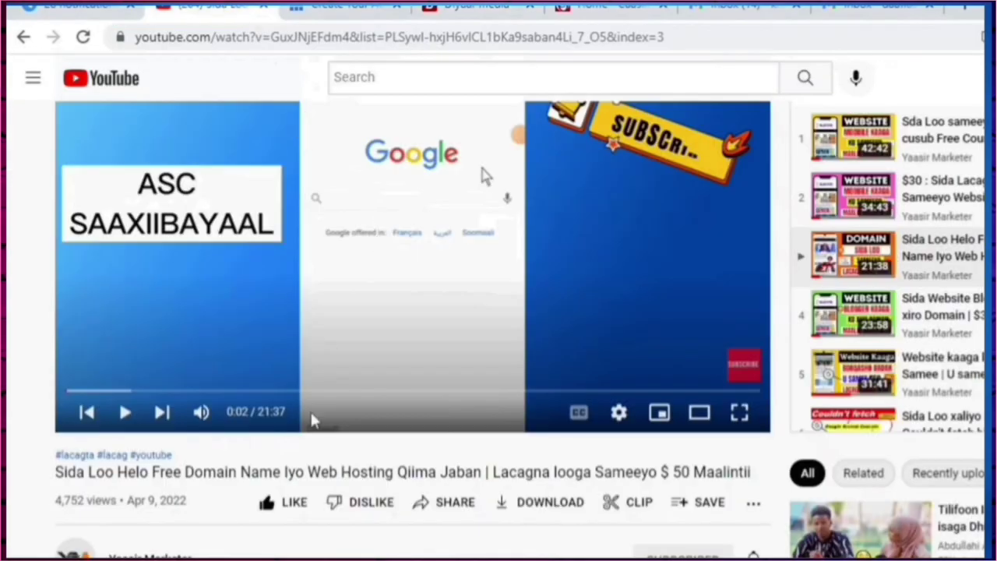
pyautogui.scroll(-1, 300, 489)
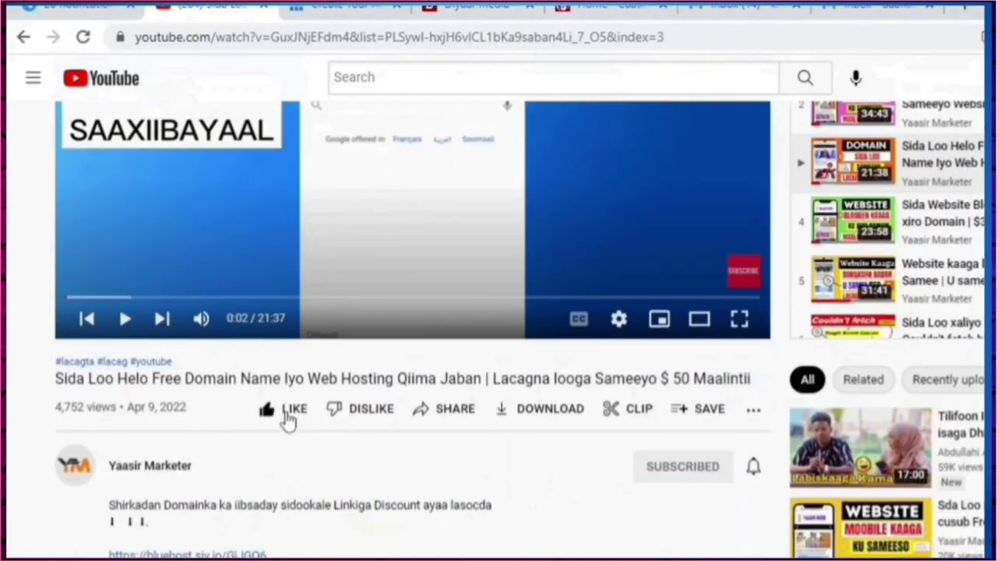
pyautogui.scroll(-1, 292, 427)
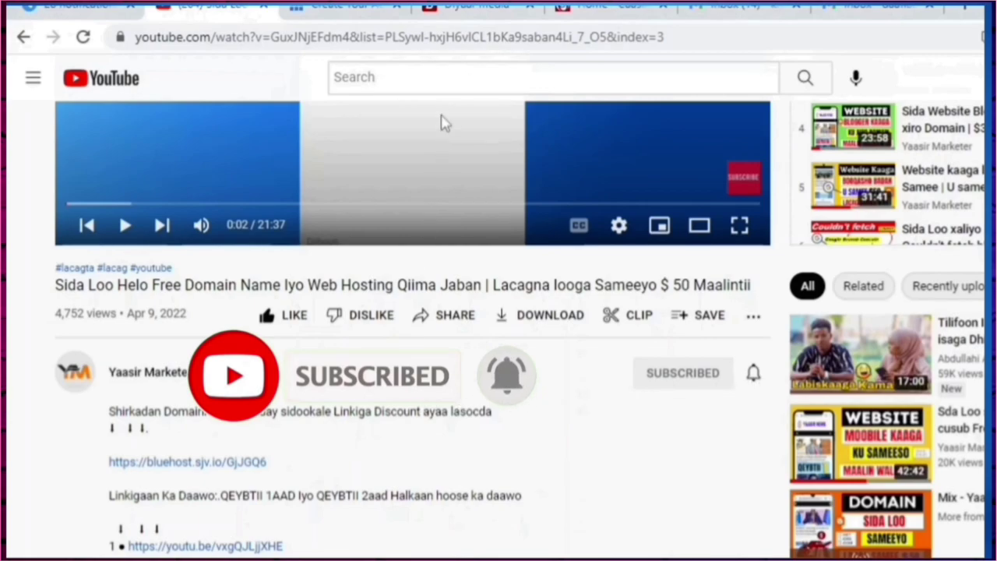
pyautogui.click(475, 6)
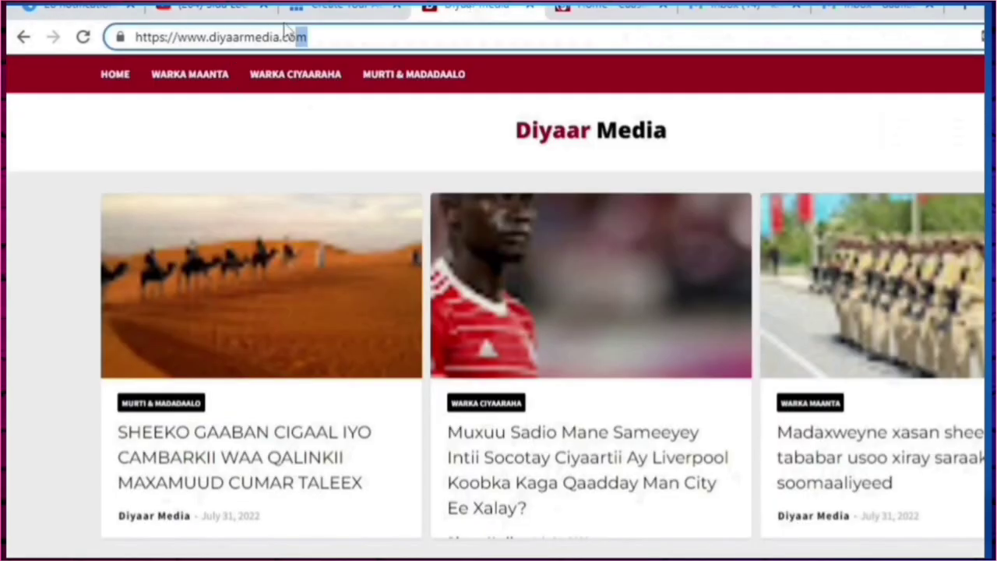
pyautogui.click(333, 9)
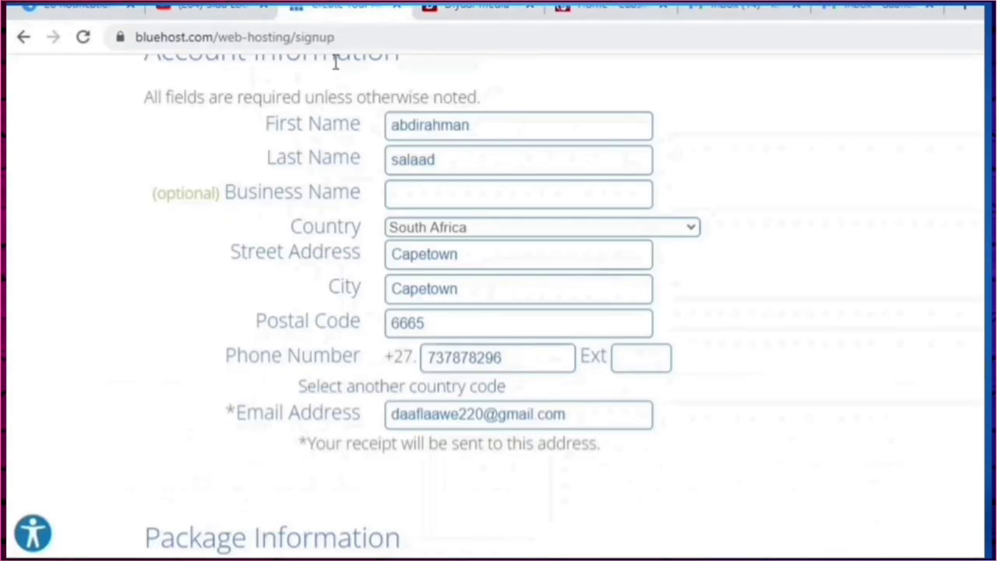
pyautogui.click(220, 9)
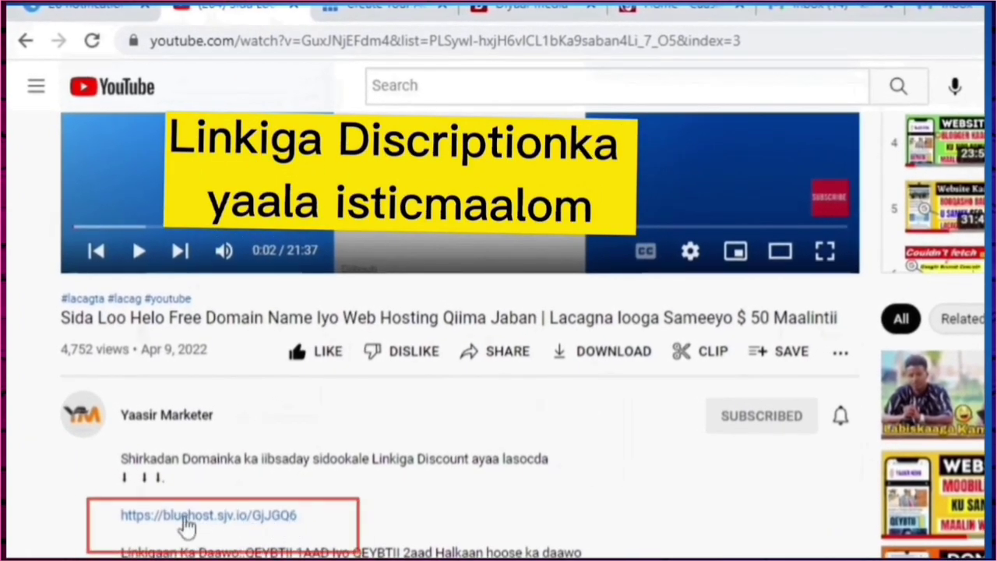
# Follow the bluehost.sjv.io discount link to the Bluehost homepage.
pyautogui.click(189, 517)
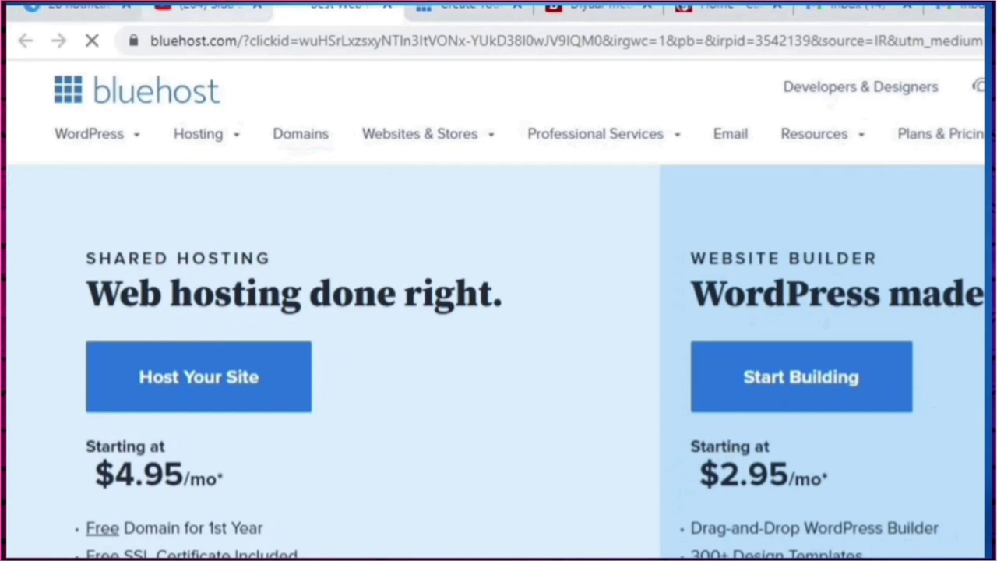
pyautogui.click(212, 8)
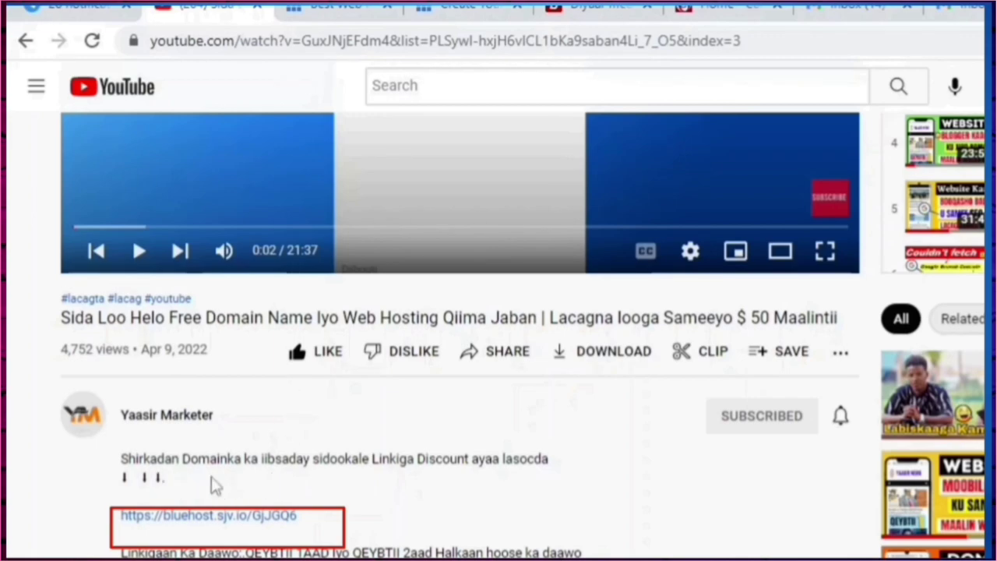
pyautogui.click(333, 8)
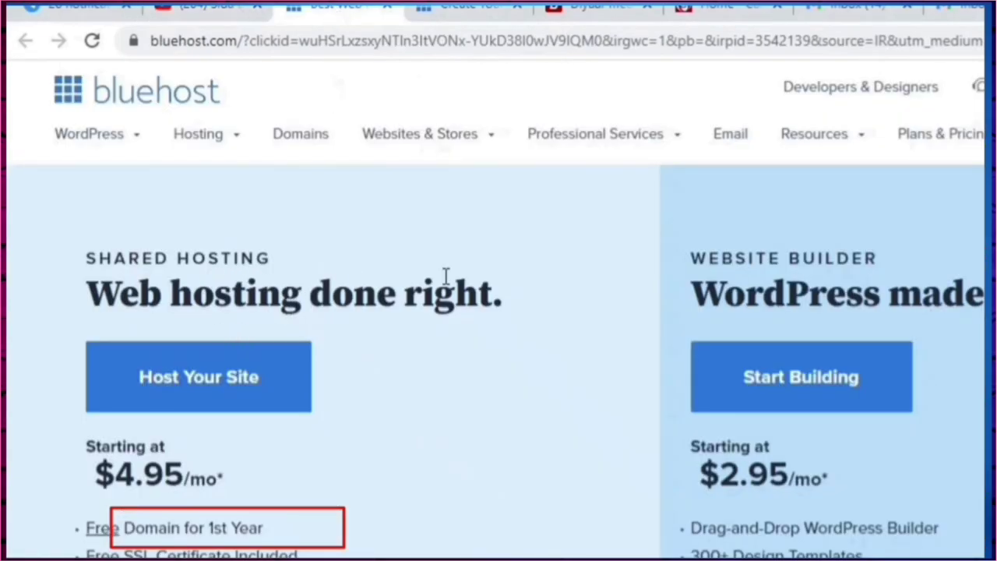
# Highlight the Shared Hosting from $4.95/mo headline and its SSL and WordPress features.
pyautogui.moveTo(522, 310); pyautogui.dragTo(72, 272)
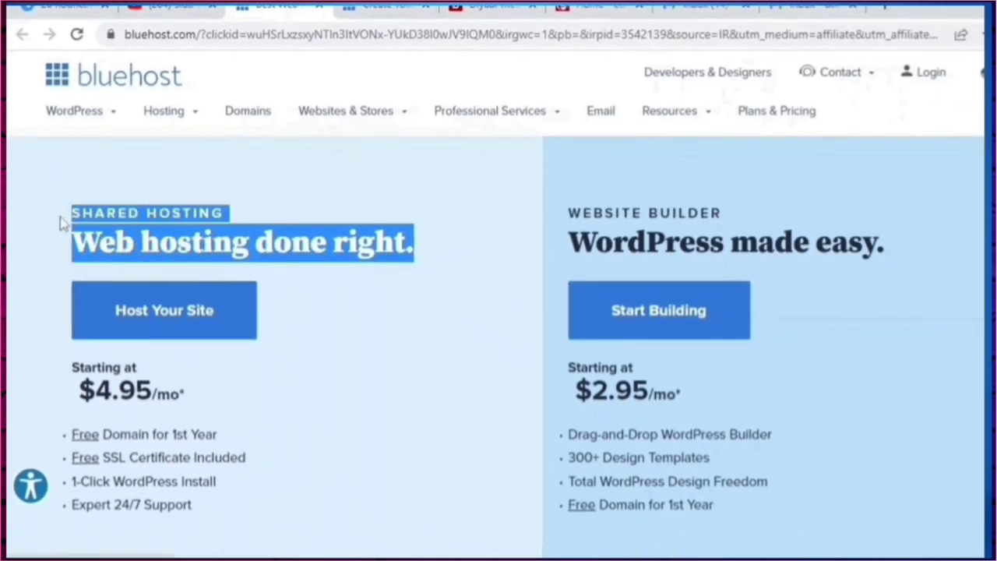
pyautogui.click(285, 204)
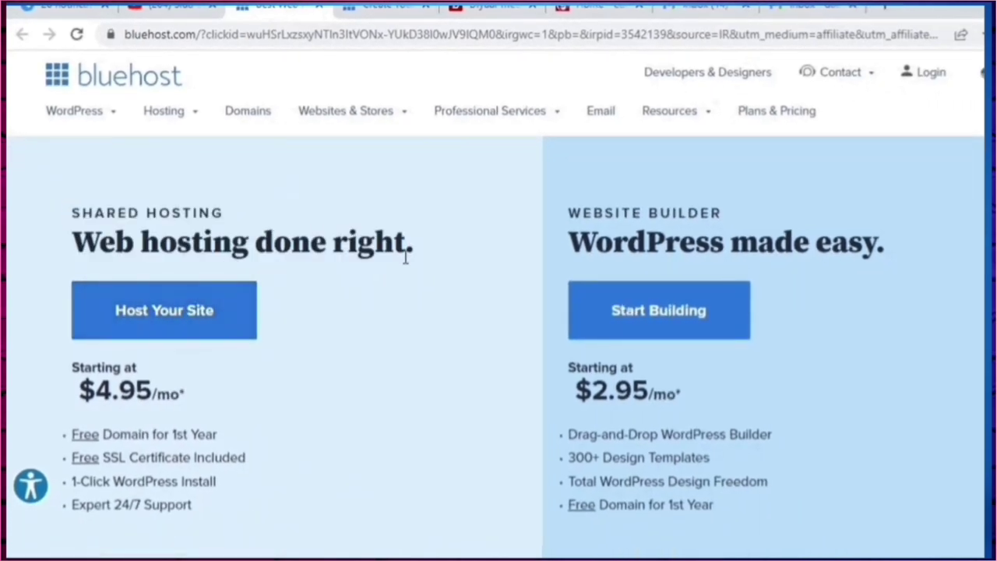
pyautogui.moveTo(416, 242); pyautogui.dragTo(65, 208)
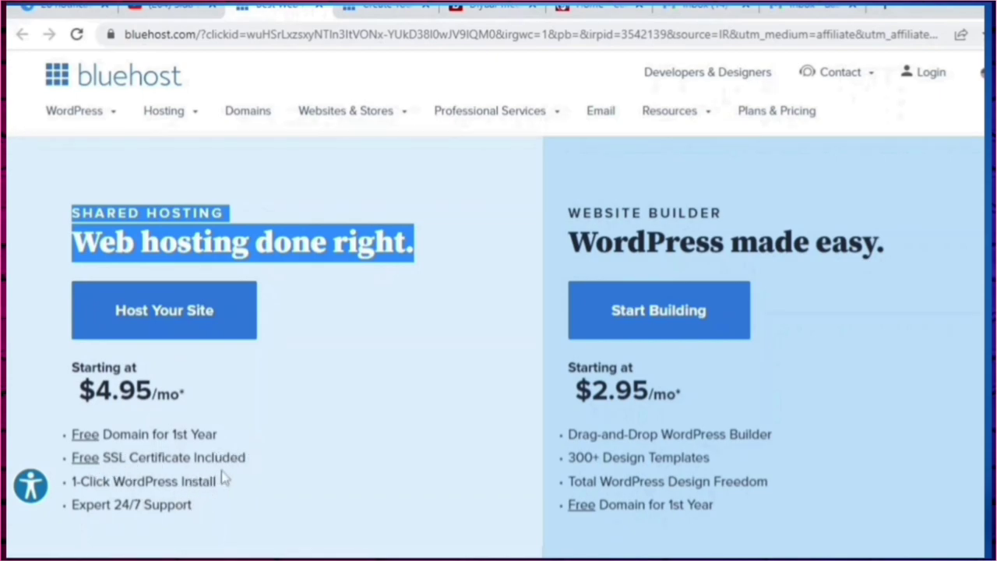
pyautogui.moveTo(226, 481); pyautogui.dragTo(126, 461)
pyautogui.click(352, 426)
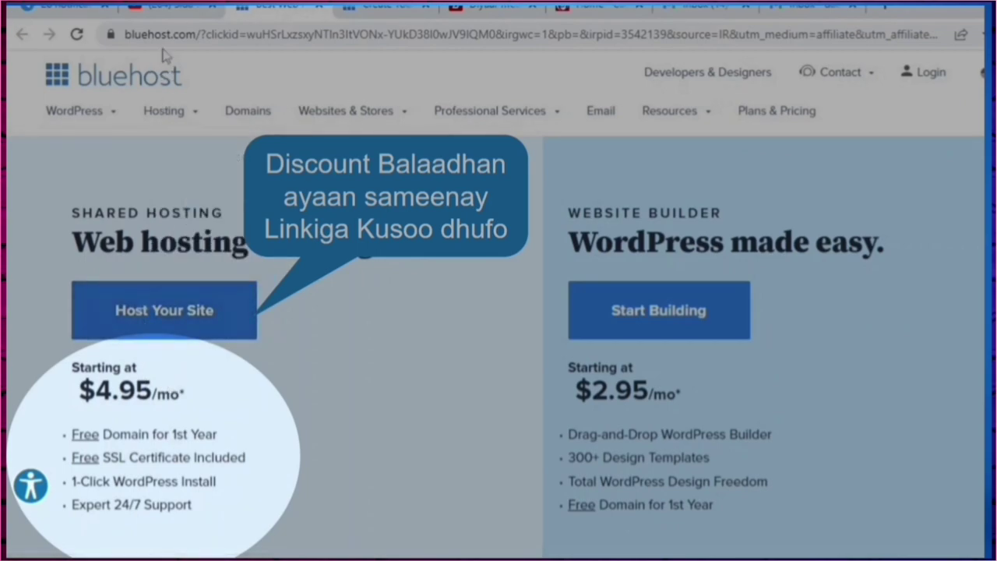
pyautogui.click(165, 8)
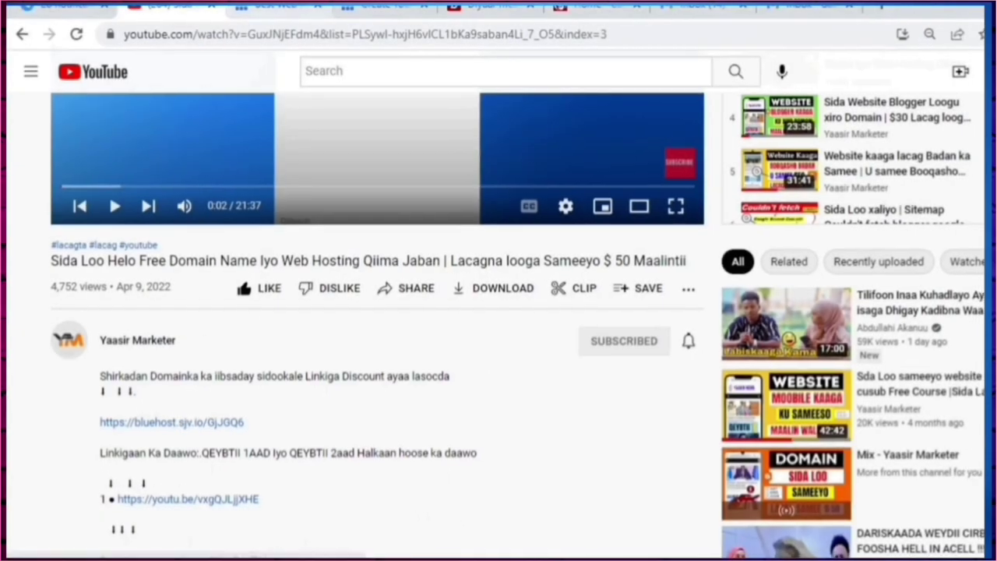
pyautogui.click(265, 6)
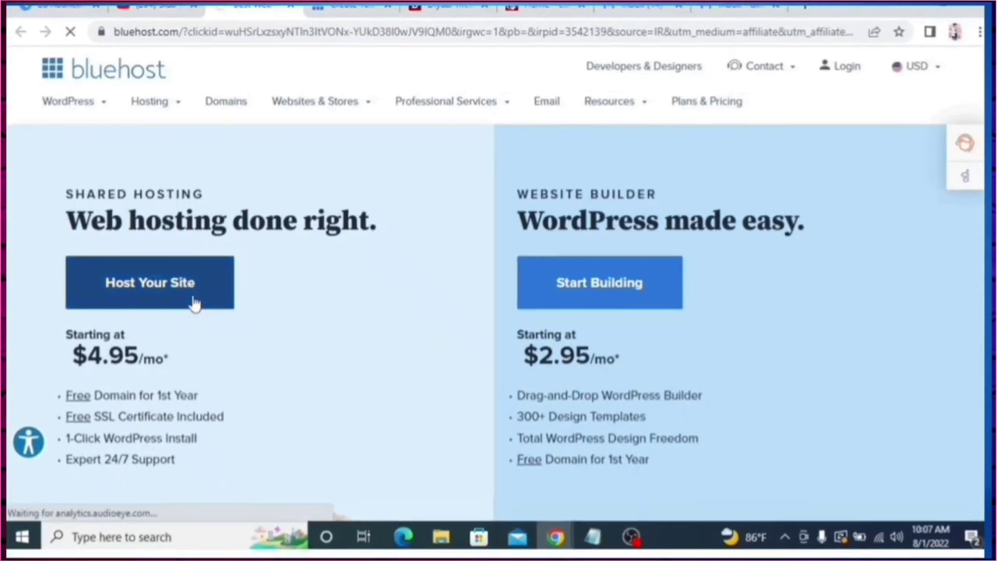
# Bring up the shared hosting plans and scroll through their pricing cards.
pyautogui.click(195, 304)
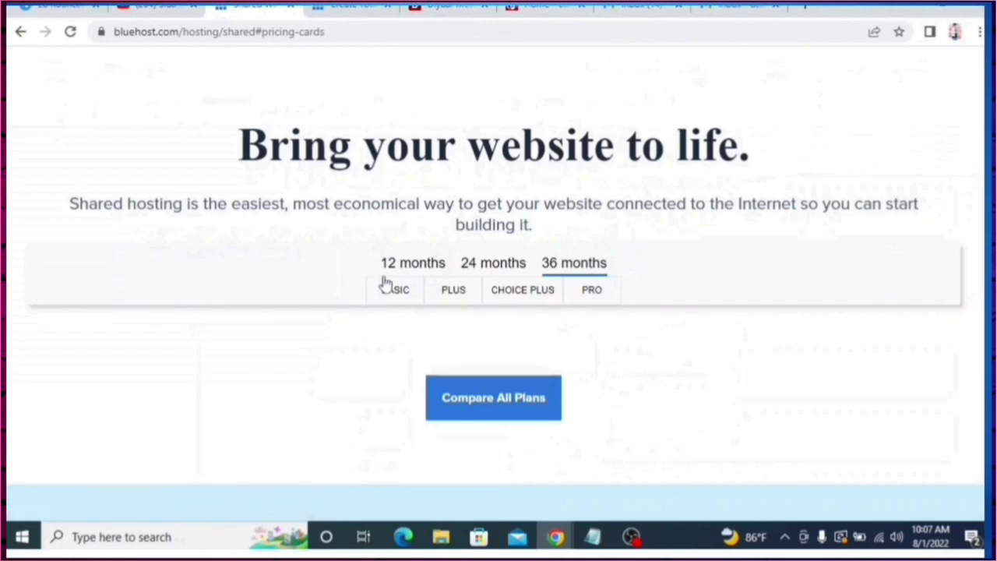
pyautogui.scroll(-3, 261, 361)
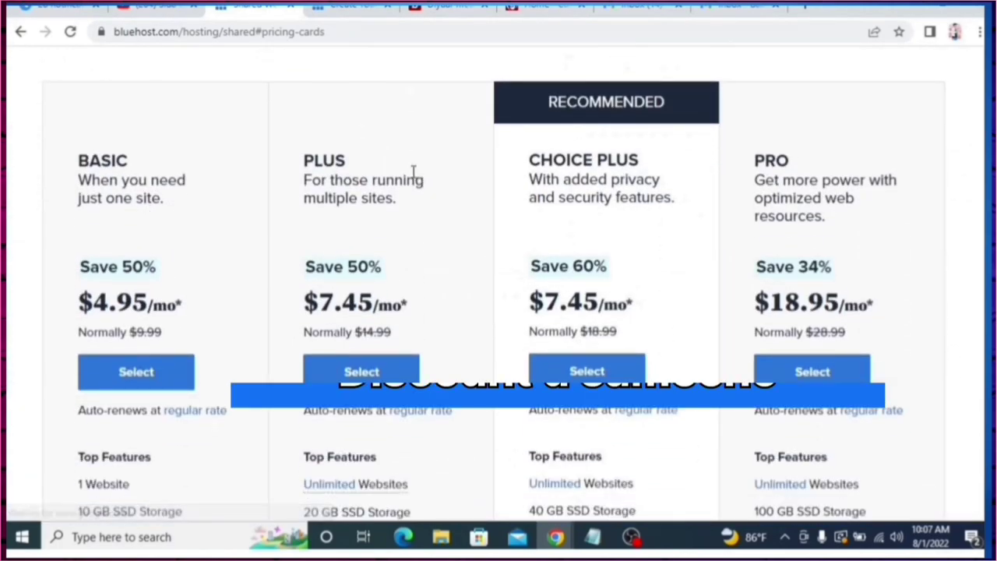
pyautogui.scroll(-1, 405, 354)
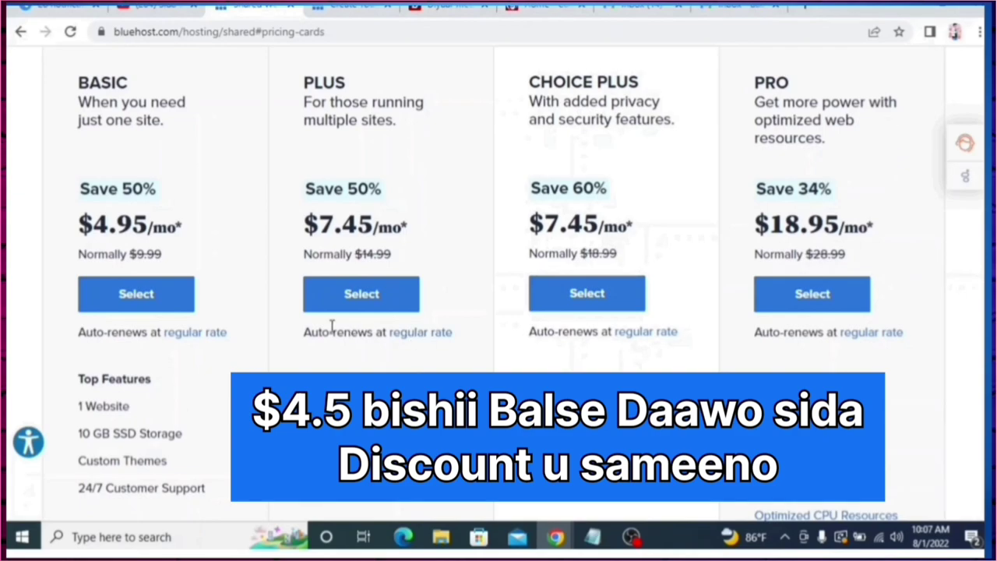
pyautogui.scroll(-1, 397, 343)
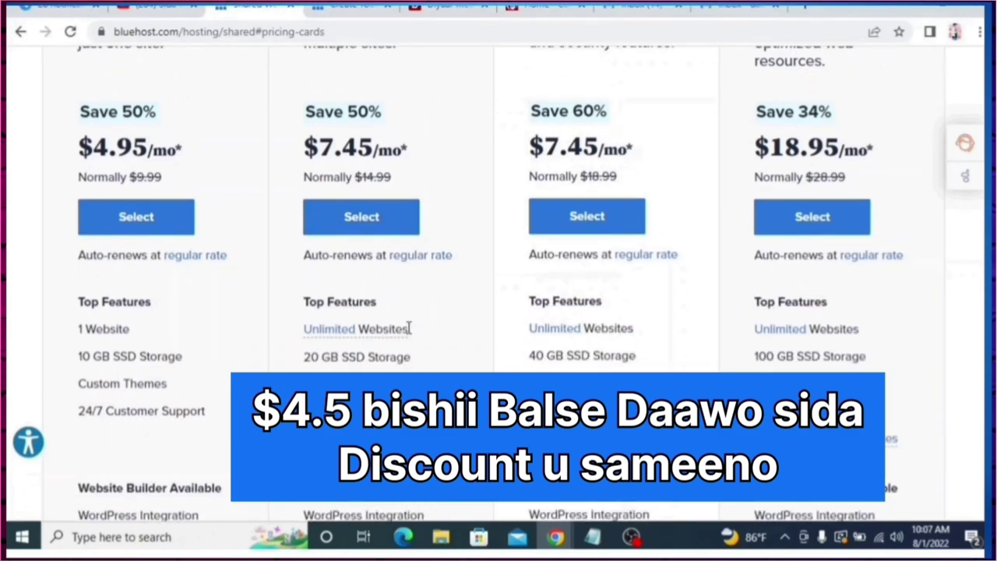
pyautogui.scroll(1, 409, 328)
pyautogui.scroll(-1, 408, 329)
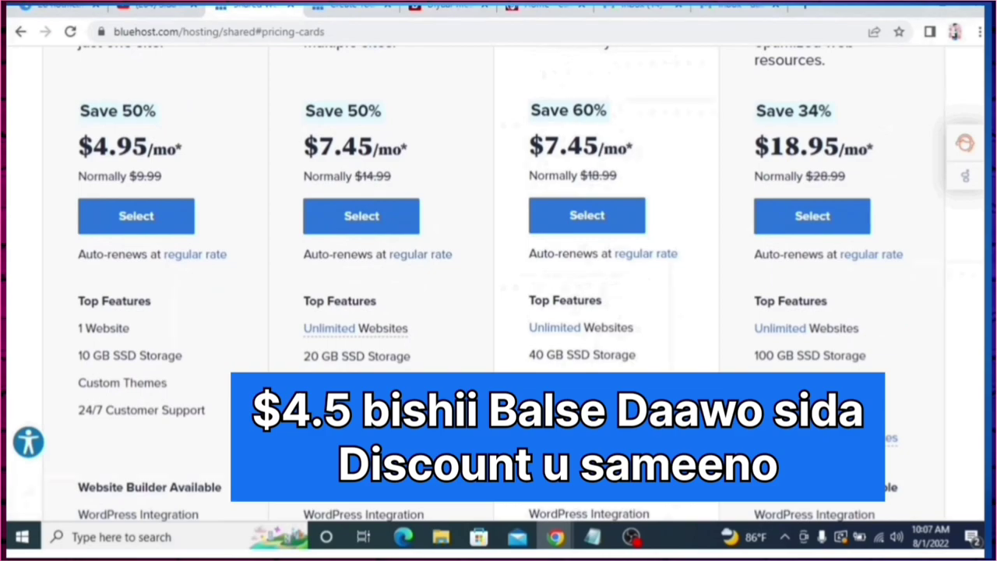
# Highlight the PLUS plan's websites and storage features for comparison.
pyautogui.moveTo(412, 356); pyautogui.dragTo(350, 329)
pyautogui.click(413, 340)
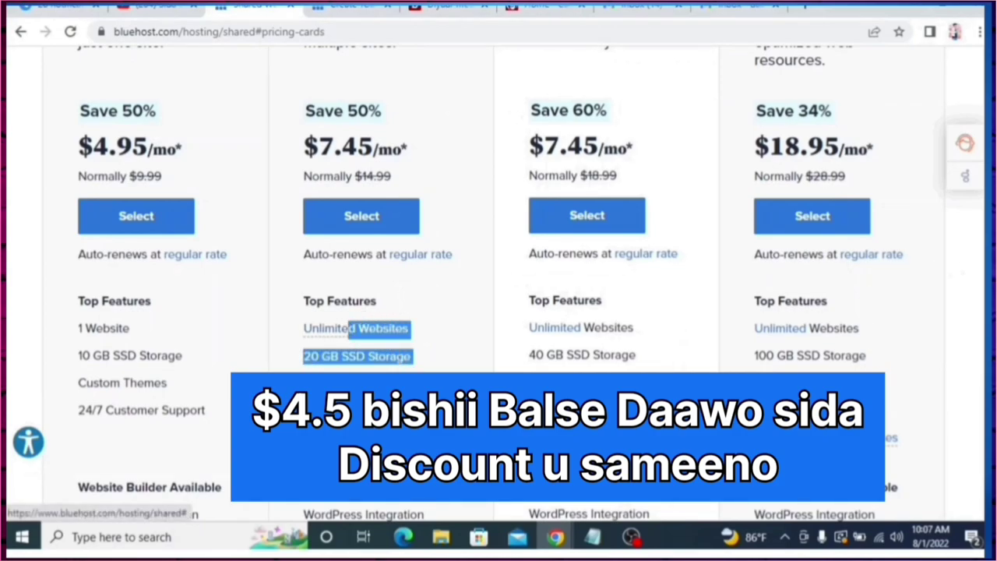
pyautogui.click(351, 329)
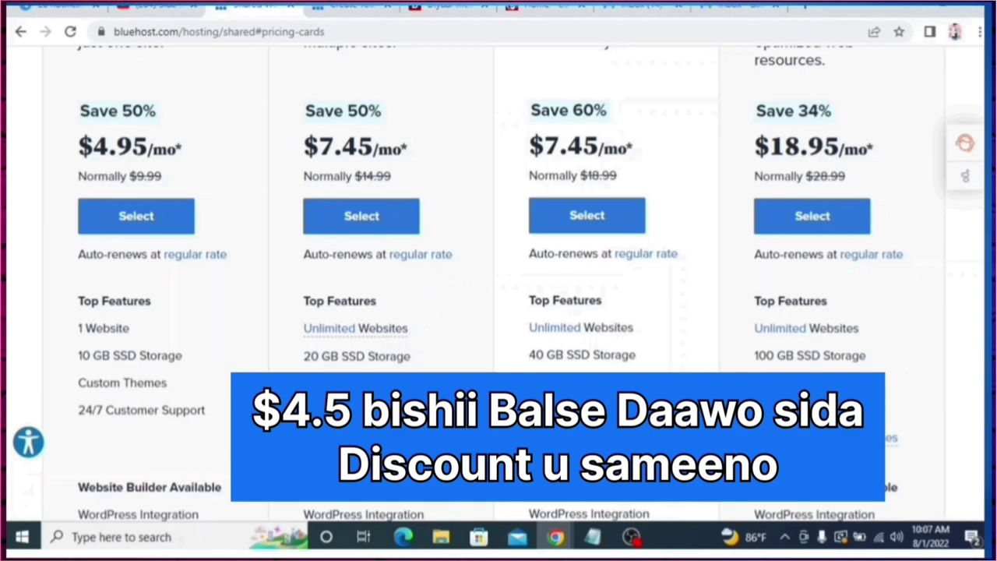
pyautogui.moveTo(413, 356); pyautogui.dragTo(310, 329)
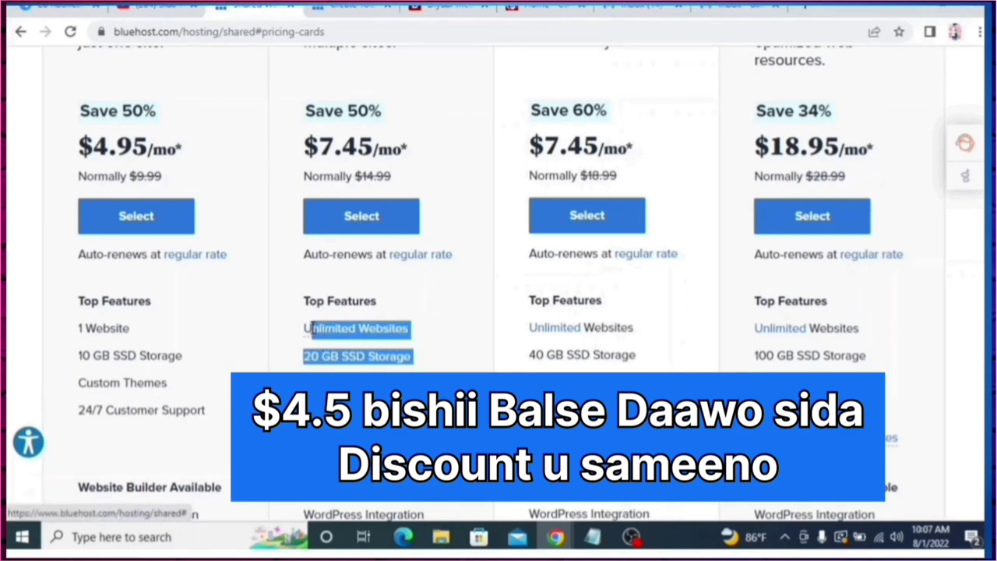
pyautogui.click(311, 331)
pyautogui.moveTo(413, 356); pyautogui.dragTo(318, 328)
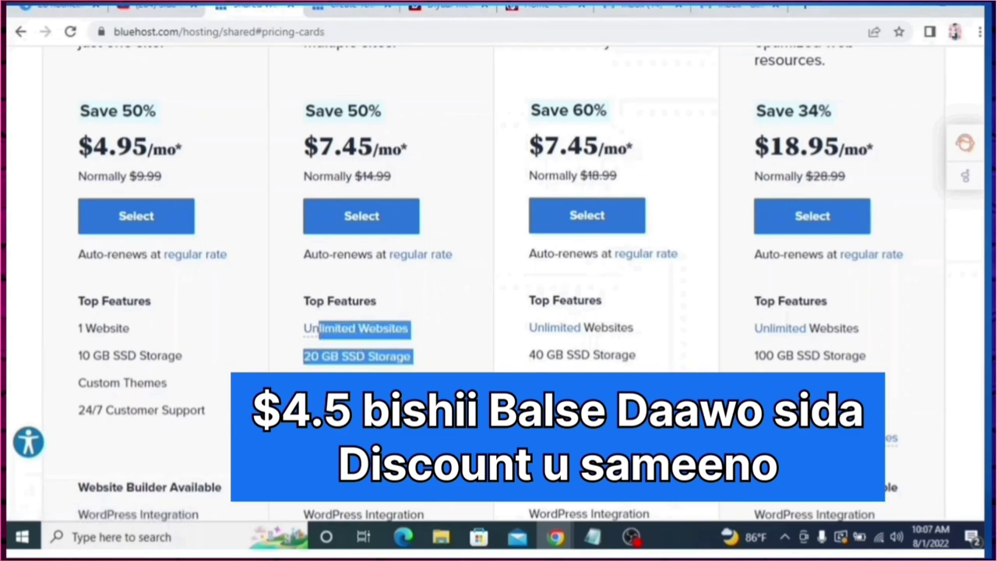
pyautogui.click(336, 333)
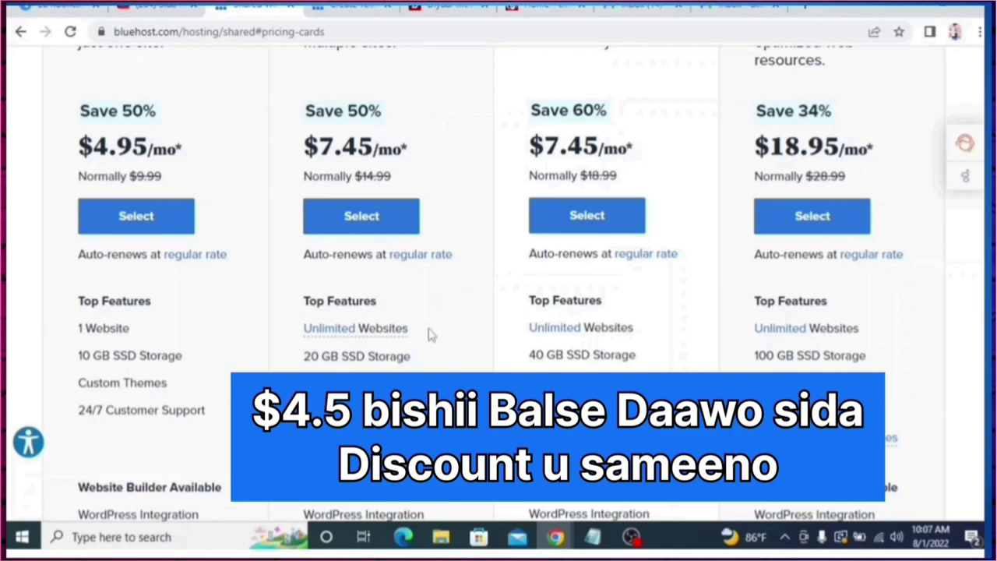
# Select the BASIC plan at $4.95/mo to start signing up.
pyautogui.scroll(-1, 371, 302)
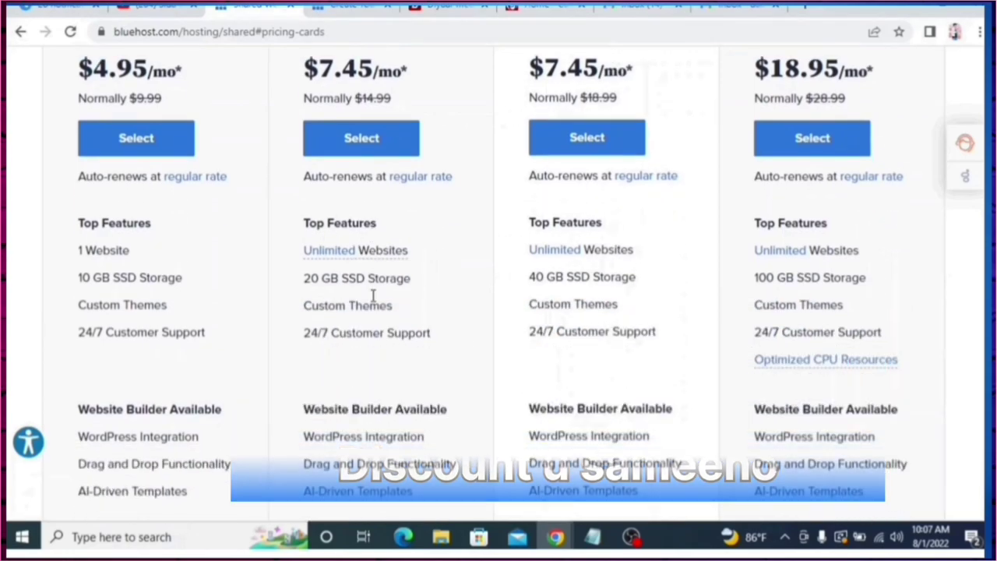
pyautogui.scroll(2, 374, 298)
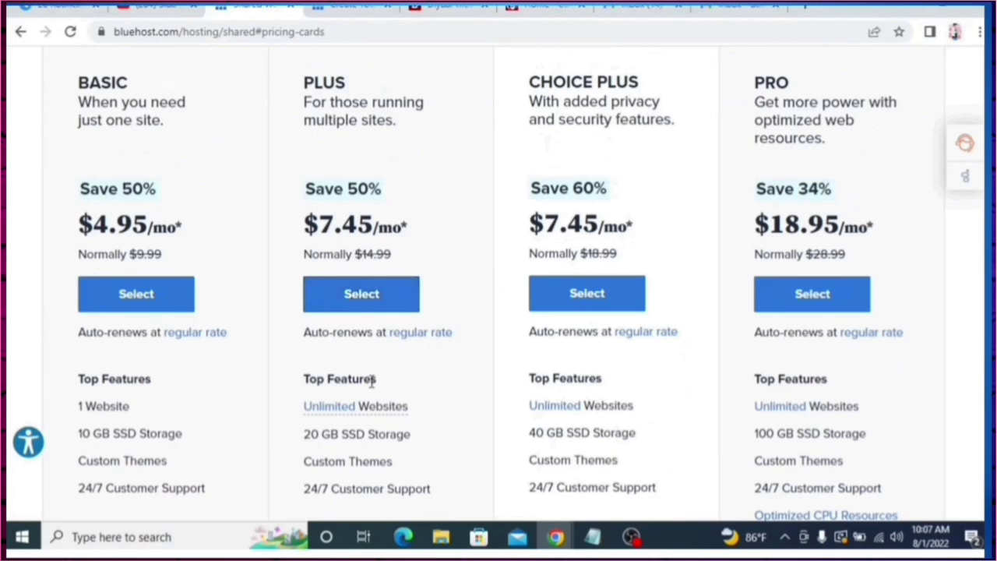
pyautogui.scroll(-1, 415, 360)
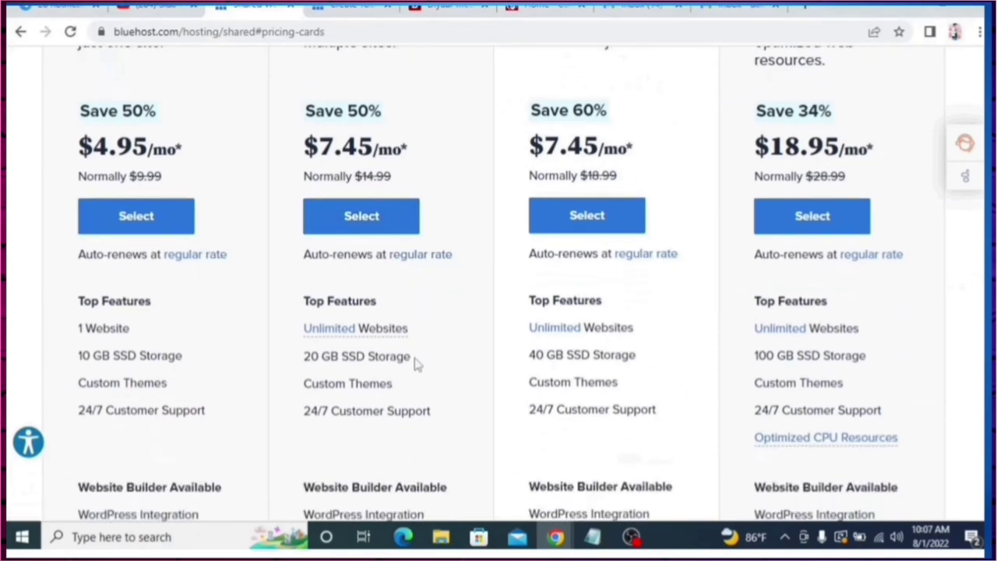
pyautogui.scroll(2, 399, 362)
pyautogui.scroll(-2, 399, 362)
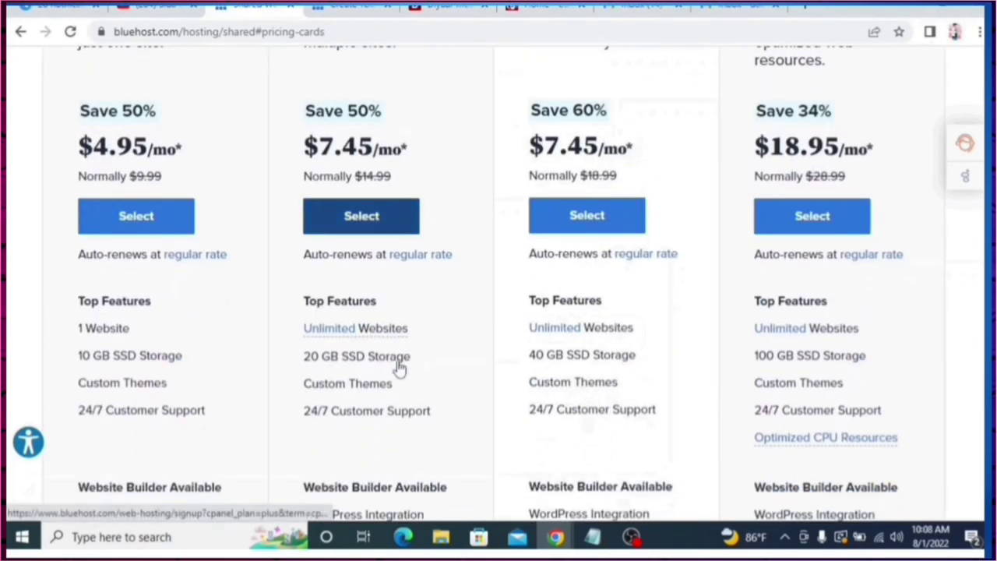
pyautogui.scroll(4, 397, 362)
pyautogui.scroll(-2, 399, 362)
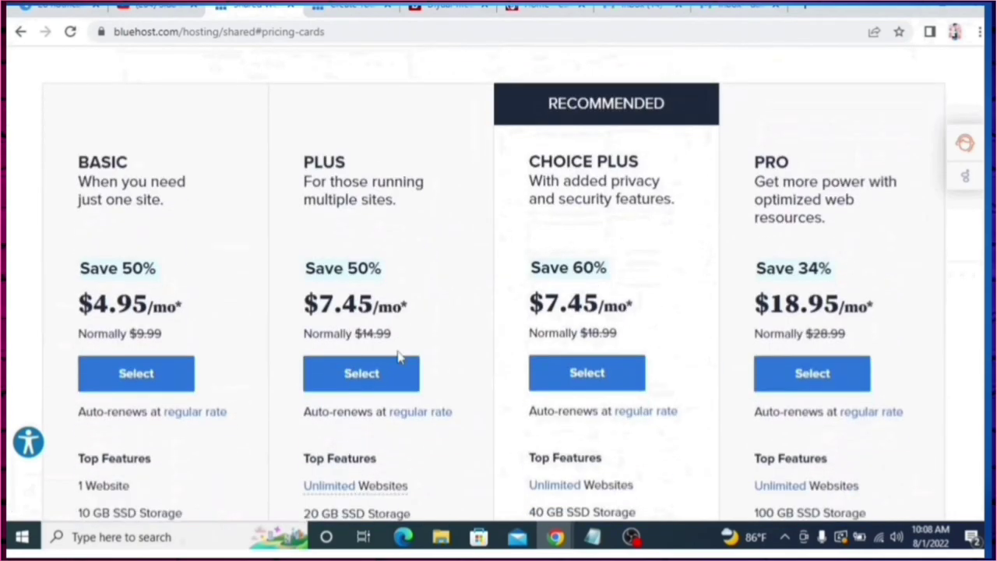
pyautogui.scroll(-1, 394, 338)
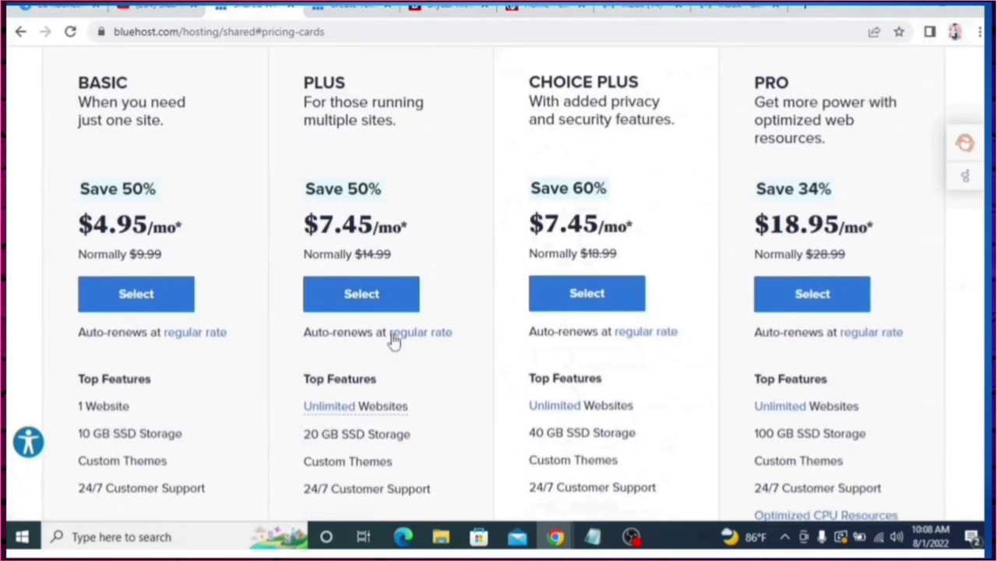
pyautogui.click(127, 304)
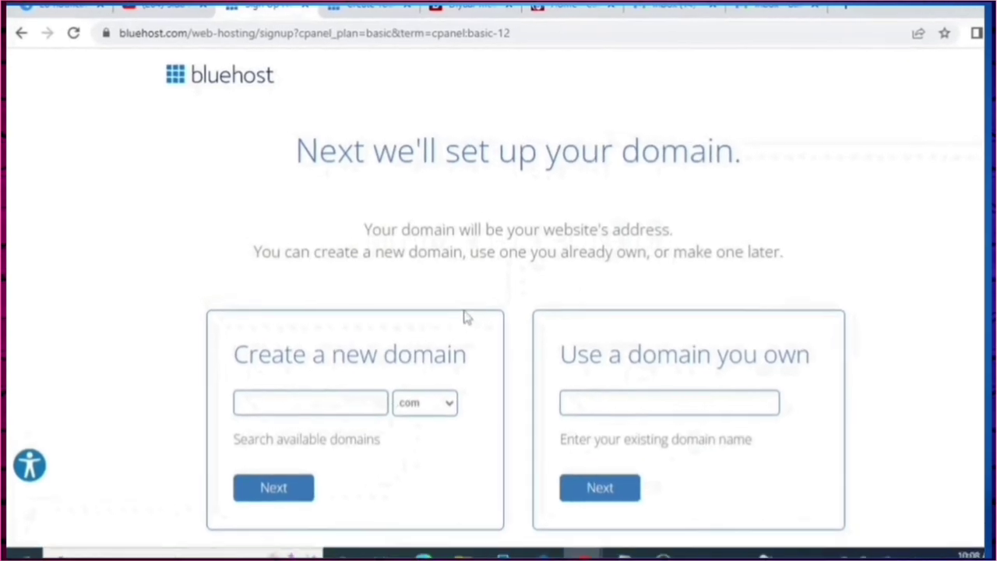
# Fill in 'daaflaawe' as the new domain name from the saved suggestions.
pyautogui.click(369, 326)
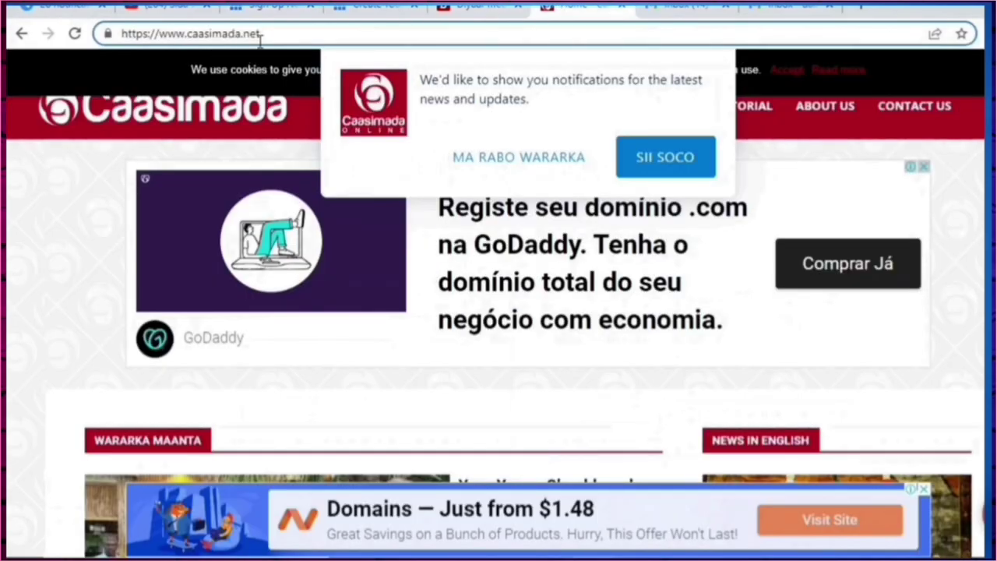
pyautogui.click(271, 8)
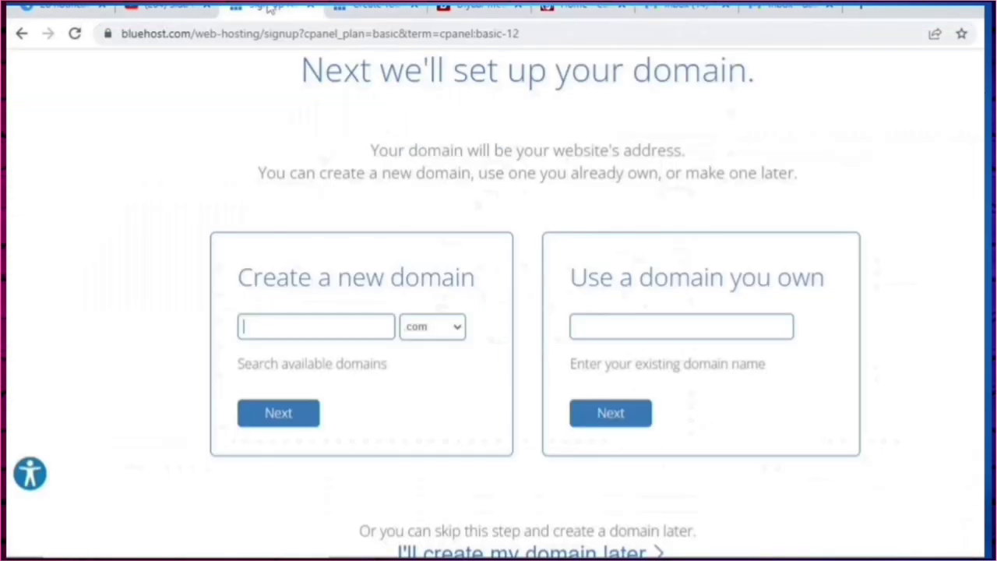
pyautogui.click(314, 325)
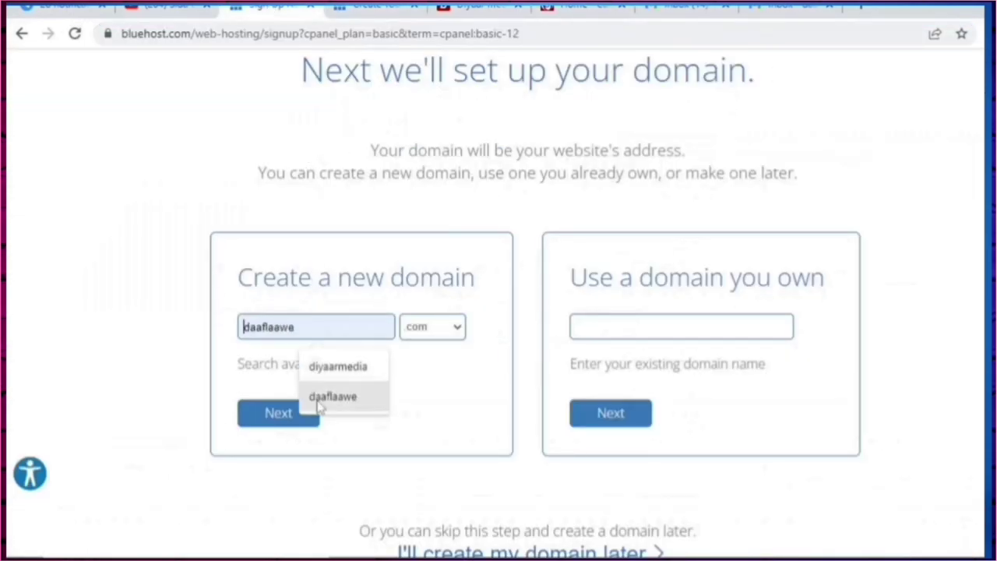
pyautogui.click(318, 402)
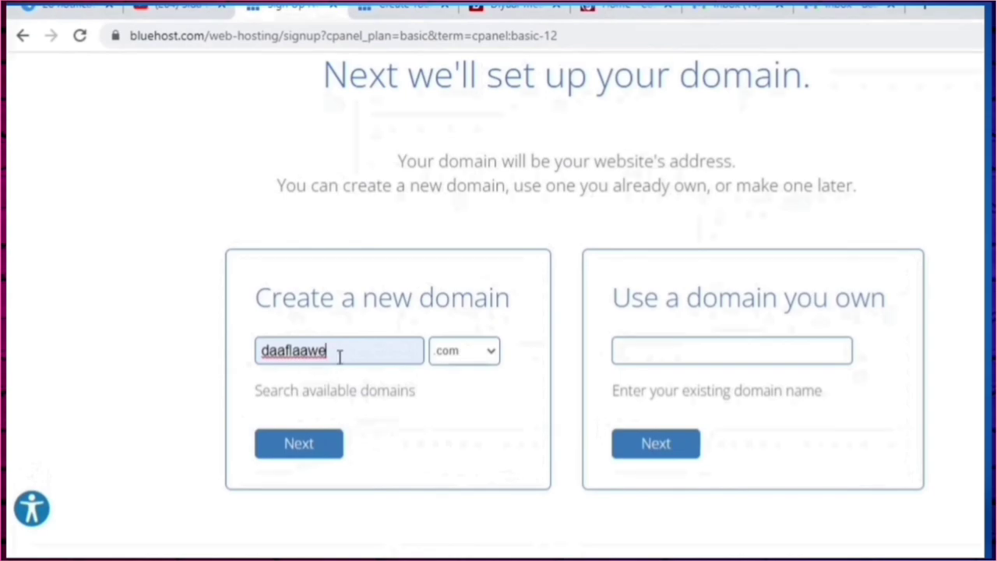
# Try the .net extension, compare it with caasimada.net, then switch back to .com.
pyautogui.click(488, 350)
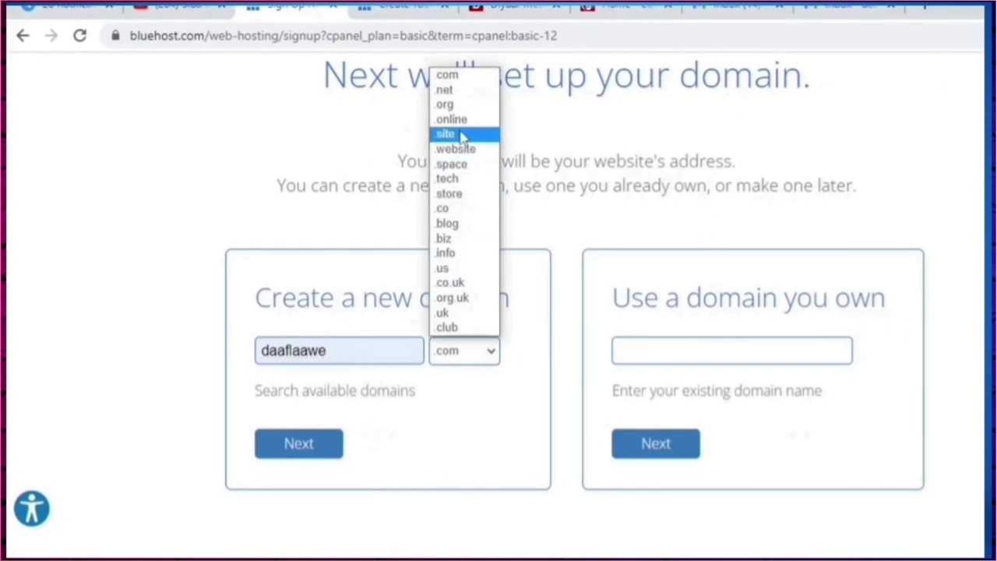
pyautogui.click(444, 90)
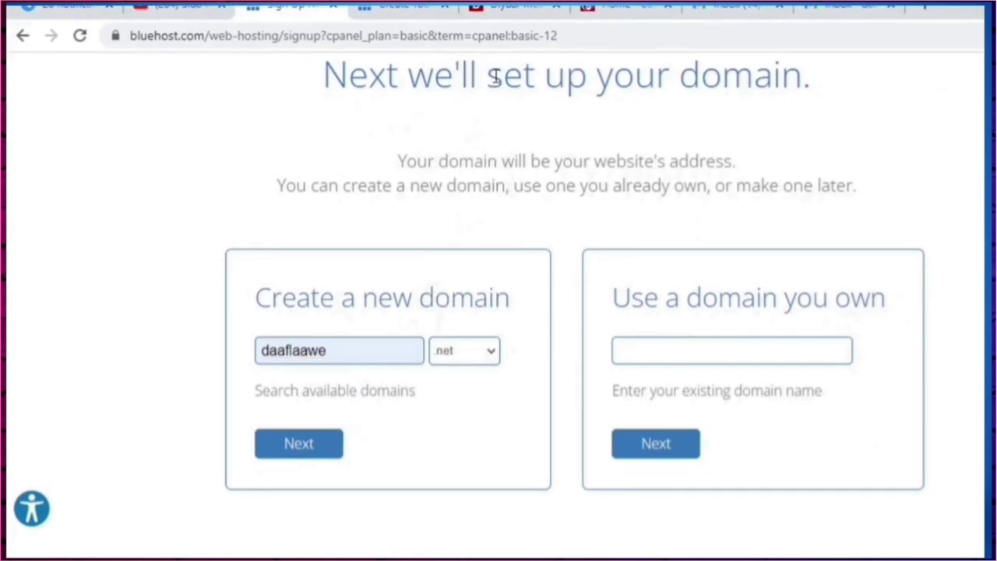
pyautogui.click(612, 8)
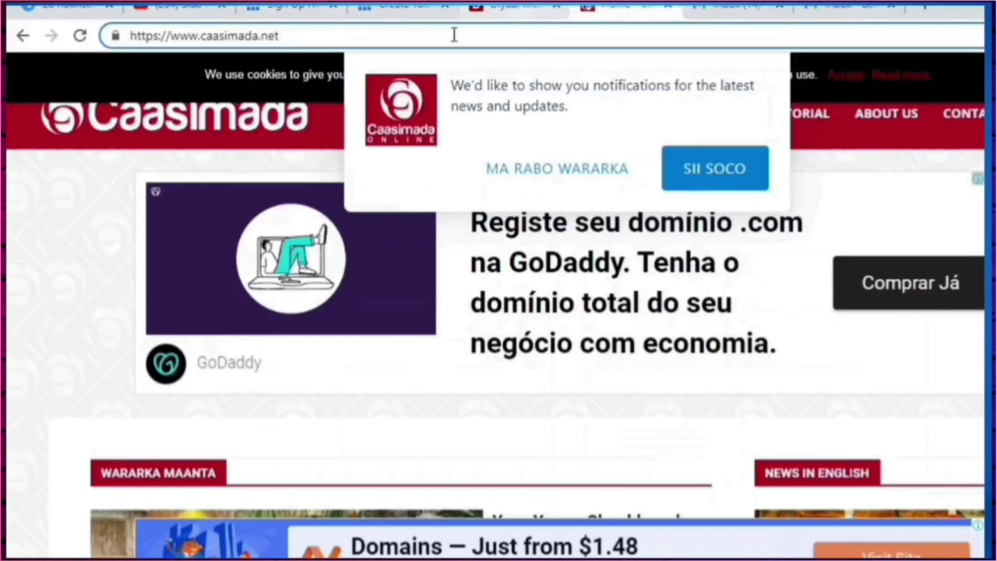
pyautogui.click(305, 10)
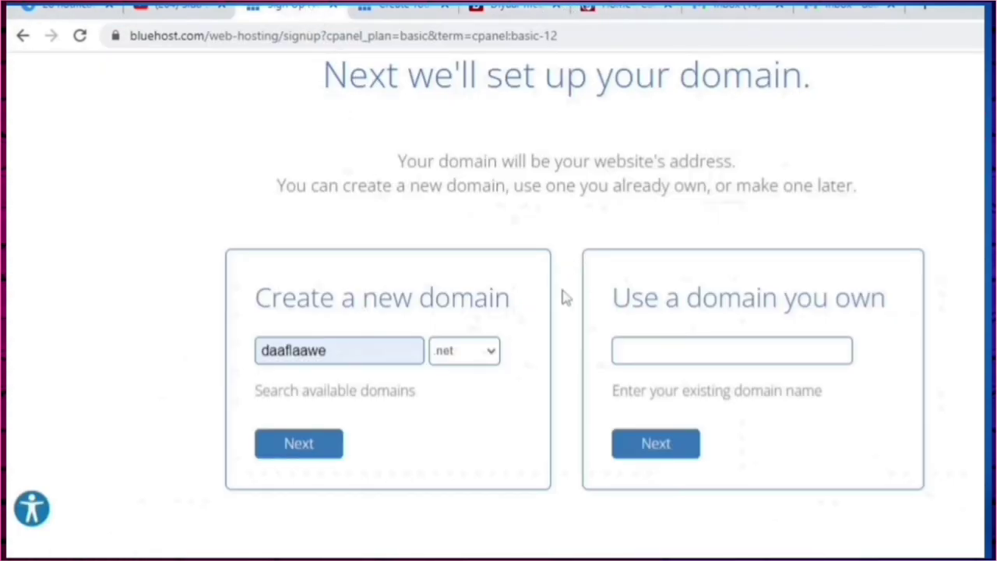
pyautogui.click(491, 350)
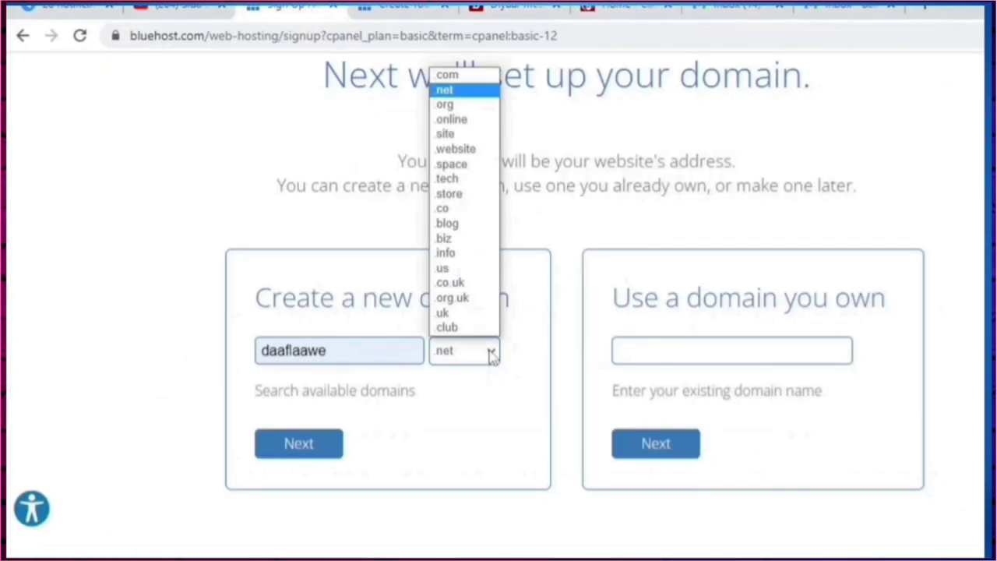
pyautogui.click(454, 75)
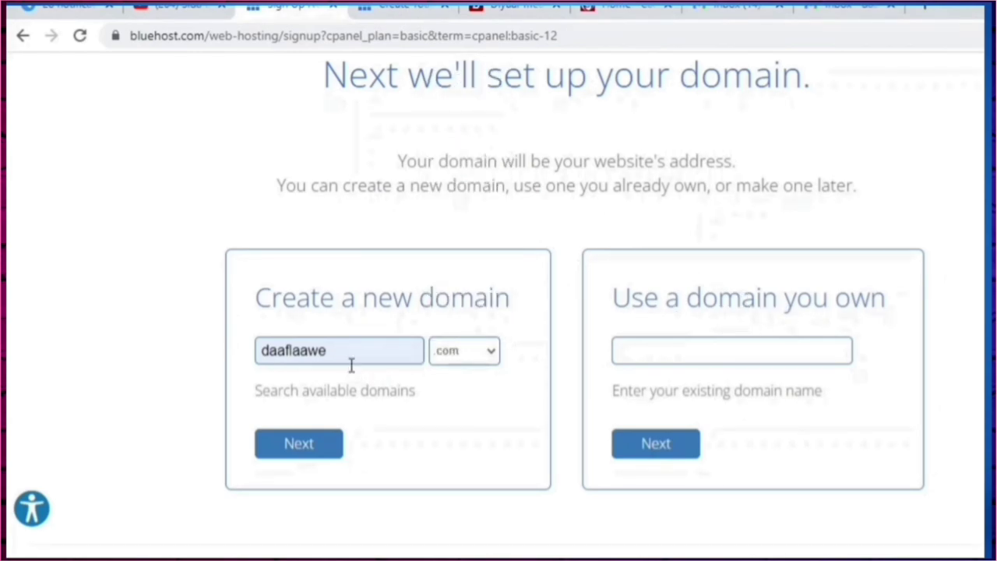
# Check daaflaawe.com and confirm Bluehost reports it as available.
pyautogui.click(325, 447)
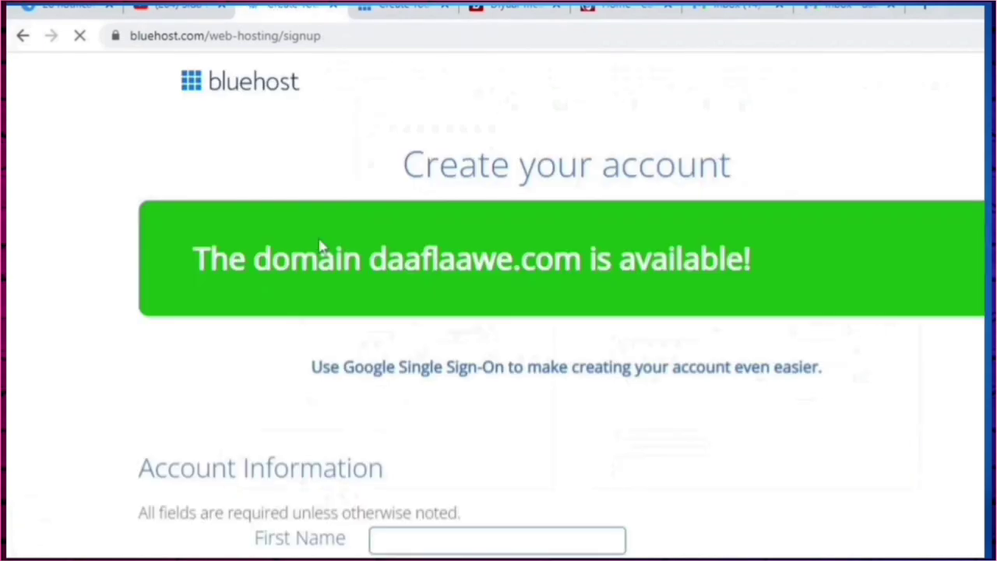
pyautogui.scroll(-2, 320, 245)
pyautogui.scroll(2, 506, 241)
pyautogui.moveTo(786, 265); pyautogui.dragTo(488, 263)
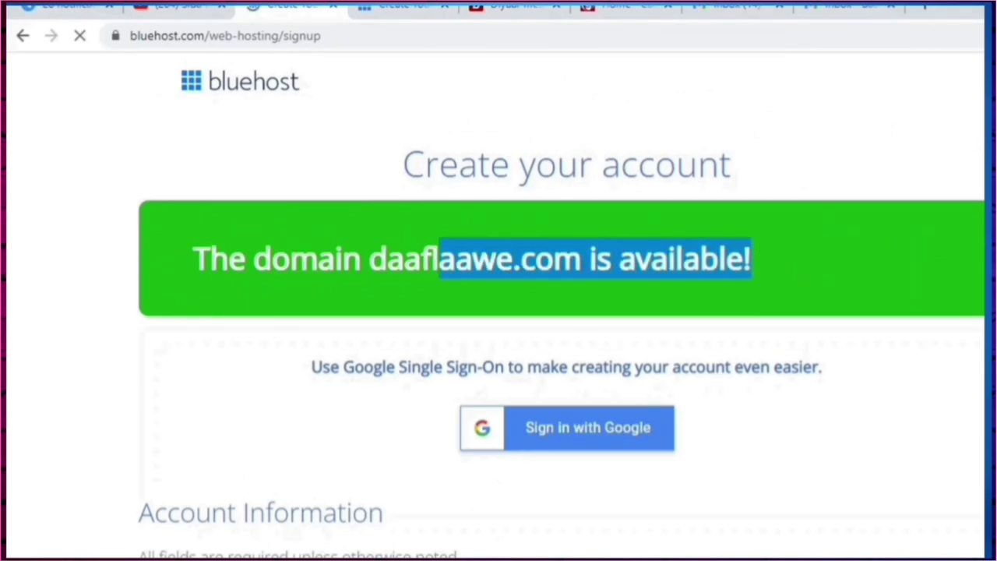
pyautogui.scroll(-6, 561, 312)
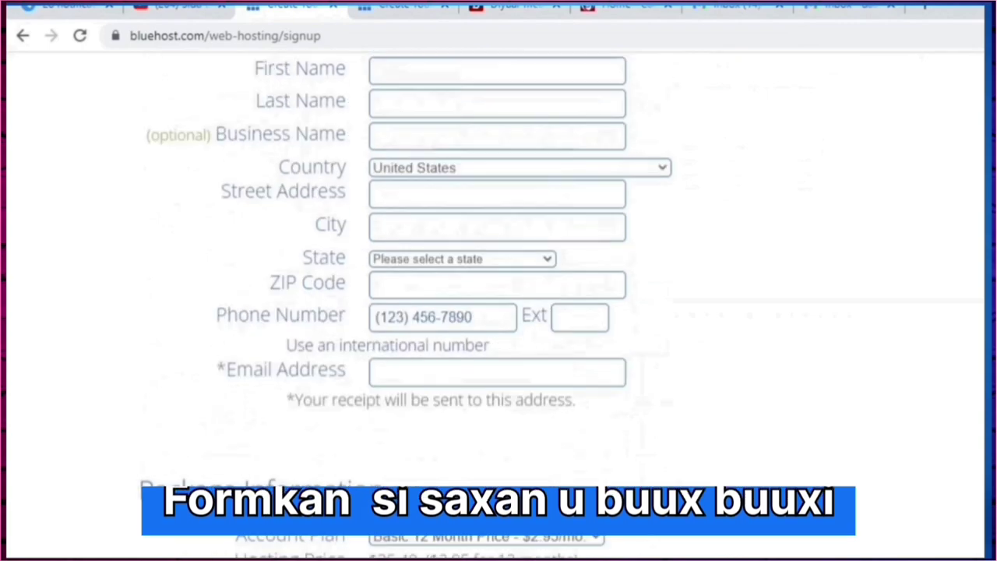
# Review the account information form and add digits to the postal code field.
pyautogui.scroll(2, 561, 311)
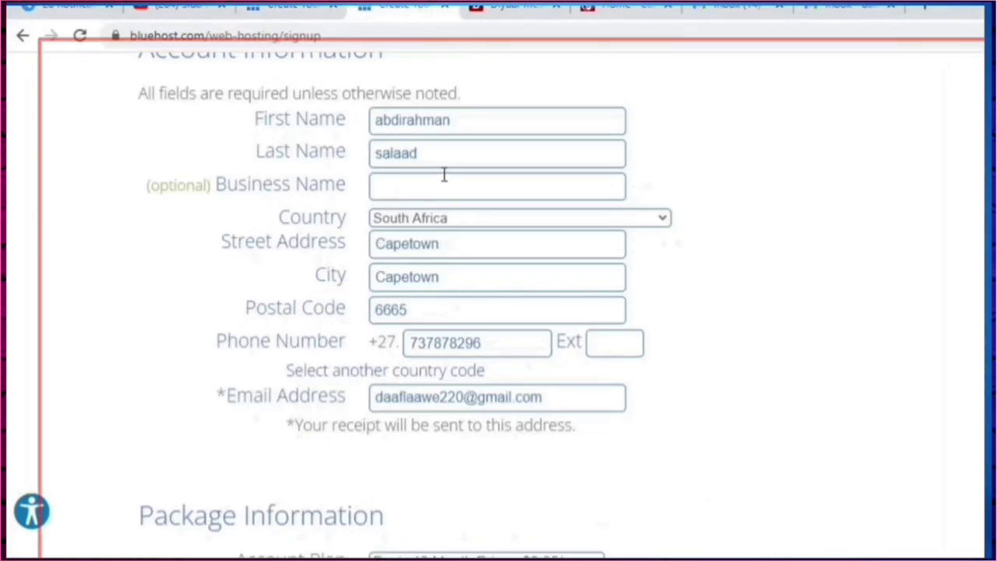
pyautogui.scroll(1, 444, 174)
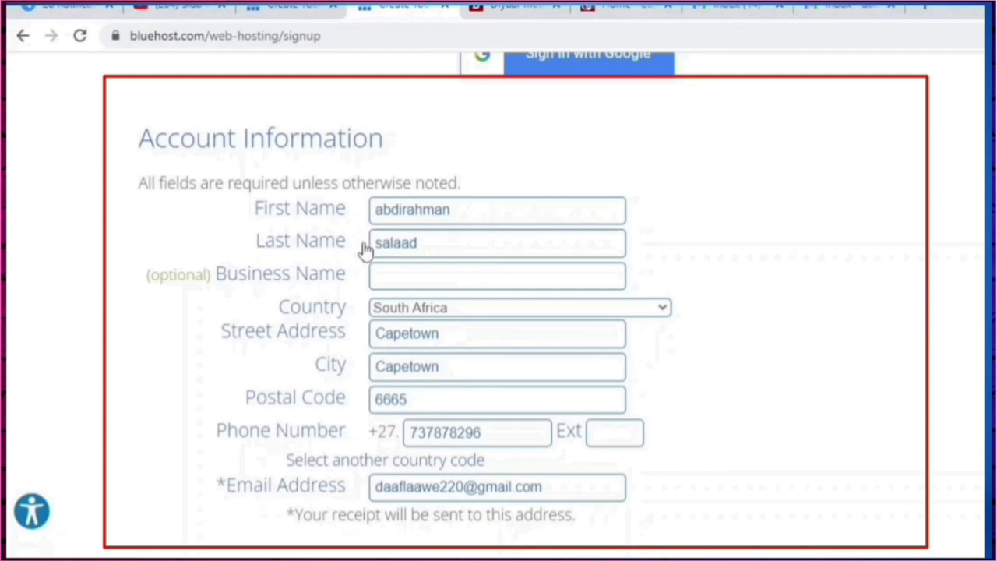
pyautogui.scroll(-1, 441, 238)
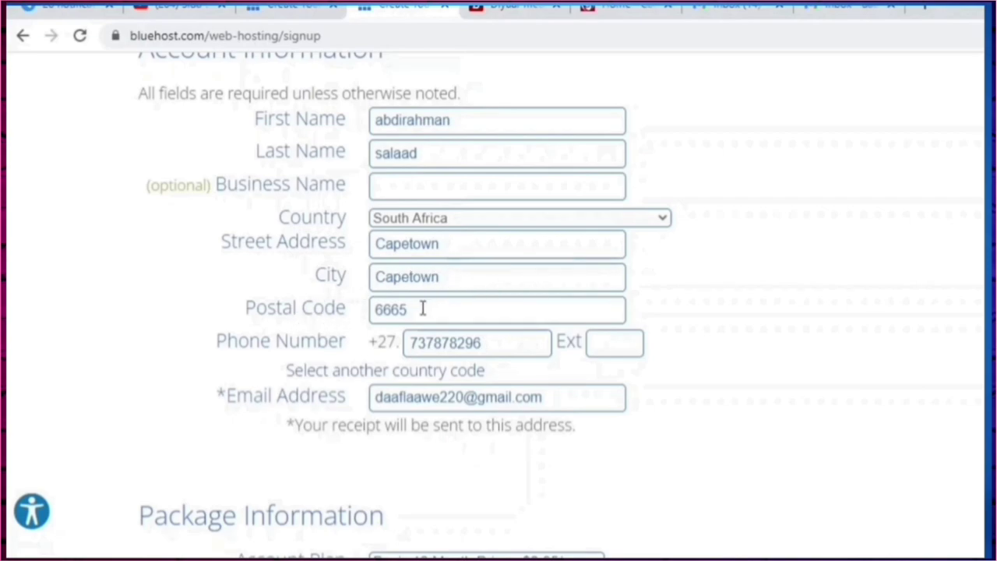
pyautogui.moveTo(421, 309); pyautogui.dragTo(322, 296)
pyautogui.click(383, 307)
pyautogui.write('6025')
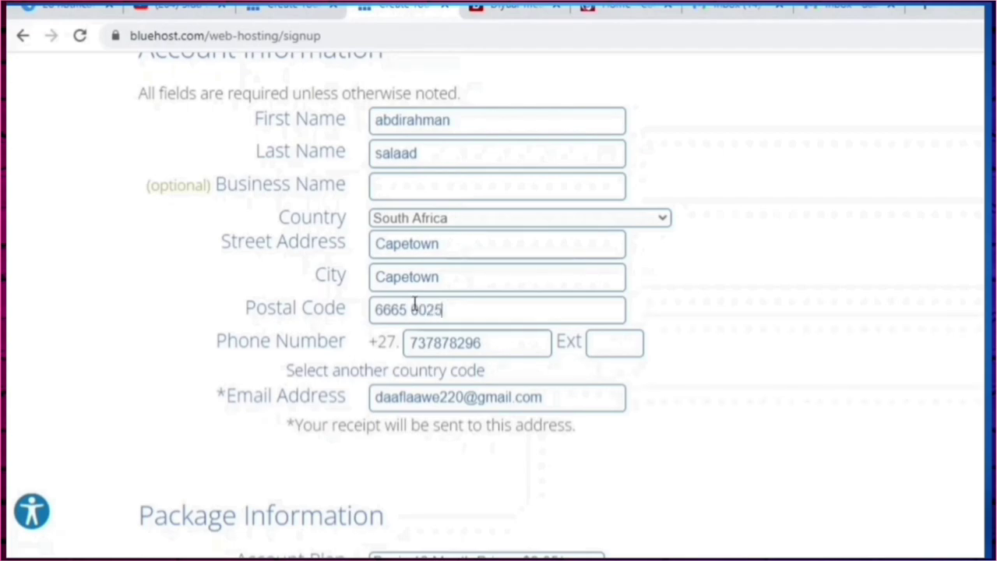
# Delete the extra digits so the postal code holds only the original code.
pyautogui.moveTo(452, 311); pyautogui.dragTo(412, 310)
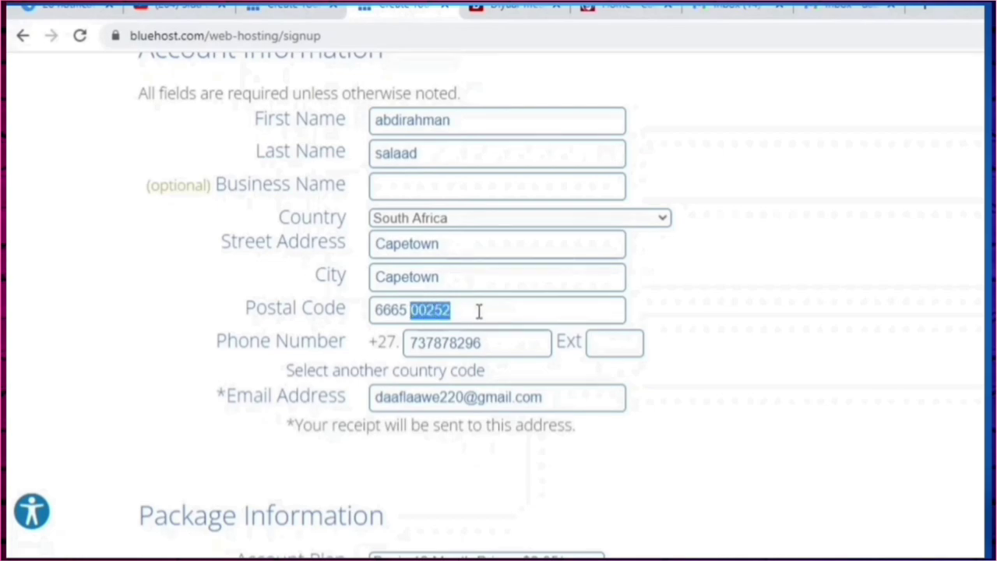
pyautogui.press('BackSpace')
pyautogui.scroll(-3, 477, 316)
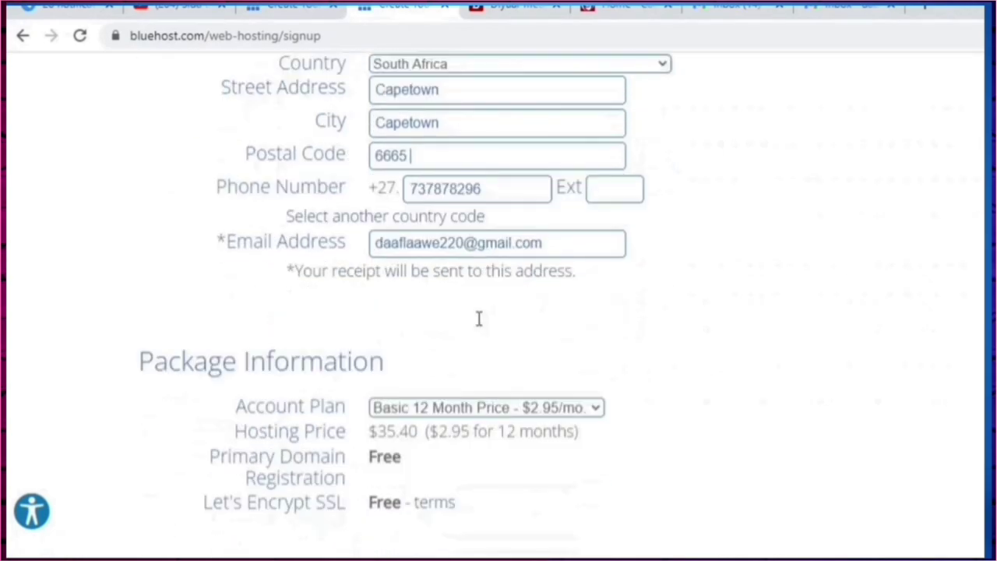
pyautogui.scroll(1, 229, 281)
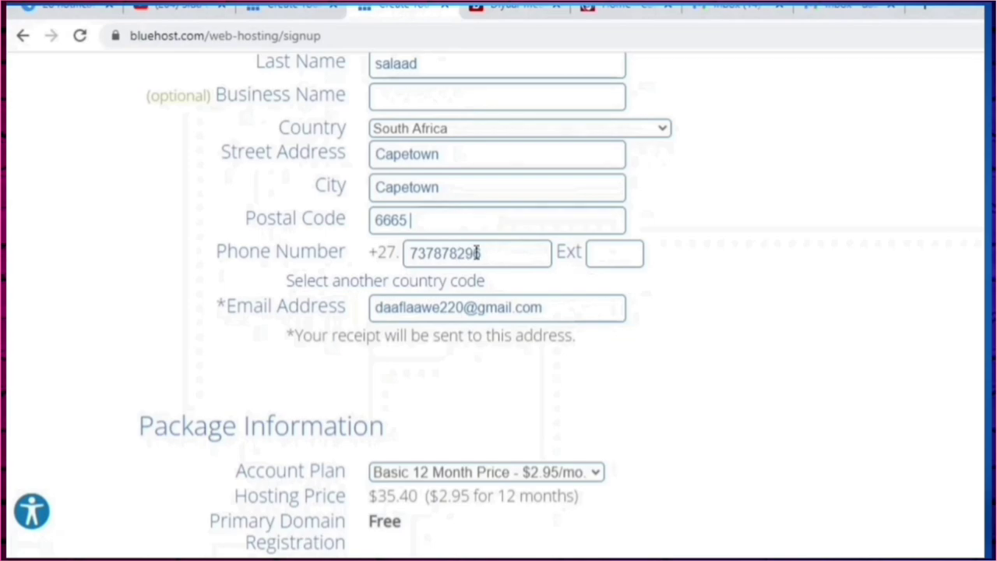
pyautogui.scroll(-1, 479, 319)
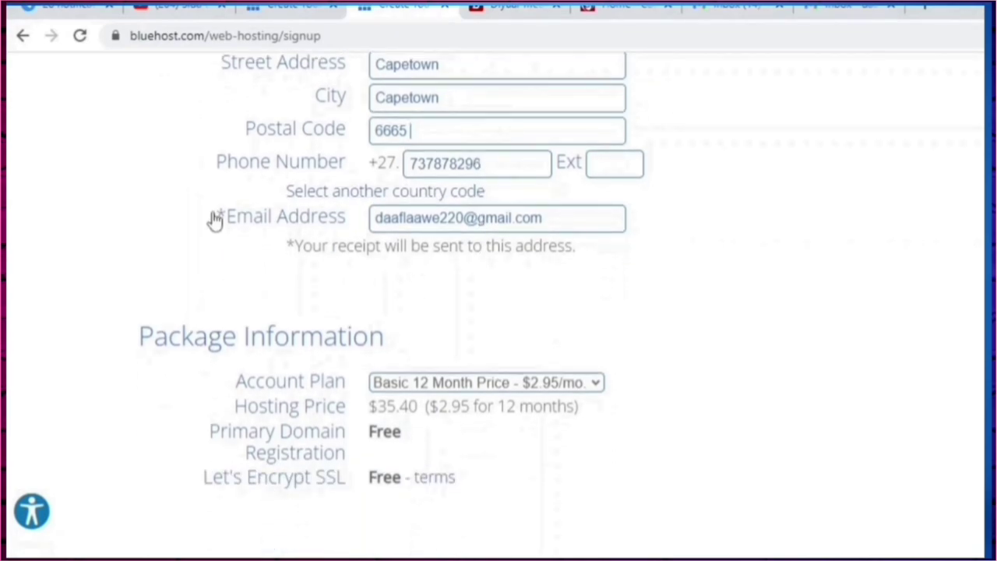
pyautogui.moveTo(215, 217); pyautogui.dragTo(643, 236)
pyautogui.click(508, 267)
pyautogui.scroll(-3, 561, 256)
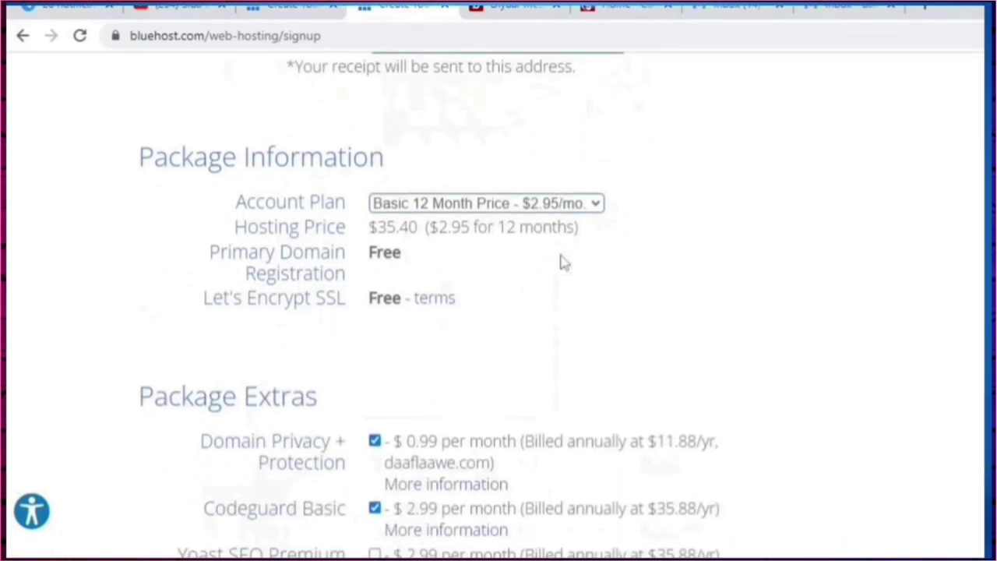
pyautogui.scroll(-1, 538, 261)
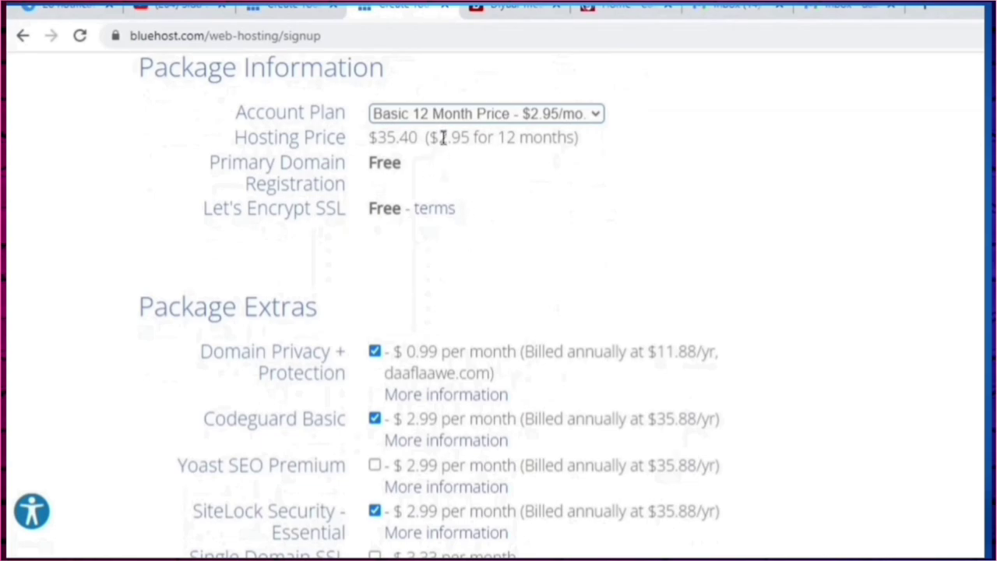
pyautogui.moveTo(431, 141); pyautogui.dragTo(487, 147)
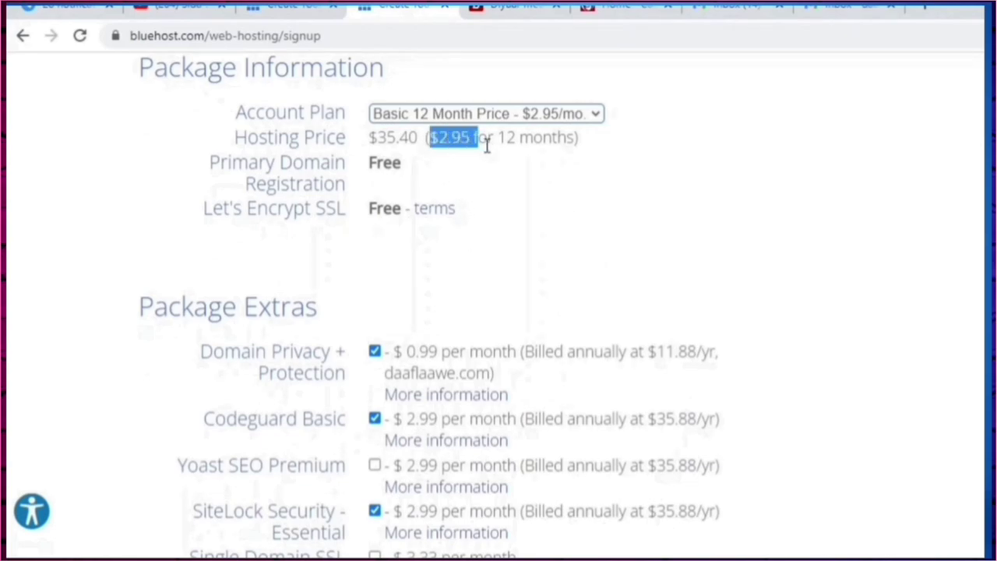
pyautogui.click(180, 11)
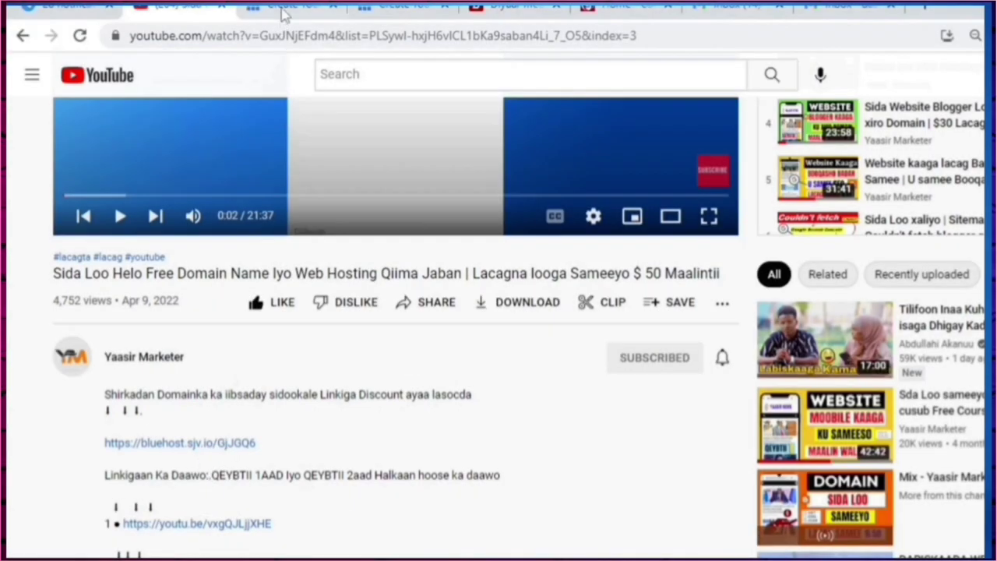
pyautogui.click(283, 11)
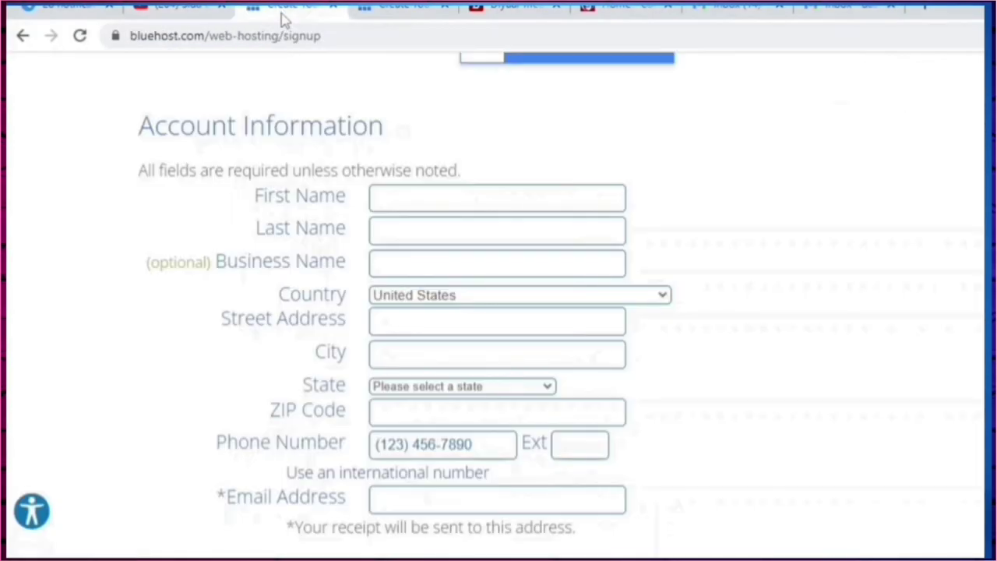
pyautogui.click(380, 15)
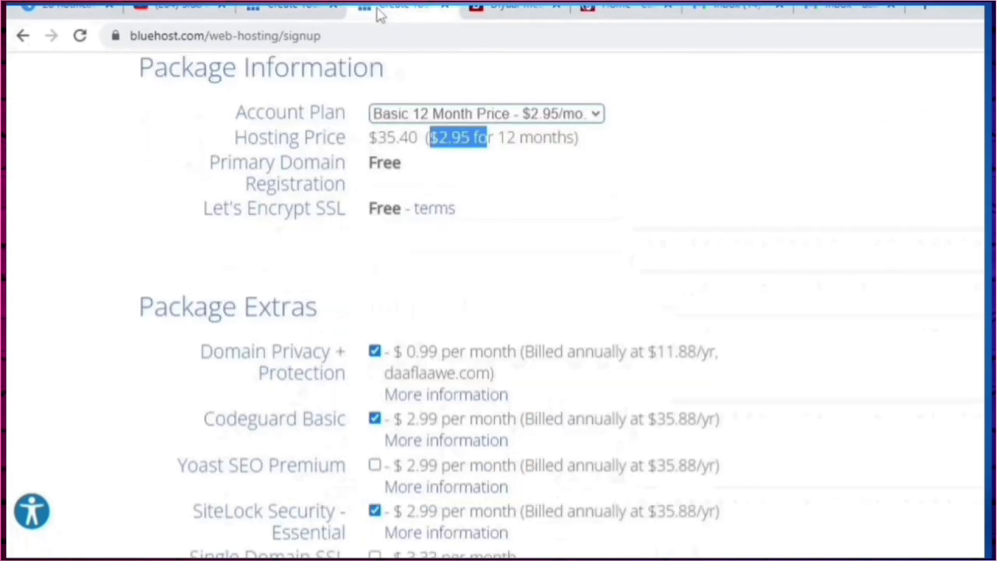
pyautogui.click(460, 265)
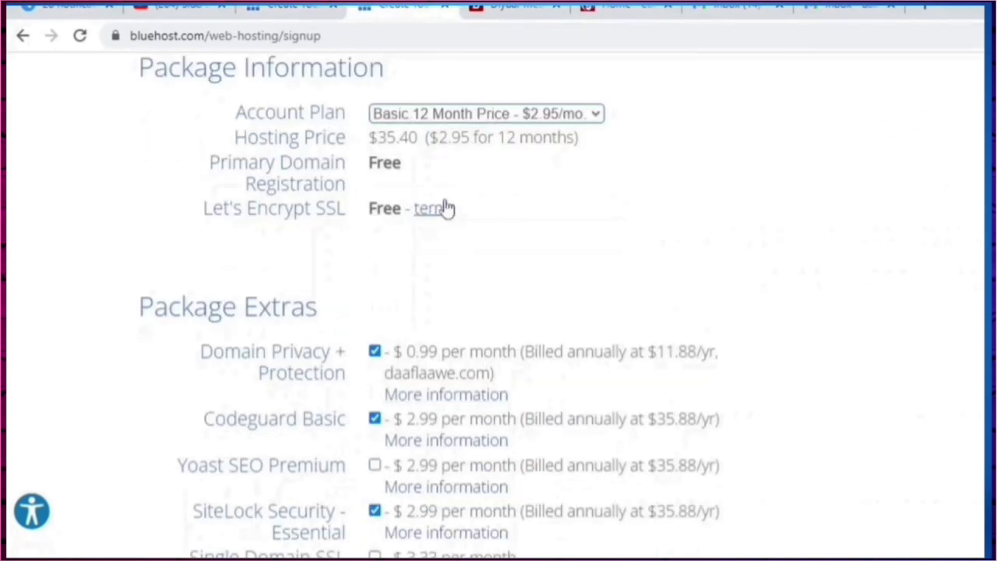
pyautogui.click(538, 117)
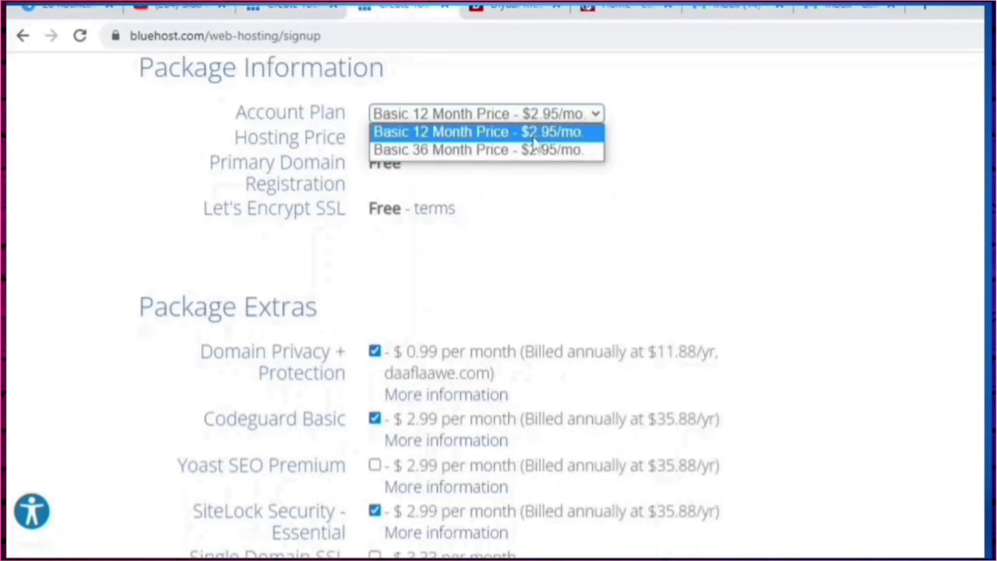
pyautogui.click(534, 133)
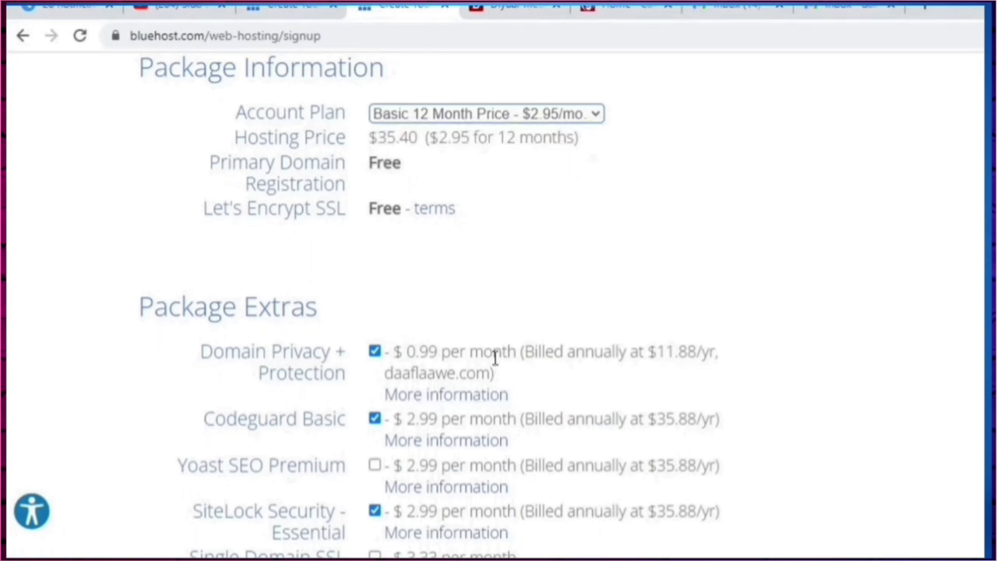
pyautogui.scroll(-1, 494, 357)
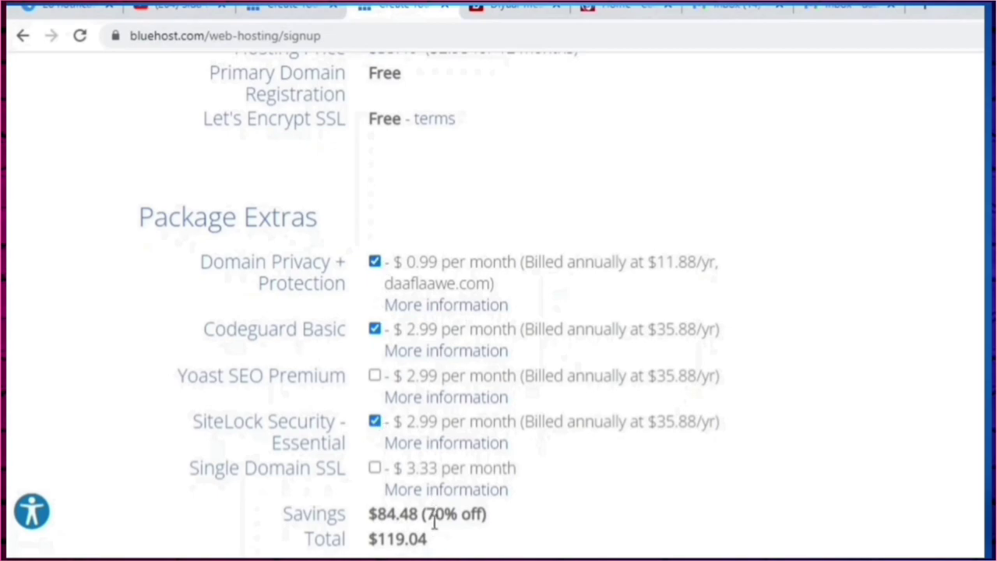
# Untick Domain Privacy + Protection and Codeguard Basic, dropping the total from $119.04 to $35.40.
pyautogui.moveTo(434, 549); pyautogui.dragTo(382, 540)
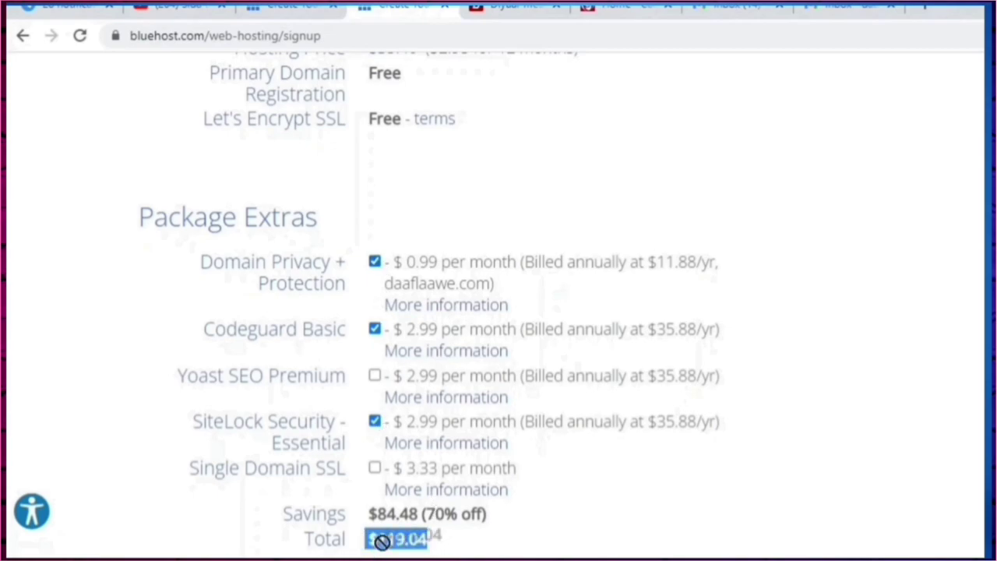
pyautogui.click(443, 541)
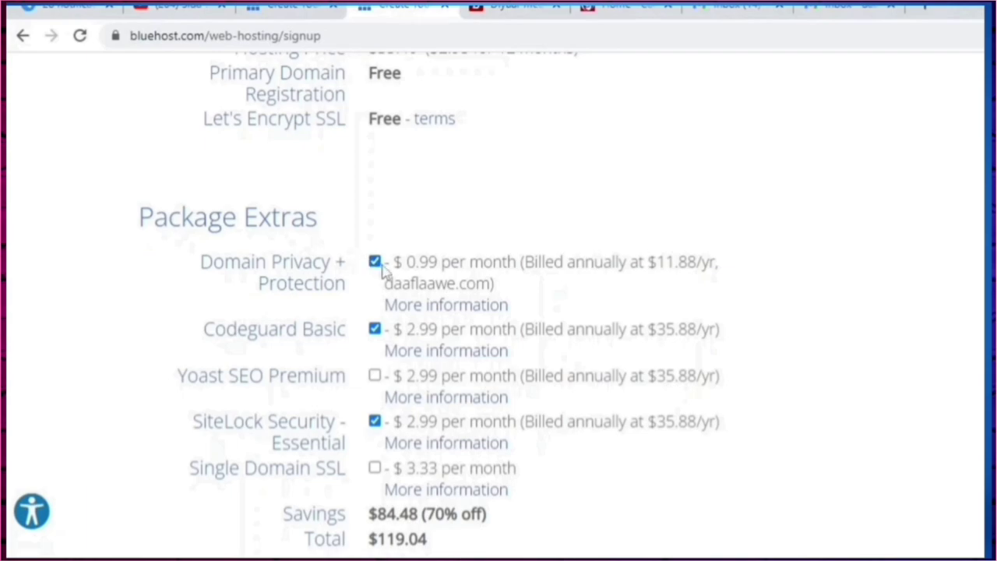
pyautogui.click(375, 262)
pyautogui.click(840, 221)
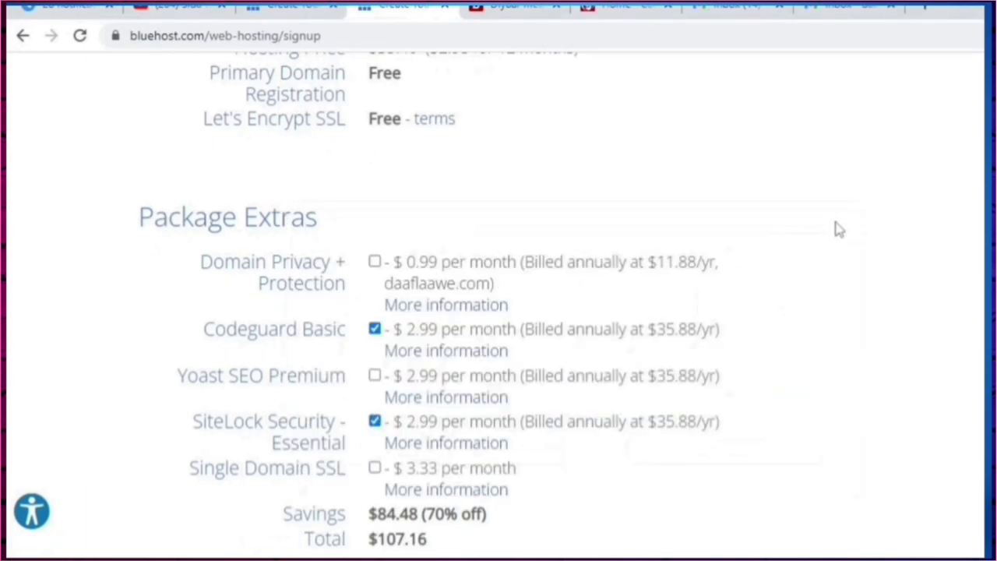
pyautogui.click(375, 329)
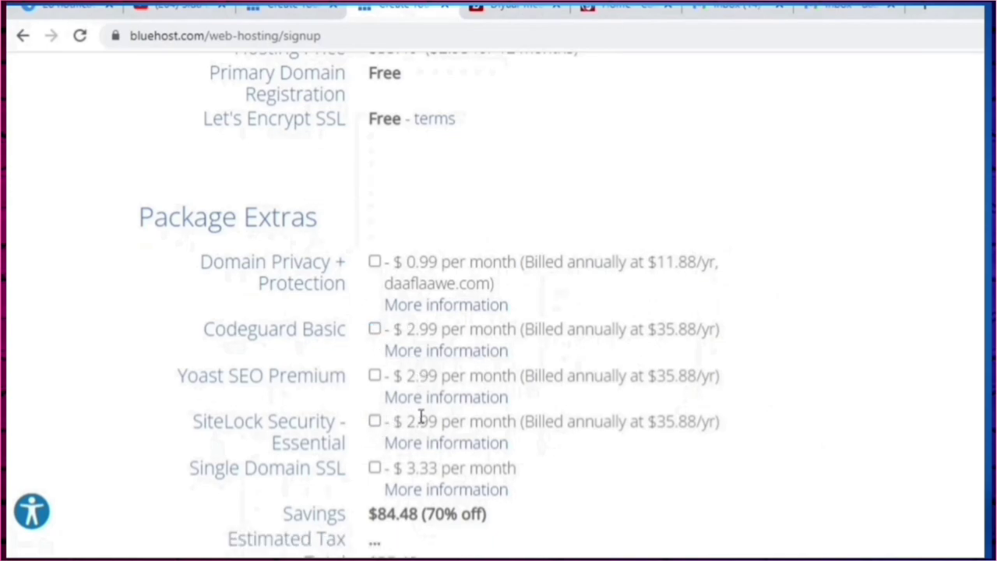
pyautogui.scroll(-3, 420, 417)
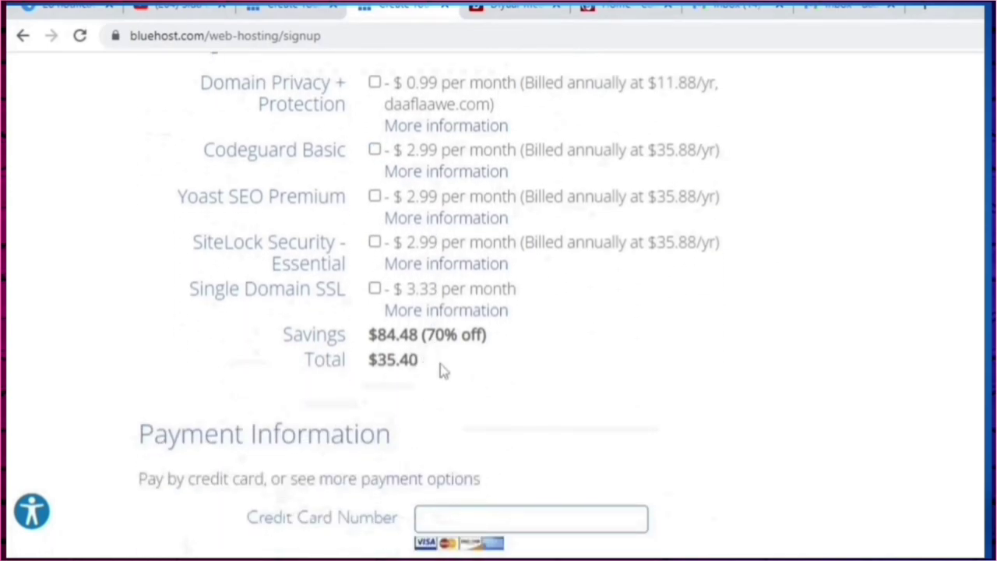
pyautogui.moveTo(419, 360); pyautogui.dragTo(369, 360)
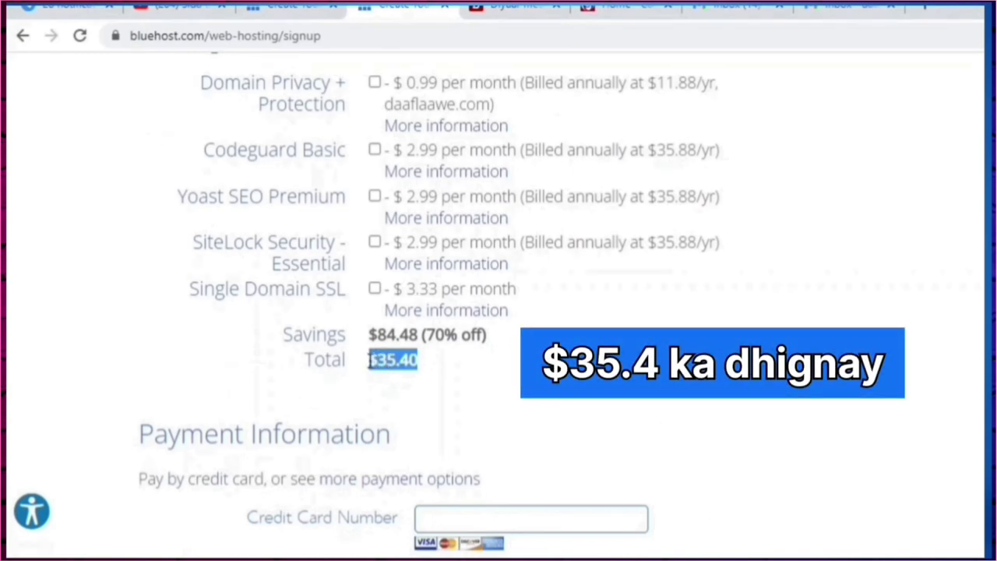
pyautogui.click(434, 384)
pyautogui.scroll(-3, 553, 363)
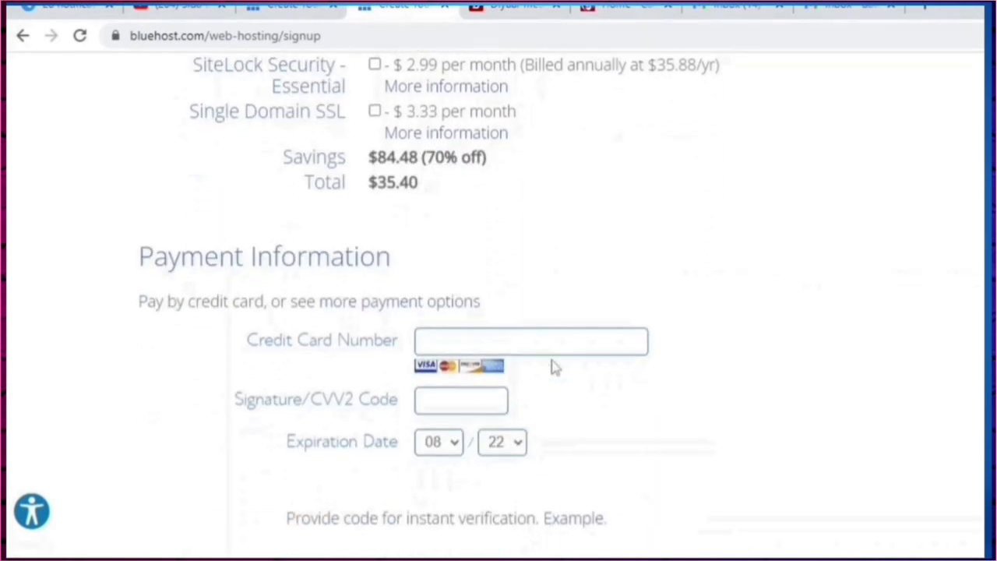
# Start entering the credit card number under Payment Information and attempt to submit the order.
pyautogui.scroll(-2, 553, 368)
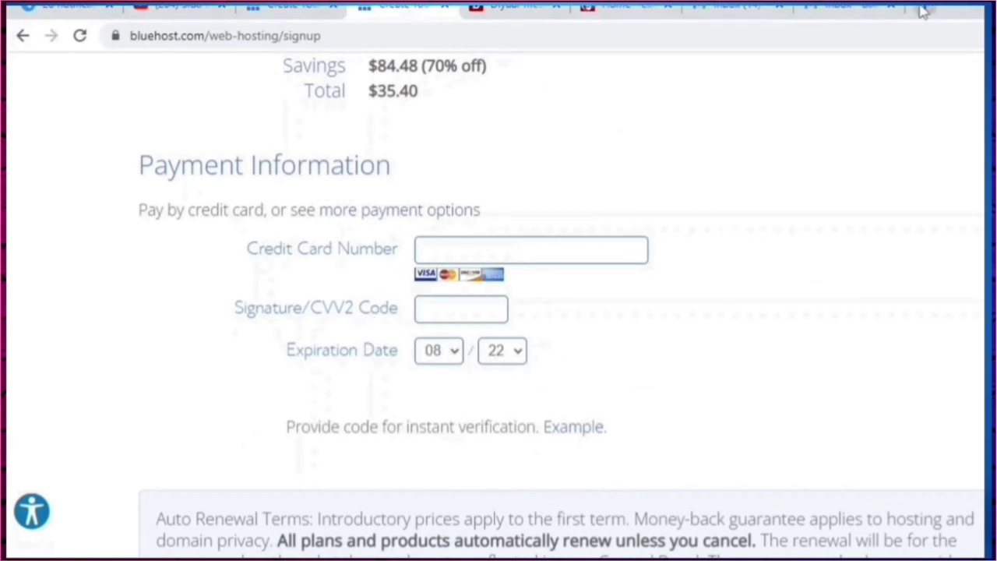
pyautogui.click(339, 249)
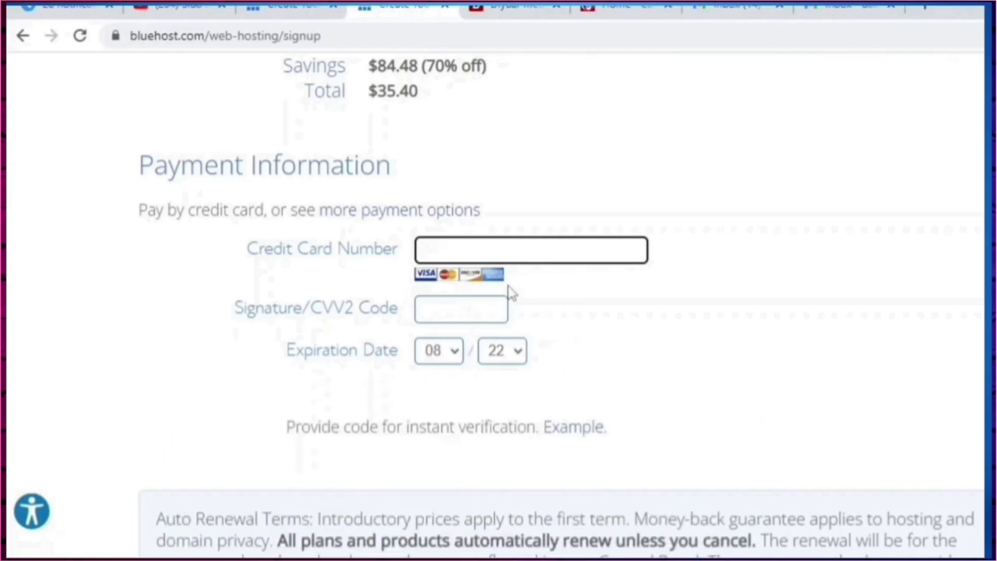
pyautogui.scroll(-6, 512, 292)
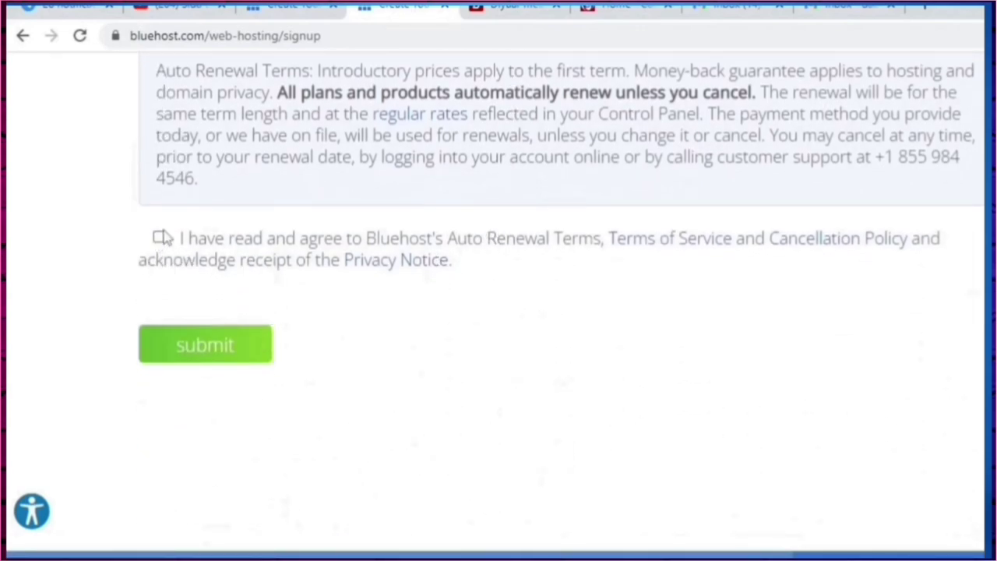
pyautogui.click(198, 348)
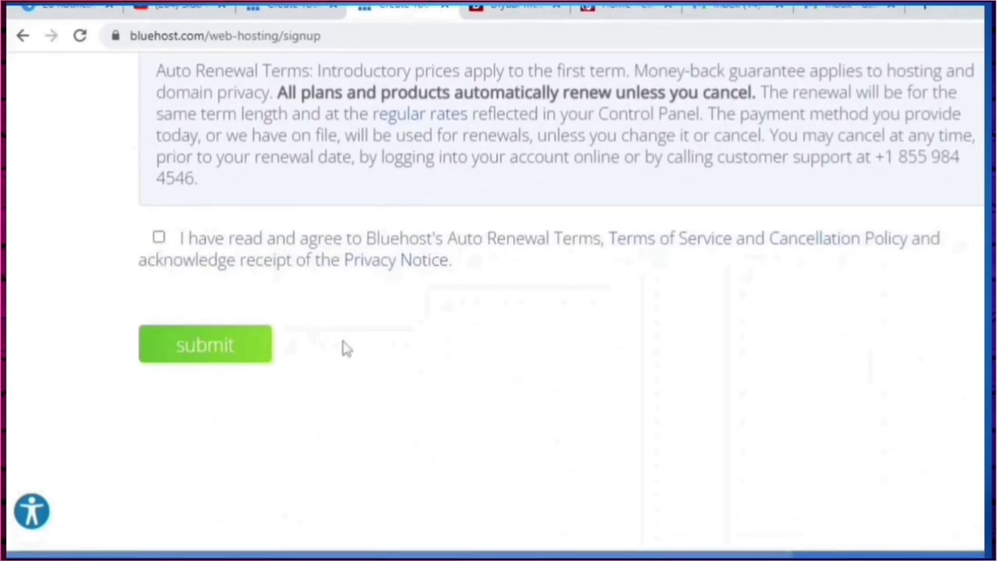
pyautogui.scroll(4, 476, 393)
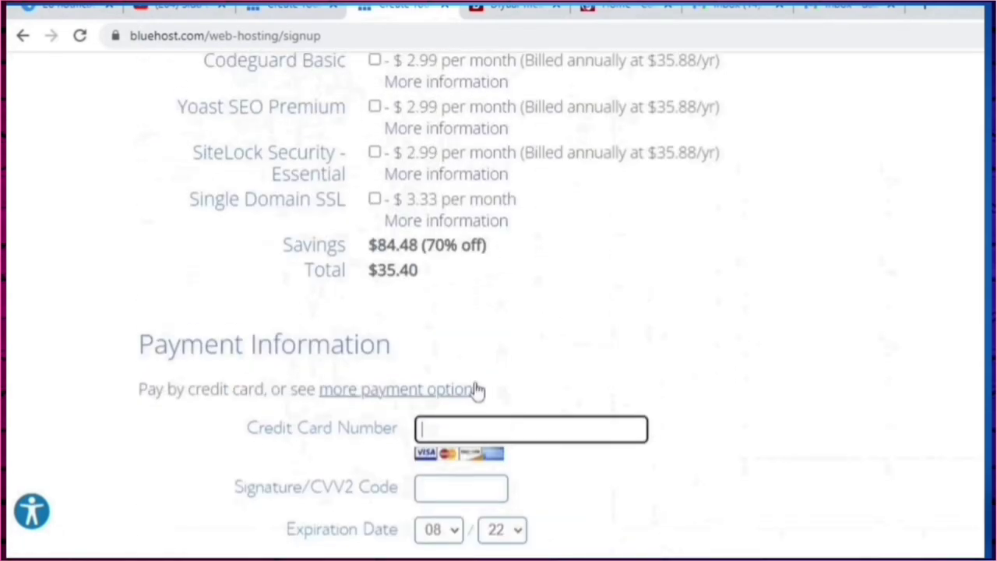
pyautogui.scroll(15, 481, 390)
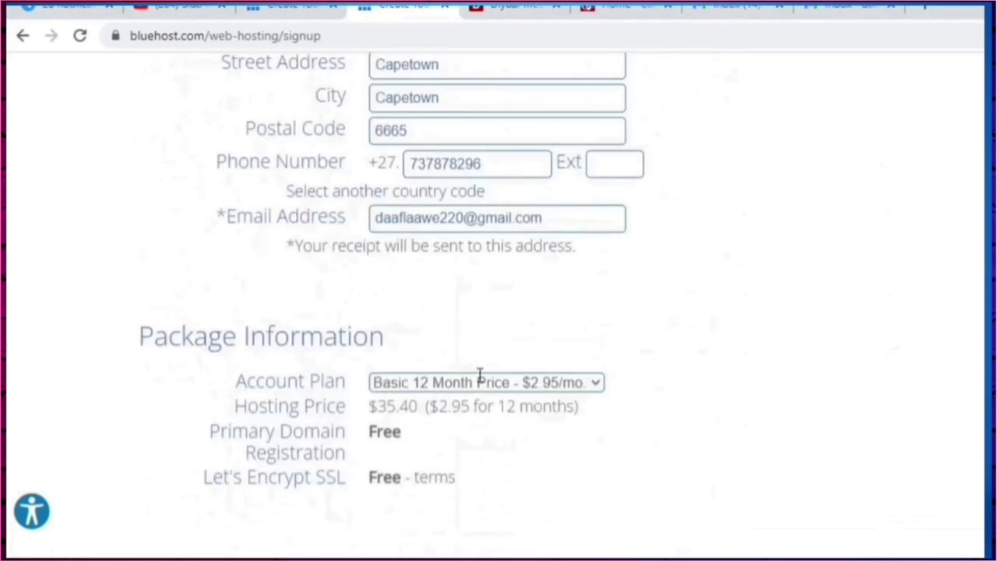
# Confirm the $35.40 order total, then open a new browser tab.
pyautogui.scroll(-3, 479, 375)
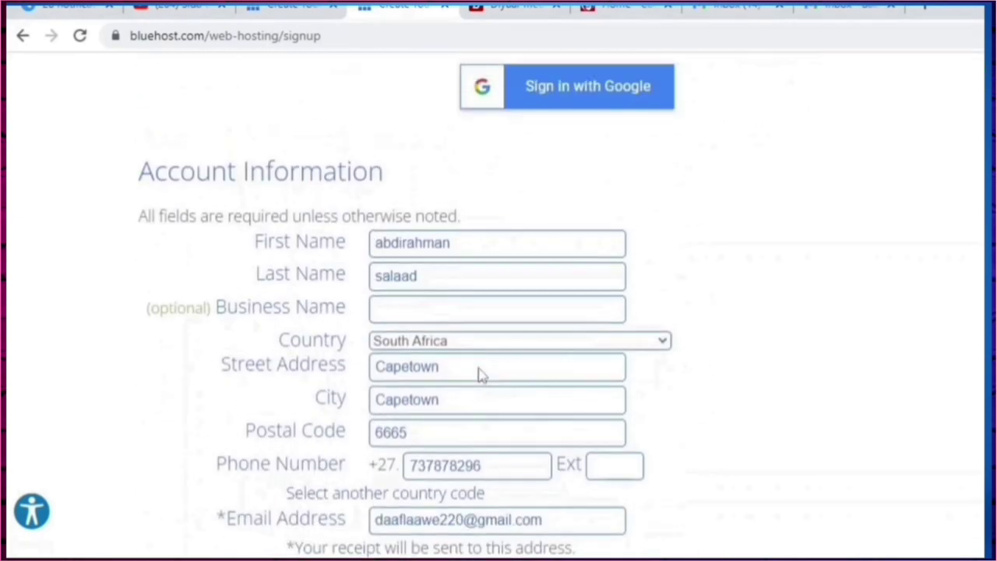
pyautogui.scroll(-6, 434, 304)
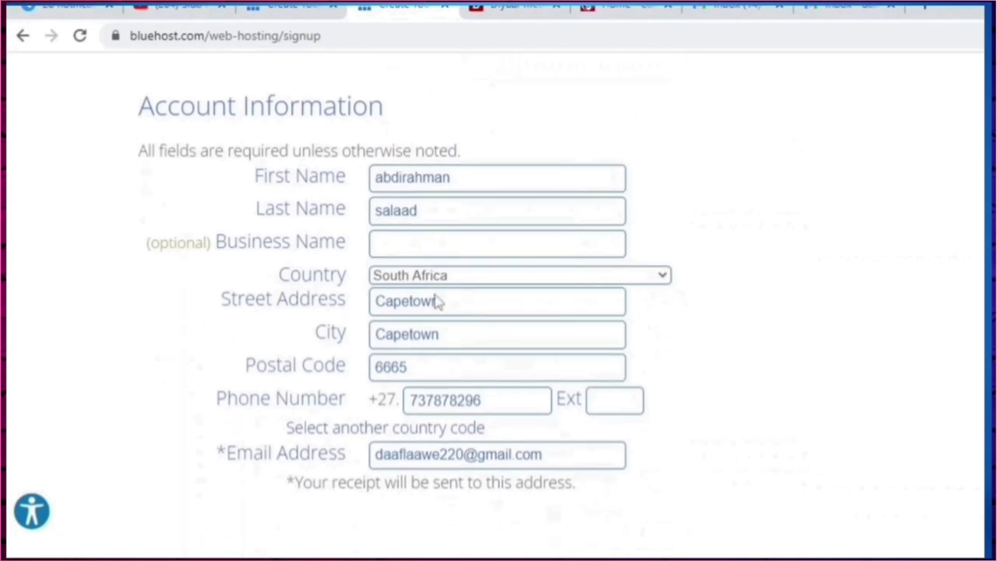
pyautogui.scroll(-10, 524, 300)
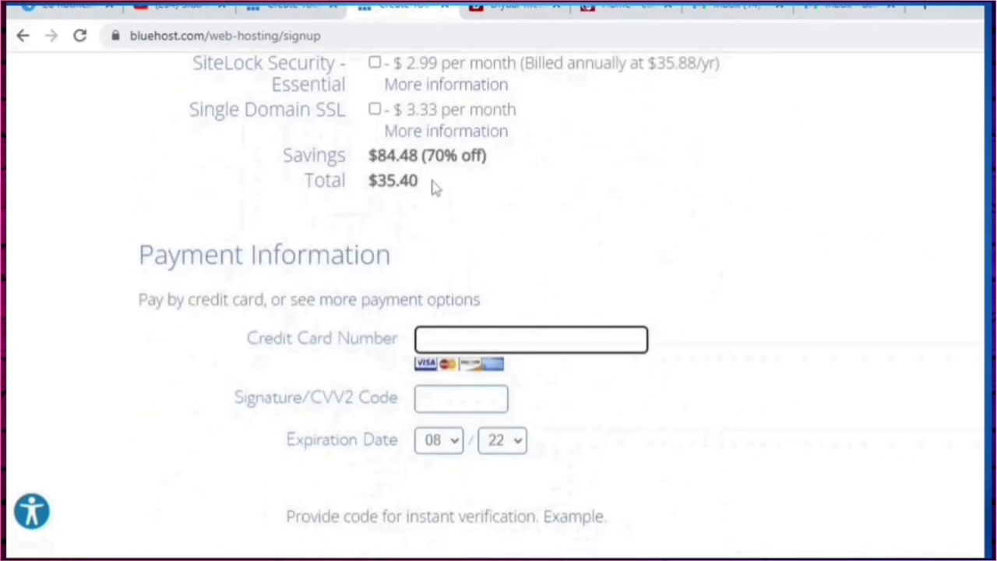
pyautogui.moveTo(434, 187); pyautogui.dragTo(356, 196)
pyautogui.click(461, 348)
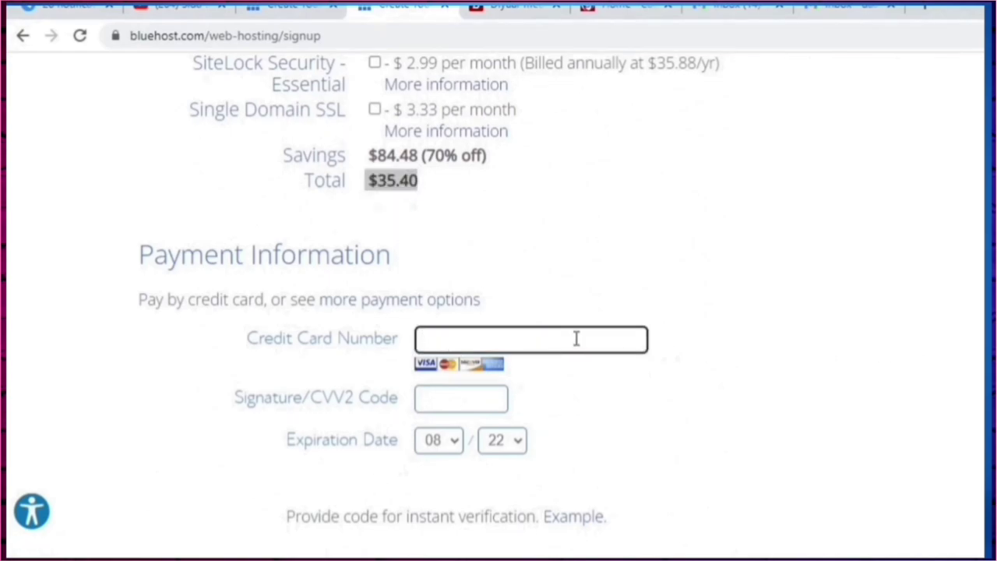
pyautogui.click(921, 9)
# Search Google Images for 'visacard', preview the Credit Card Definition diagram, and return to Bluehost.
pyautogui.write('v')
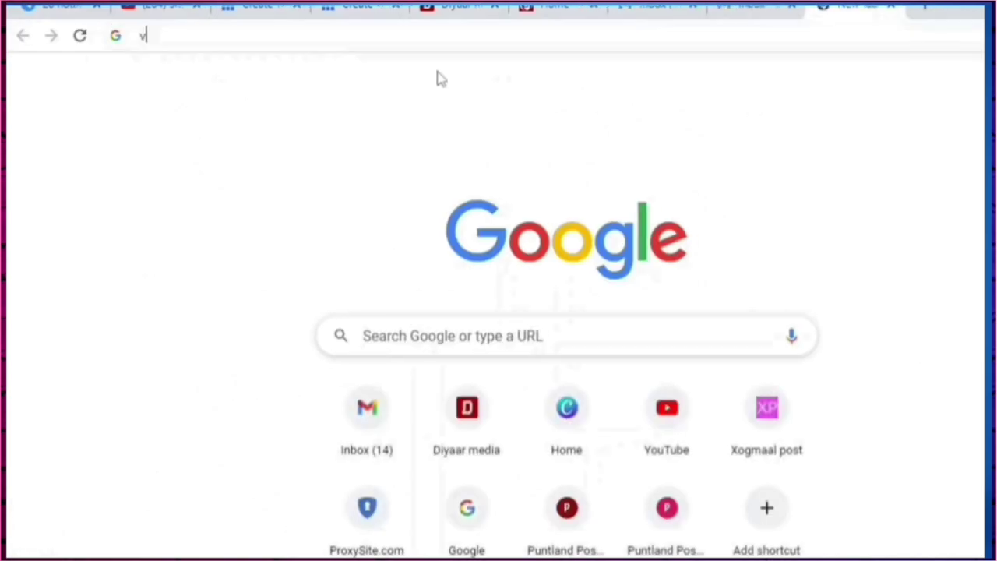
pyautogui.write('isacar')
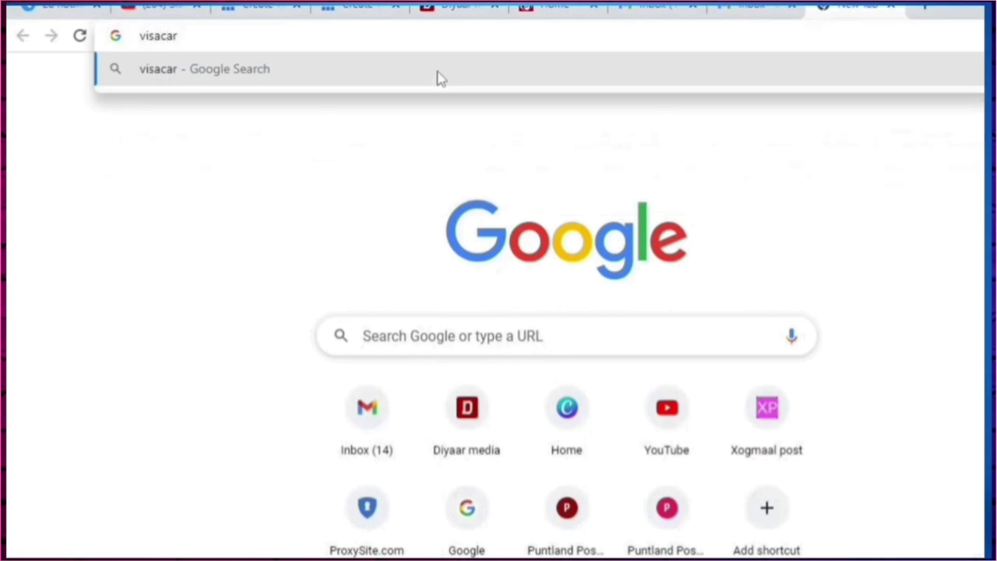
pyautogui.write('d')
pyautogui.press('Return')
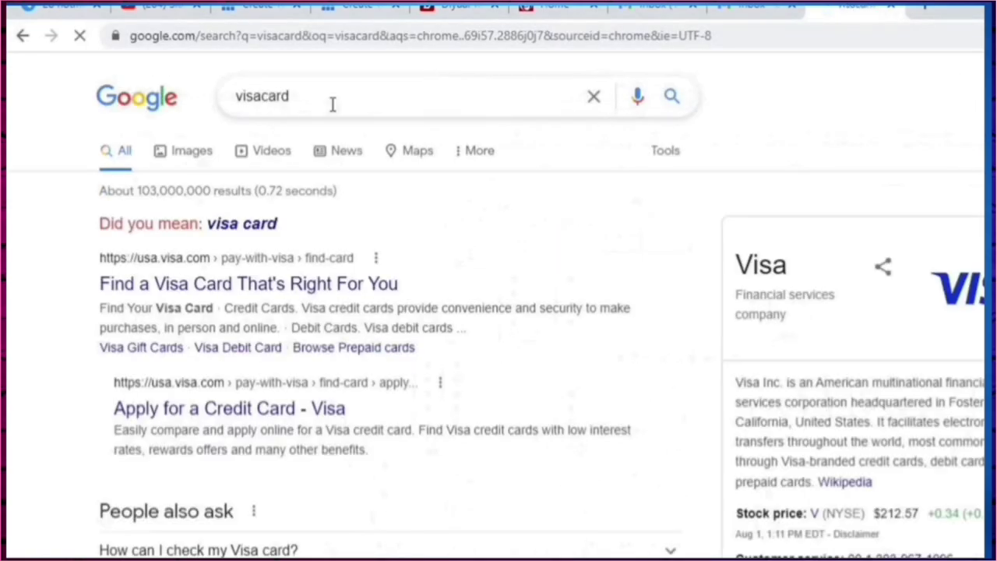
pyautogui.click(197, 153)
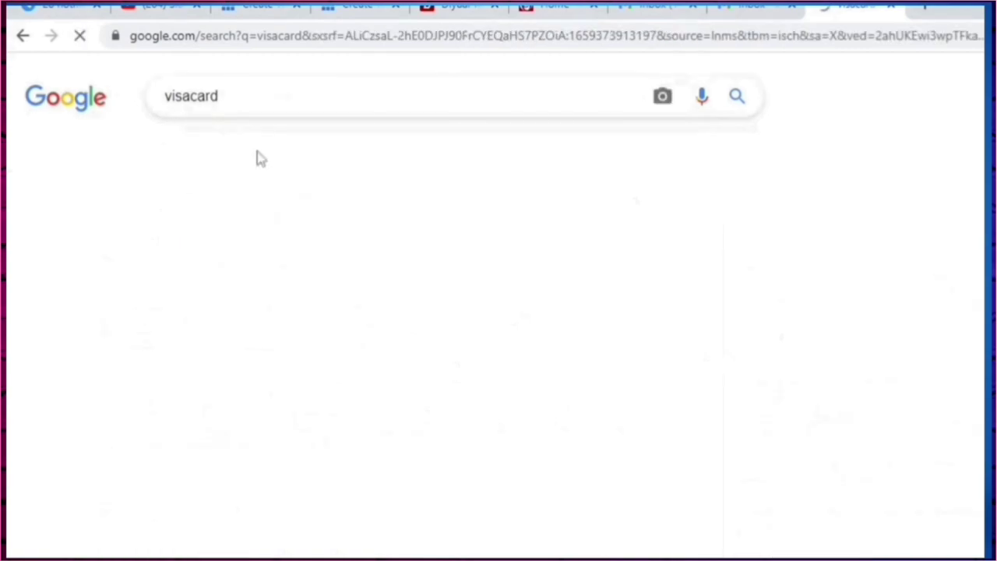
pyautogui.scroll(-3, 307, 251)
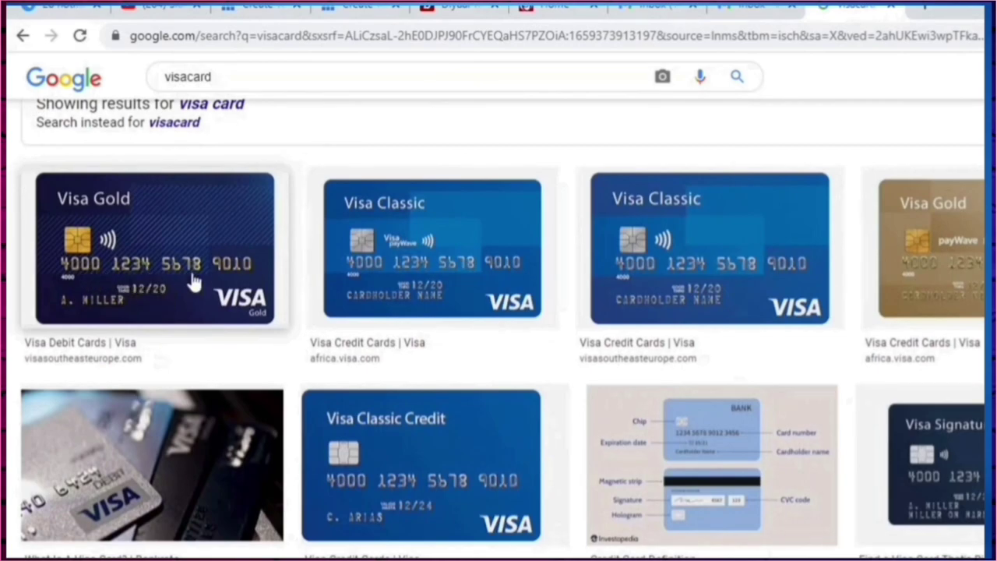
pyautogui.click(346, 9)
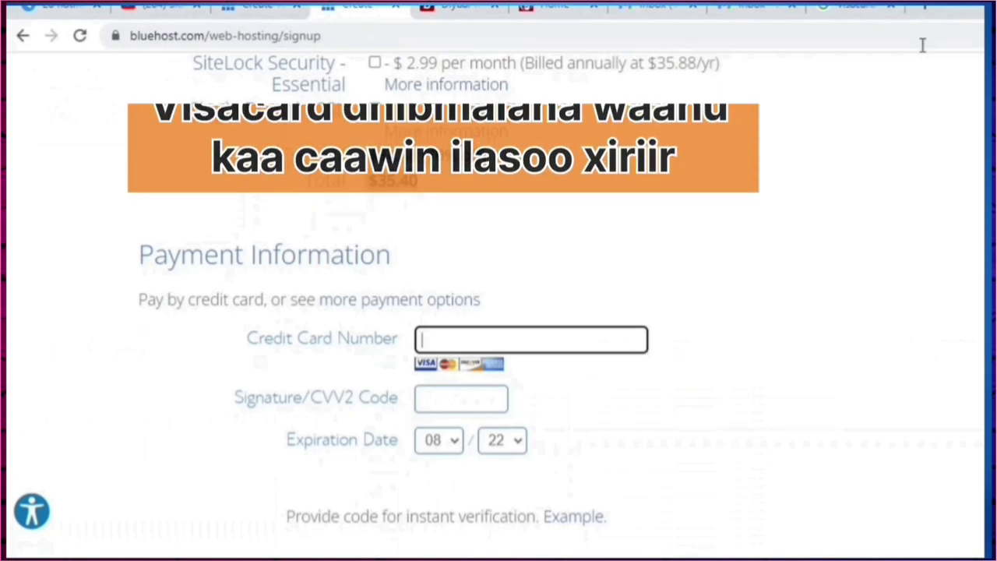
pyautogui.click(865, 8)
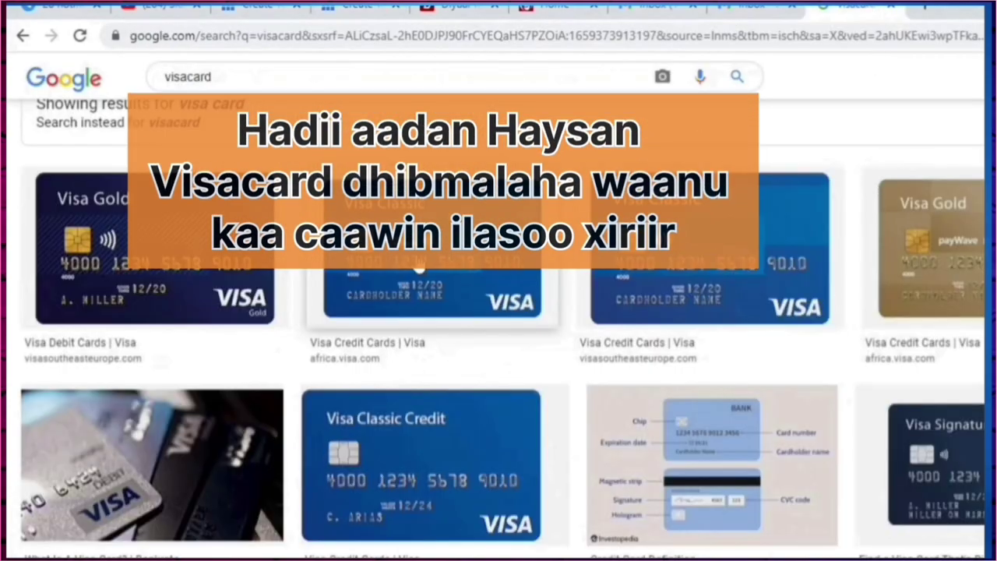
pyautogui.click(757, 452)
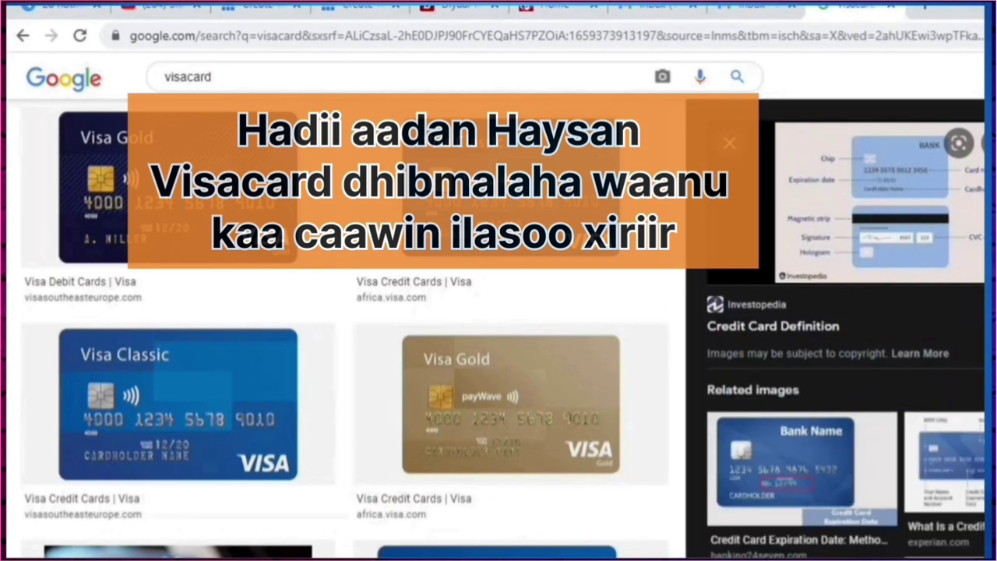
pyautogui.click(729, 145)
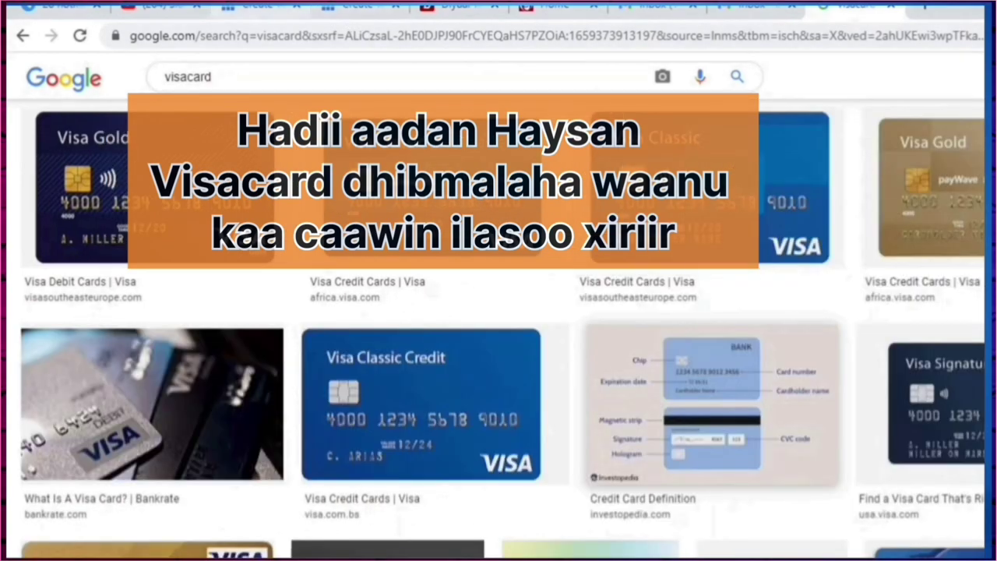
pyautogui.click(260, 10)
# Agree to the auto-renewal terms and policies on the Bluehost payment form.
pyautogui.hotkey('ctrl', 'Tab')
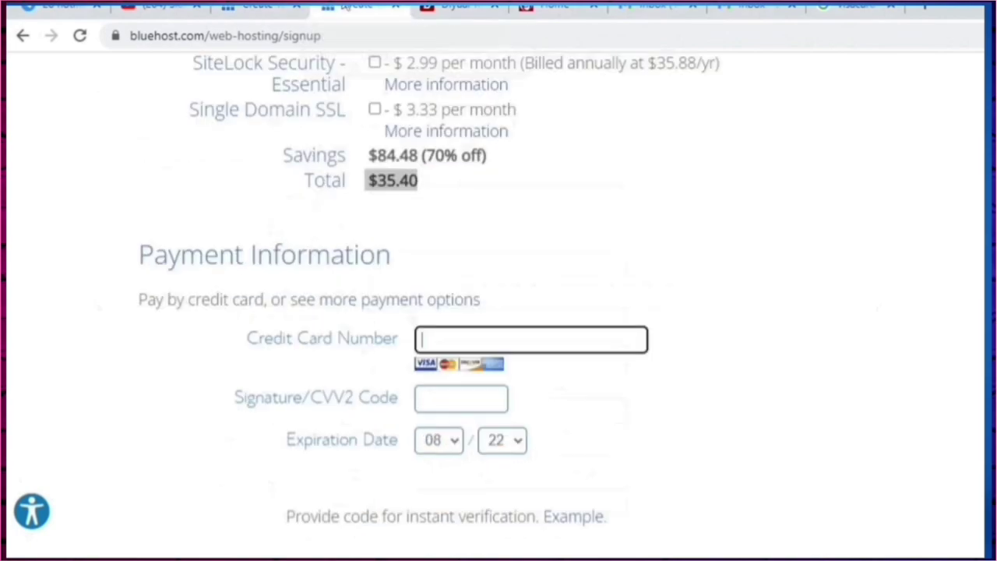
pyautogui.scroll(-2, 487, 398)
pyautogui.scroll(2, 457, 382)
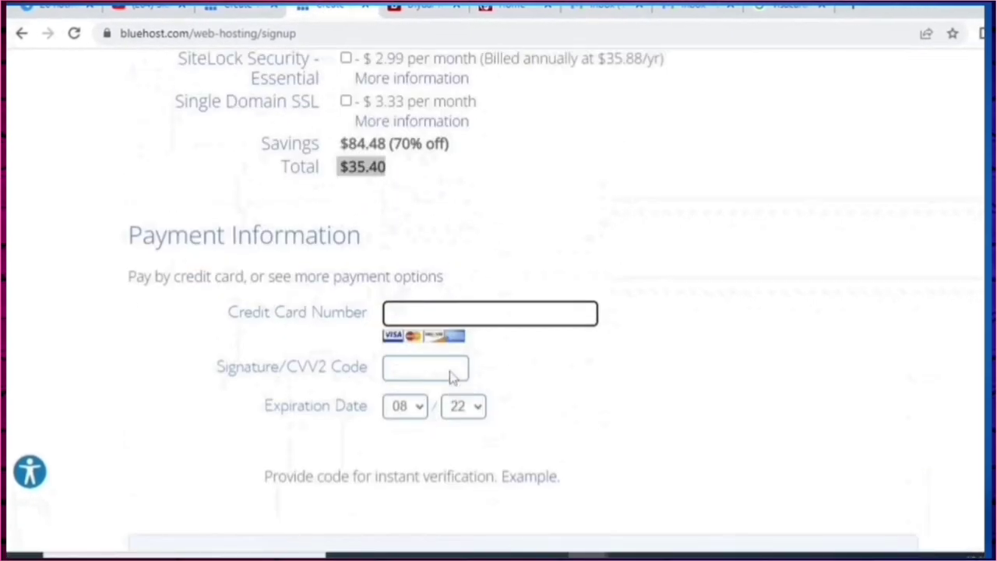
pyautogui.scroll(-5, 462, 249)
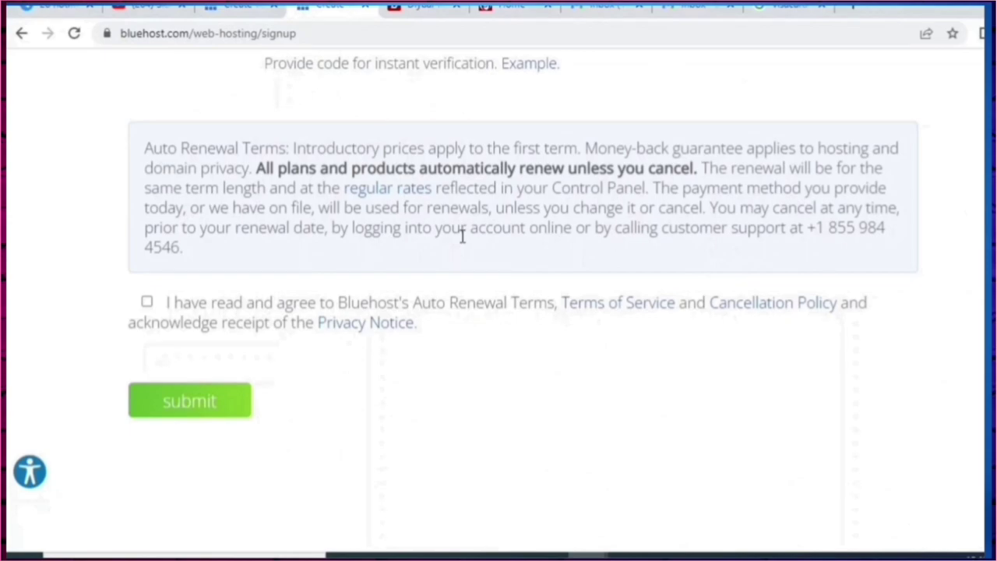
pyautogui.click(146, 303)
# Submit the hosting order and decline Chrome's offer to save the card.
pyautogui.click(142, 10)
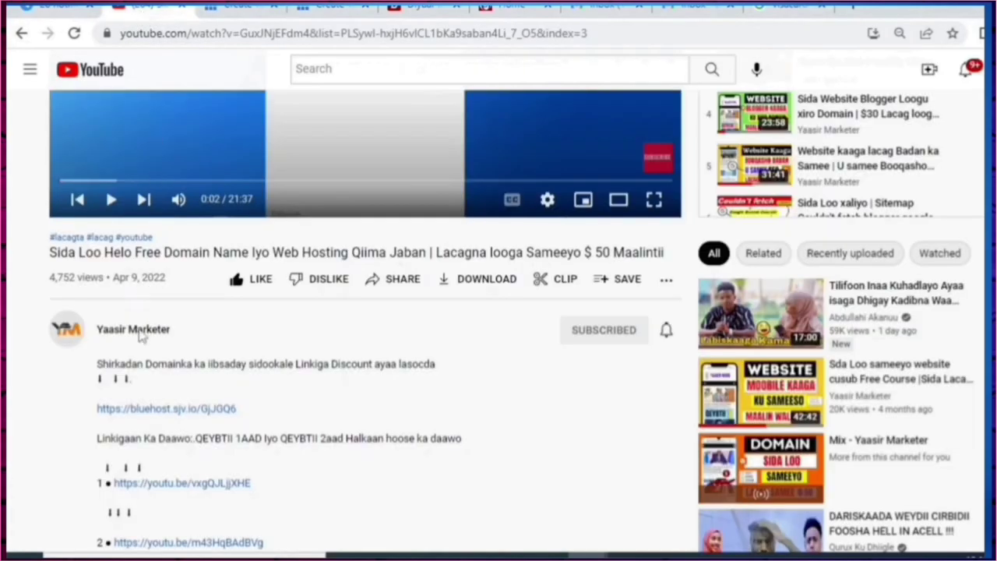
pyautogui.click(211, 7)
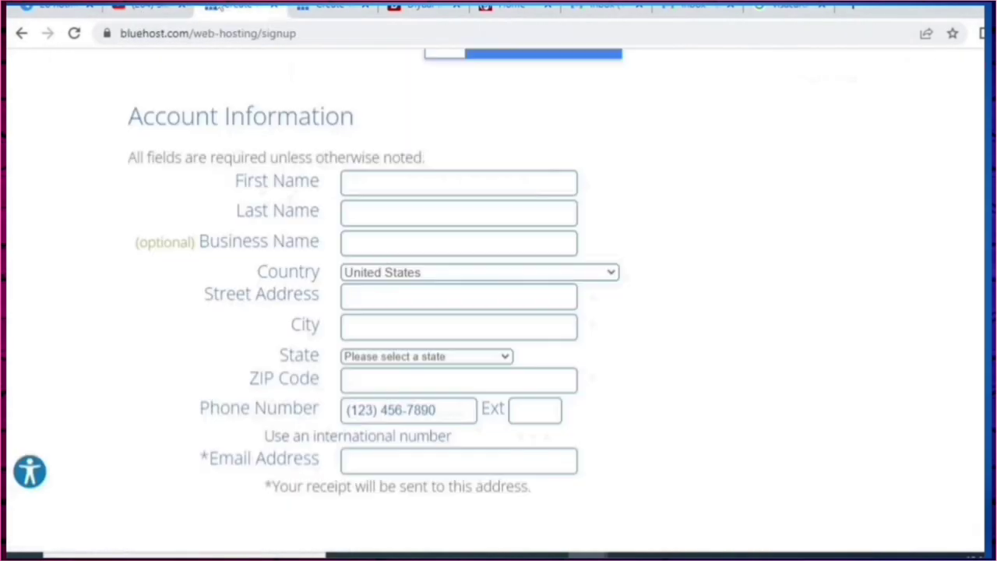
pyautogui.click(320, 8)
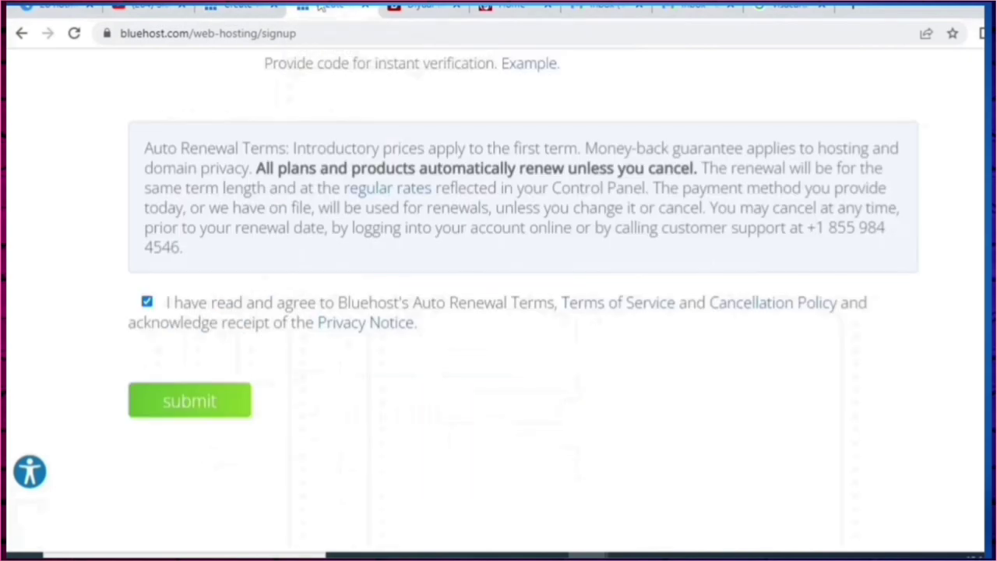
pyautogui.click(208, 414)
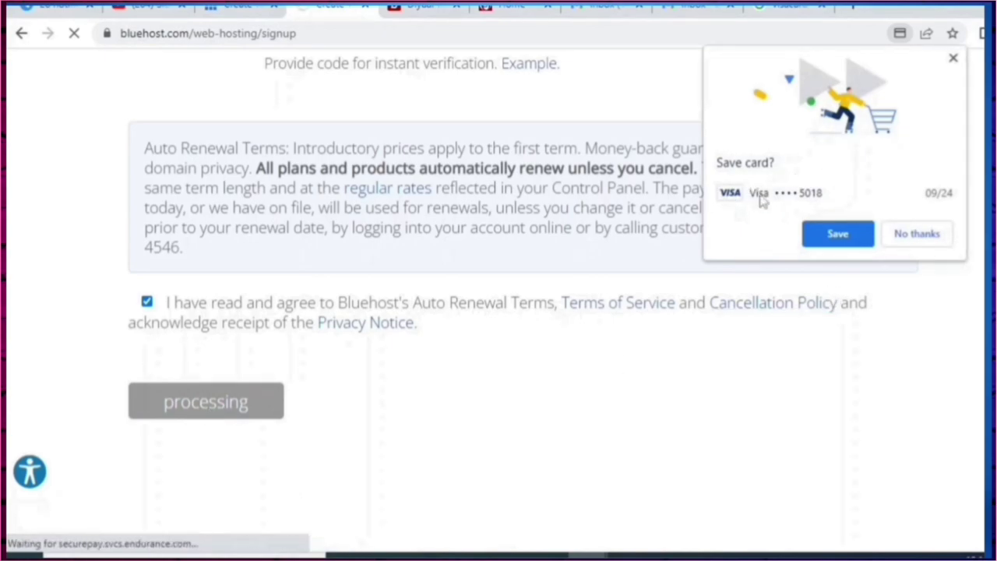
pyautogui.click(904, 240)
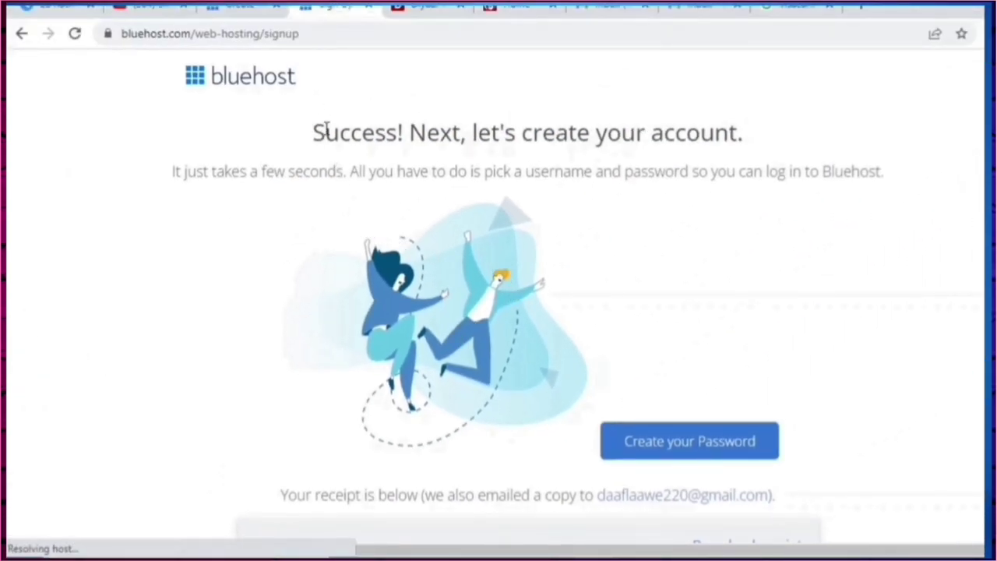
# Highlight the Success heading and close the extra Gmail inbox tab.
pyautogui.moveTo(315, 131); pyautogui.dragTo(827, 119)
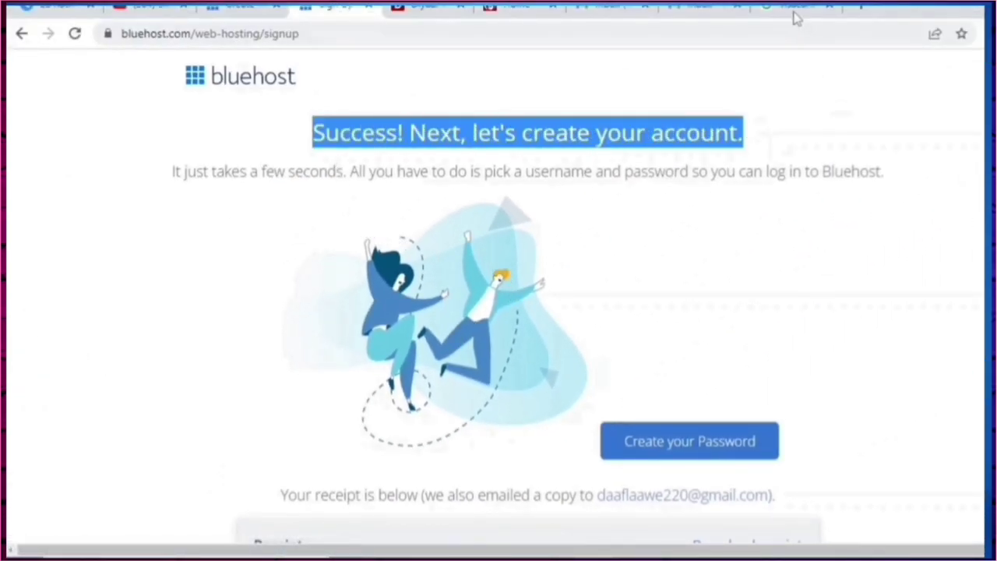
pyautogui.click(696, 20)
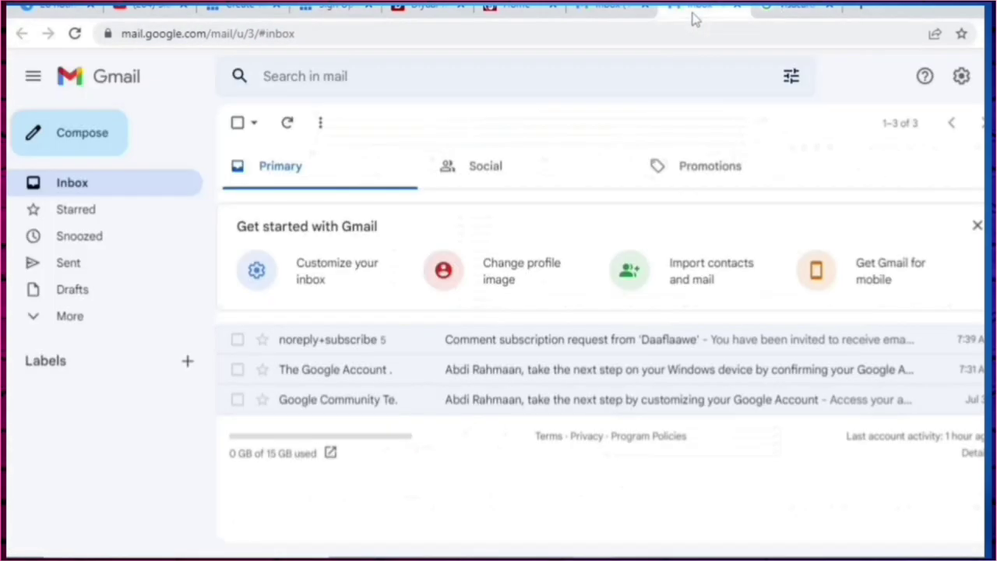
pyautogui.click(613, 12)
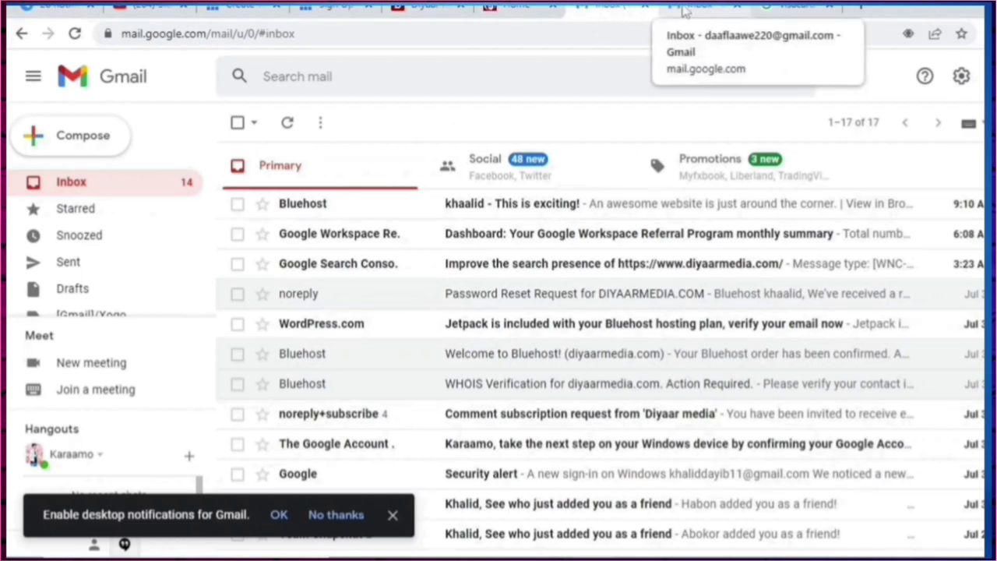
pyautogui.click(684, 9)
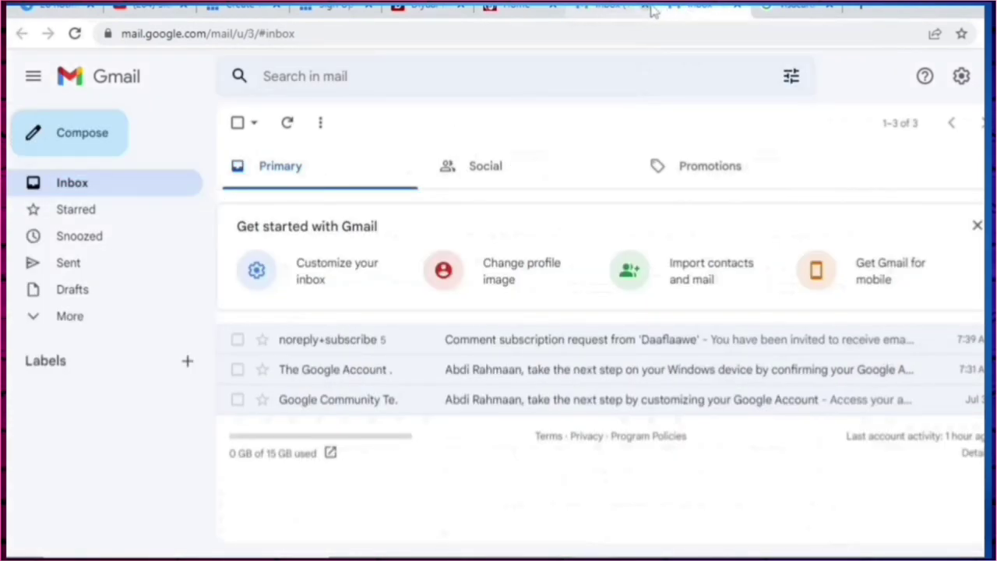
pyautogui.click(645, 7)
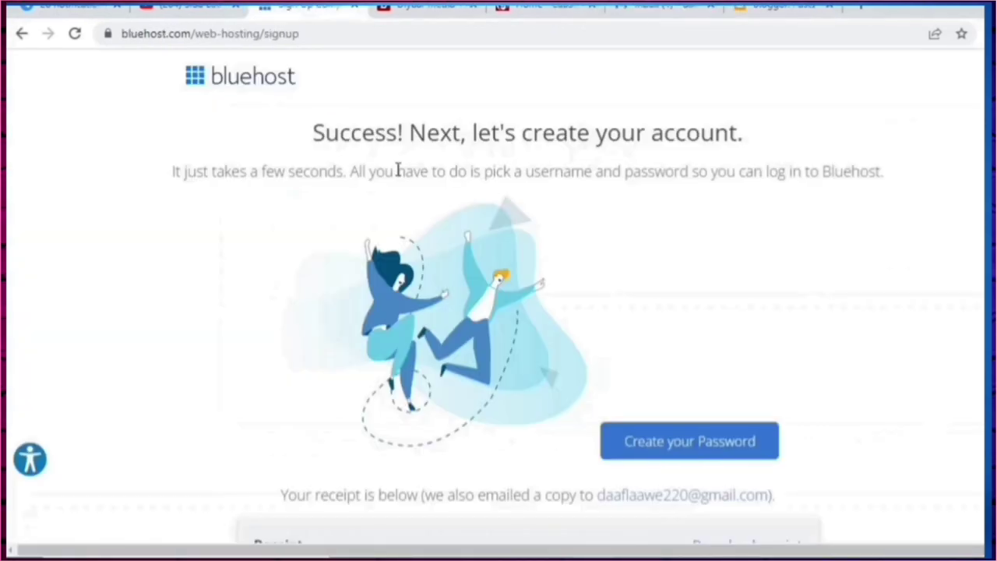
pyautogui.scroll(-5, 401, 187)
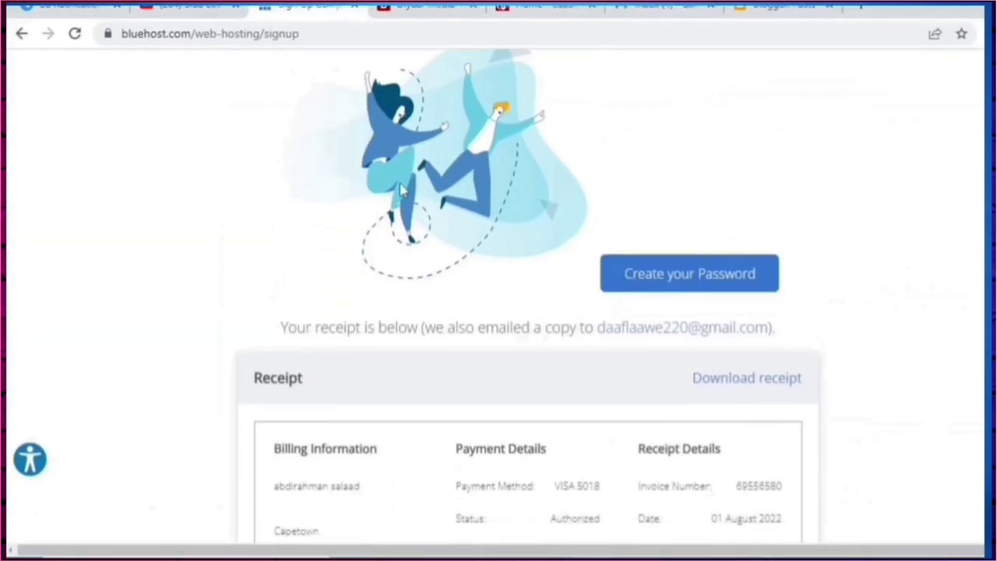
pyautogui.scroll(-2, 413, 227)
pyautogui.scroll(5, 413, 234)
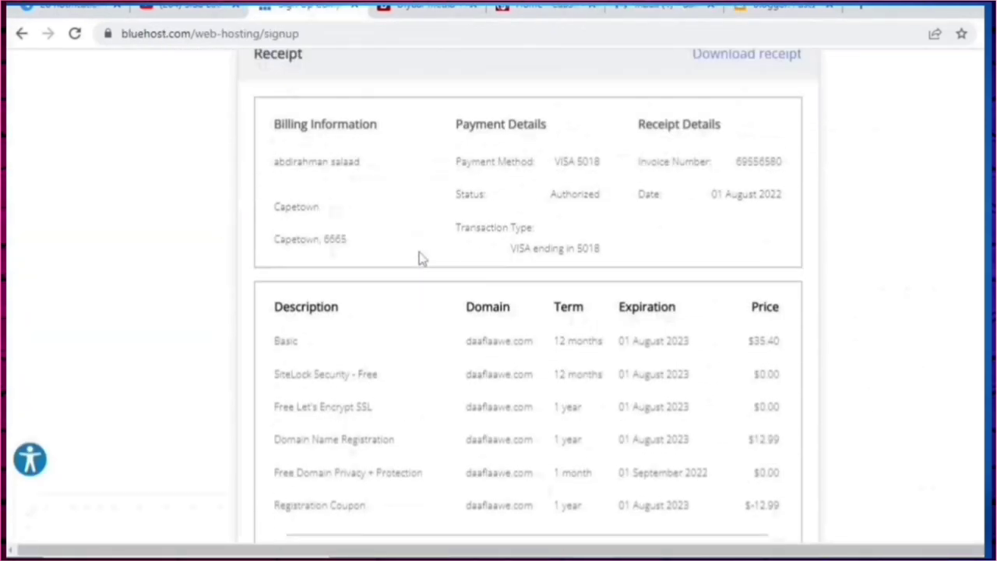
pyautogui.scroll(1, 414, 265)
pyautogui.scroll(-5, 412, 269)
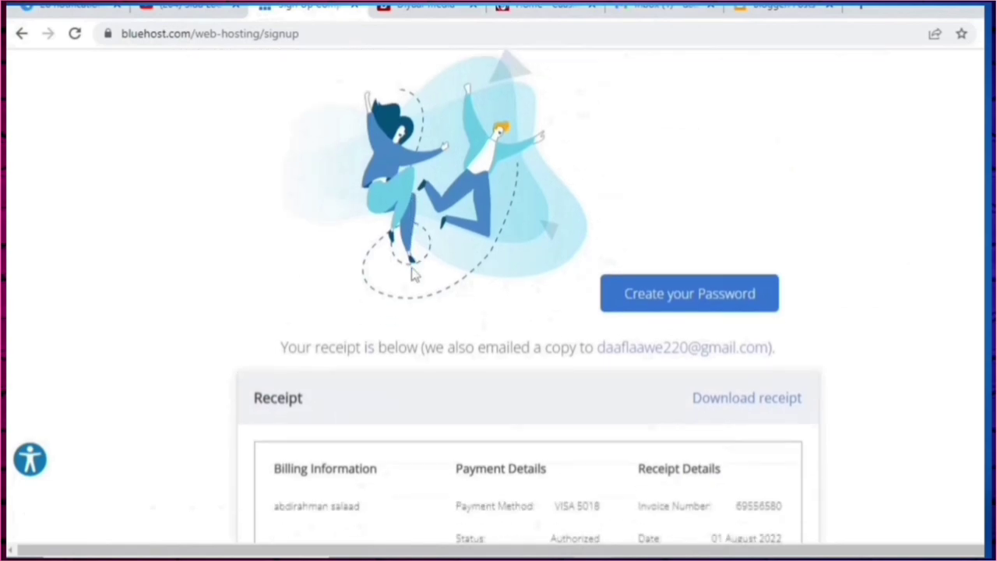
pyautogui.scroll(-3, 411, 272)
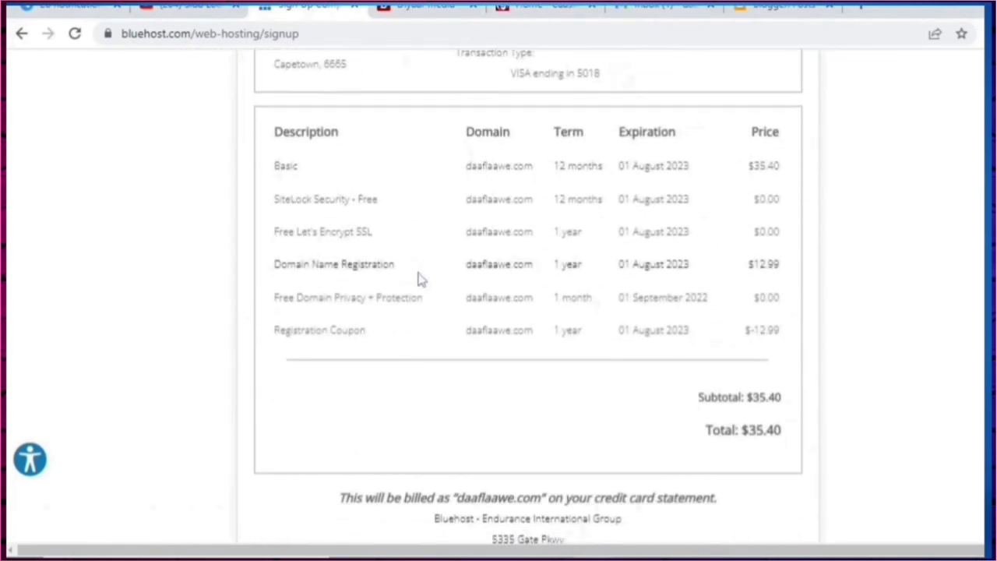
# Highlight the receipt's $35.40 total and switch to the email inbox.
pyautogui.moveTo(706, 429)
pyautogui.mouseDown()
pyautogui.moveTo(768, 428)
pyautogui.moveTo(790, 416)
pyautogui.moveTo(713, 437)
pyautogui.mouseUp()
pyautogui.click(713, 438)
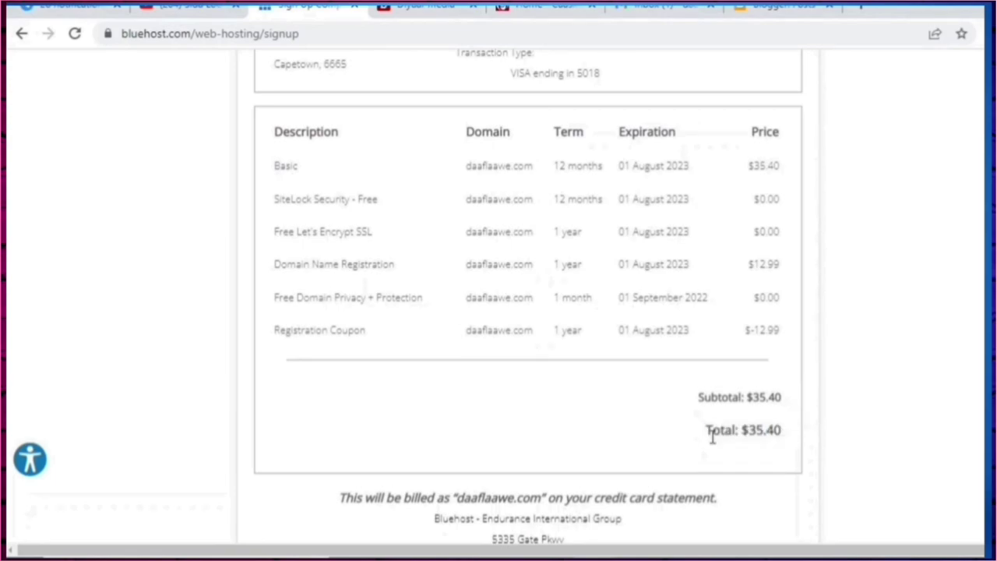
pyautogui.tripleClick(713, 434)
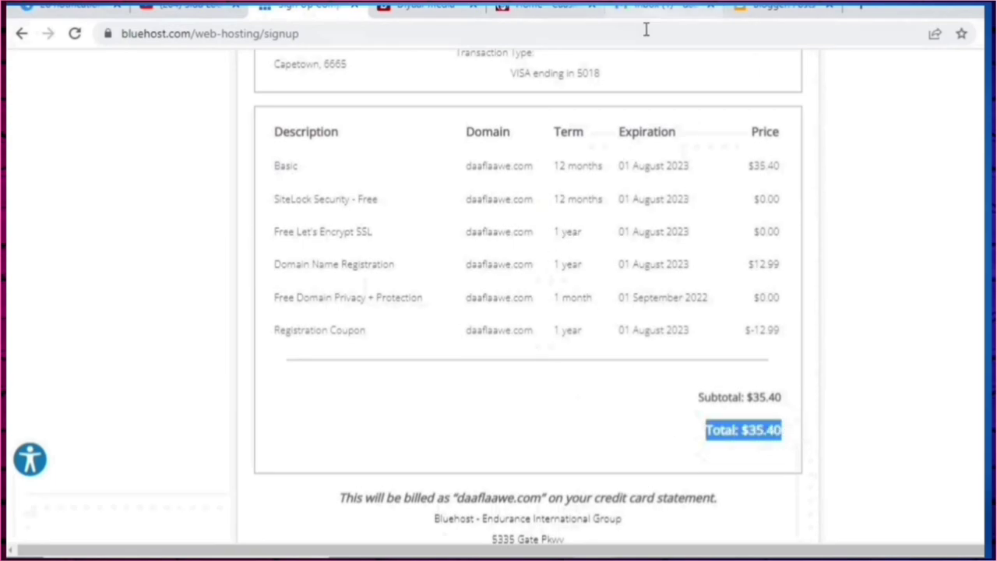
pyautogui.click(659, 7)
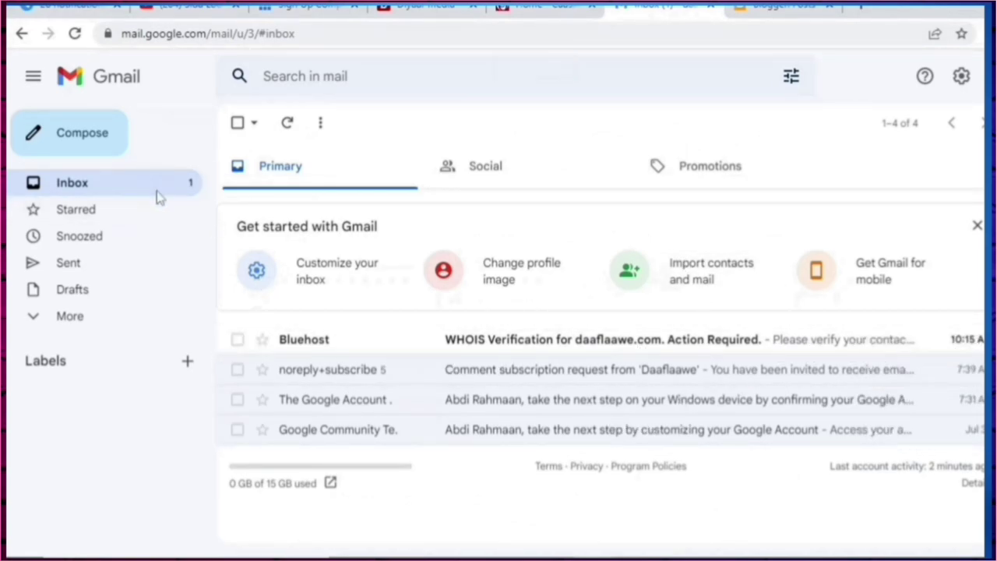
# Look over the Bluehost order table, then return to the email inbox.
pyautogui.click(301, 9)
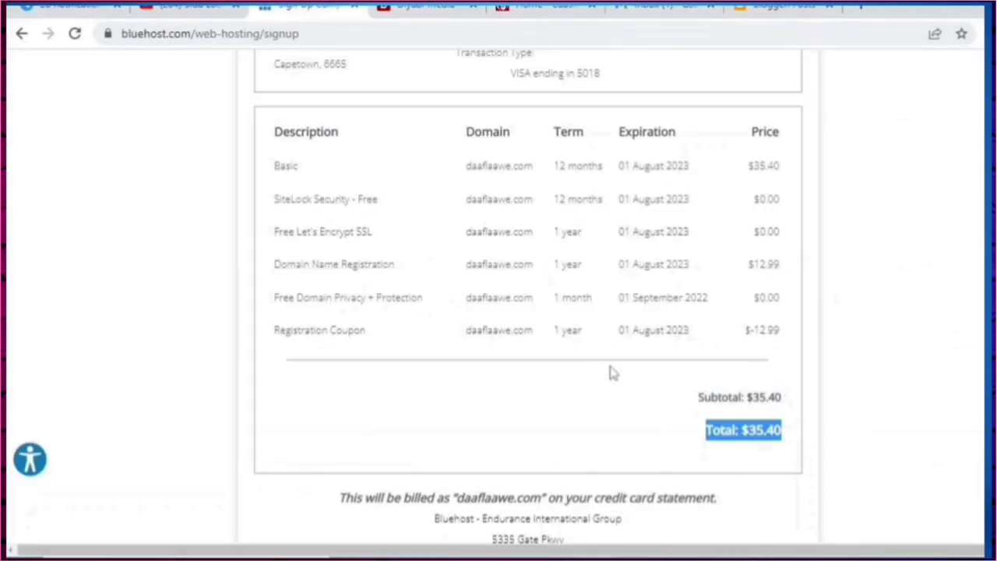
pyautogui.moveTo(793, 337); pyautogui.dragTo(263, 215)
pyautogui.click(383, 228)
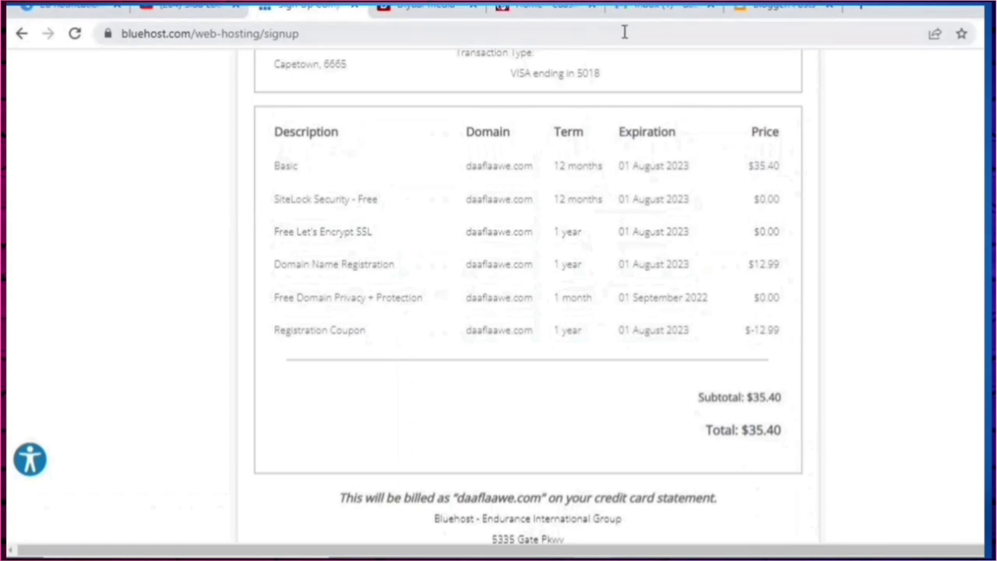
pyautogui.click(652, 9)
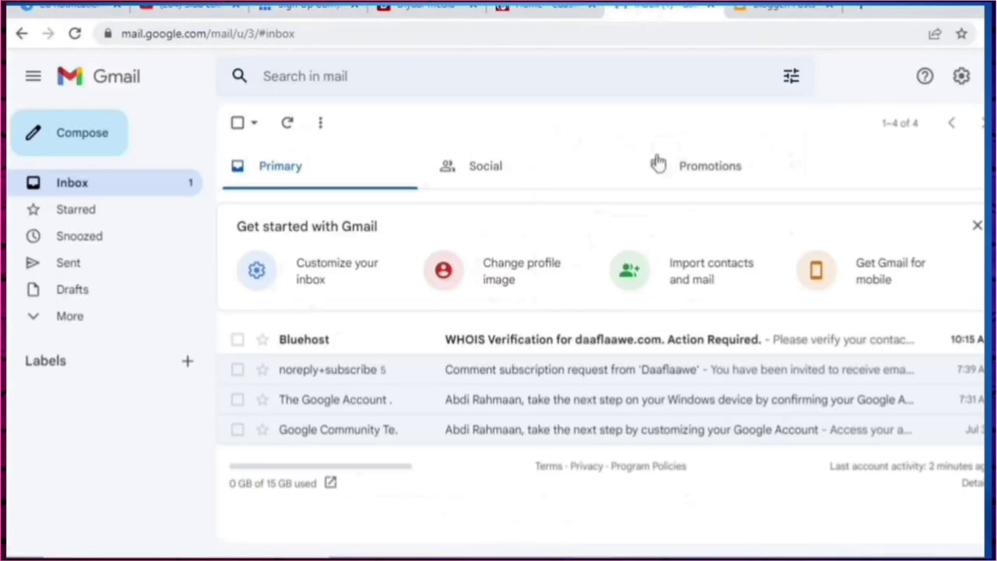
# Open Bluehost's WHOIS Verification email and verify the contact email for daaflaawe.com.
pyautogui.click(134, 189)
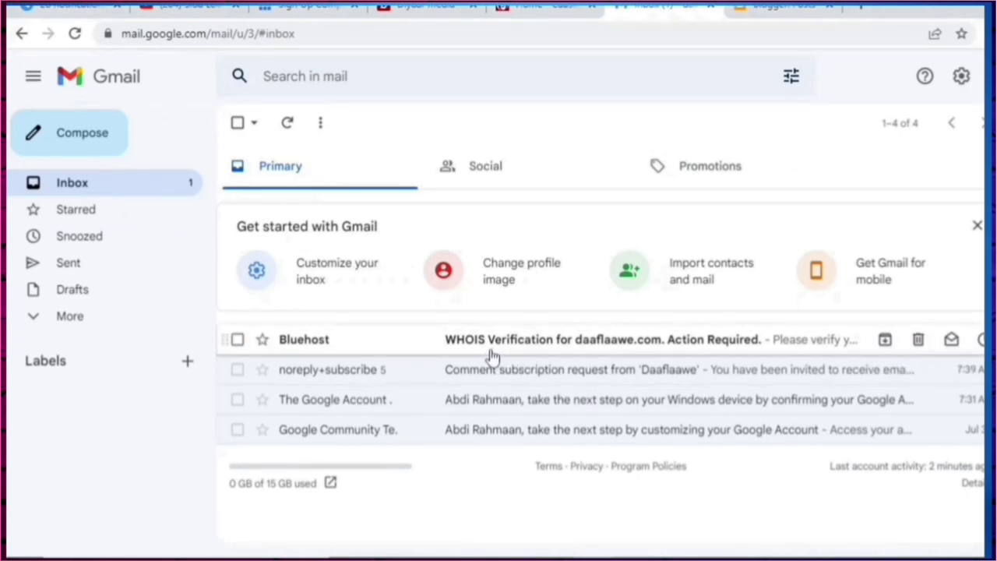
pyautogui.click(503, 341)
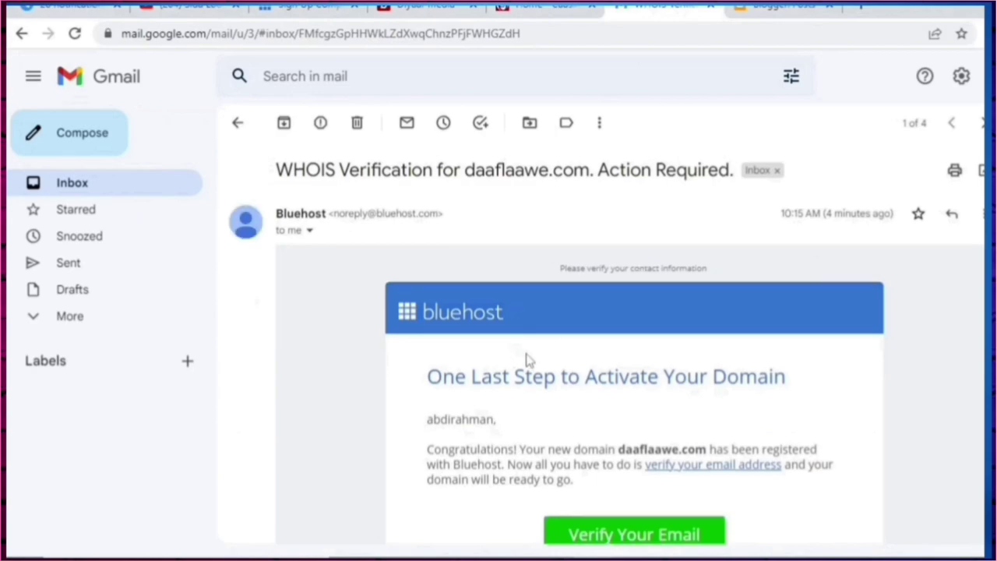
pyautogui.scroll(-3, 526, 359)
pyautogui.click(588, 293)
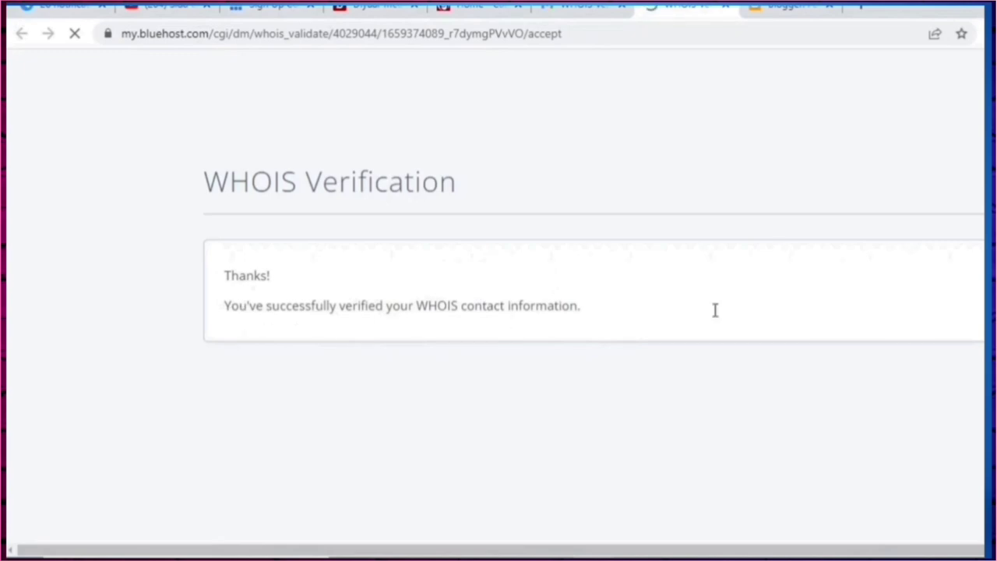
pyautogui.moveTo(592, 292); pyautogui.dragTo(627, 296)
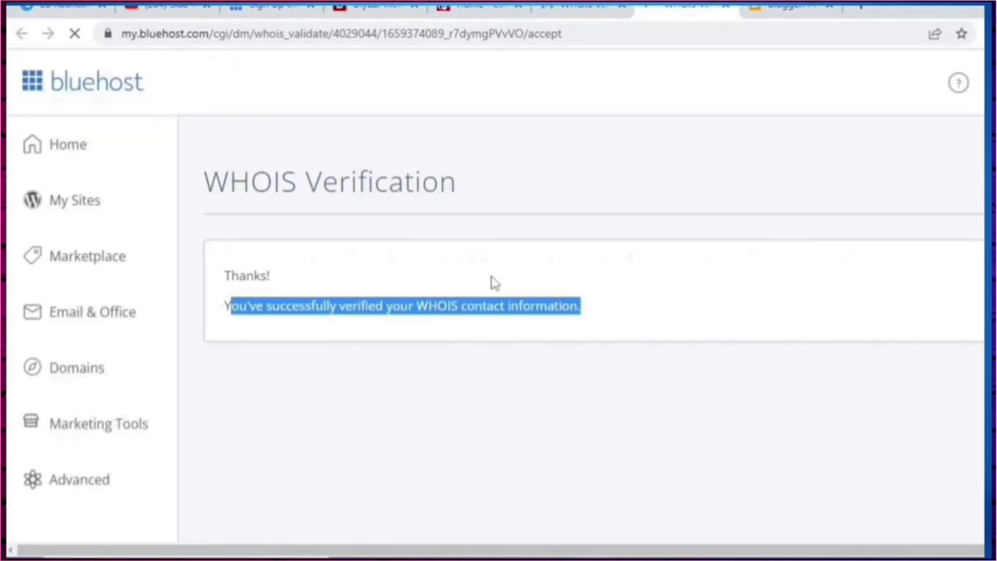
pyautogui.click(296, 9)
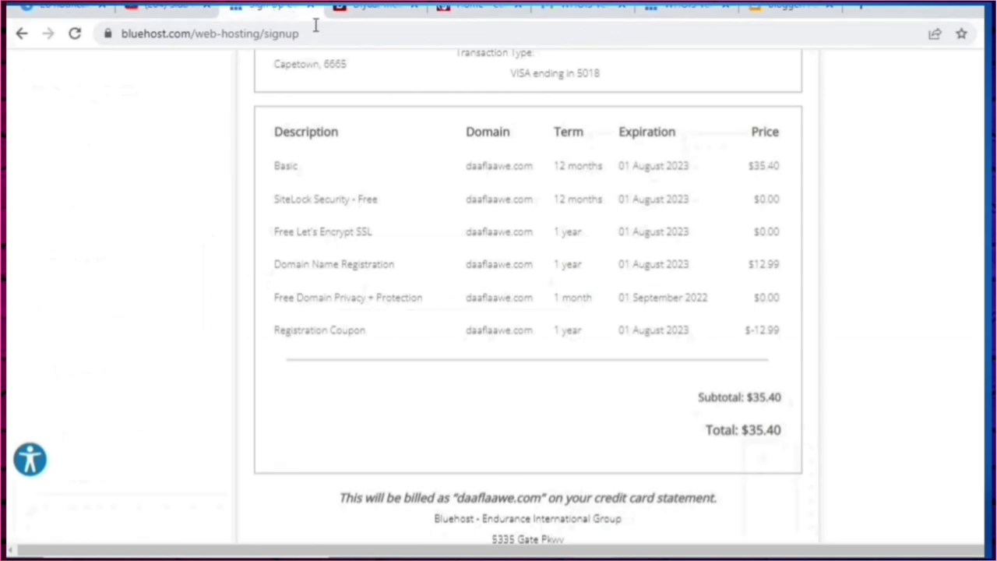
pyautogui.scroll(8, 552, 179)
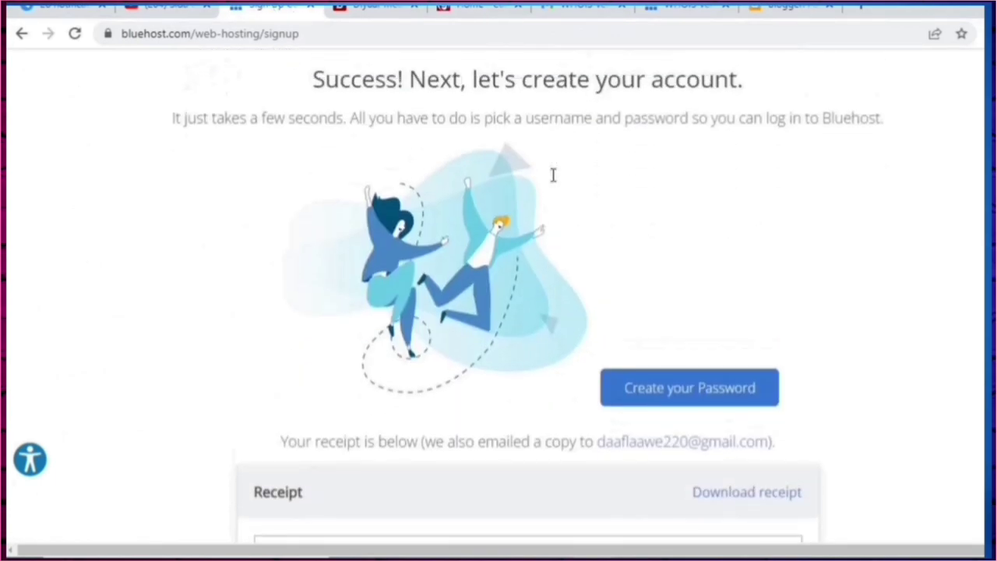
pyautogui.scroll(1, 552, 175)
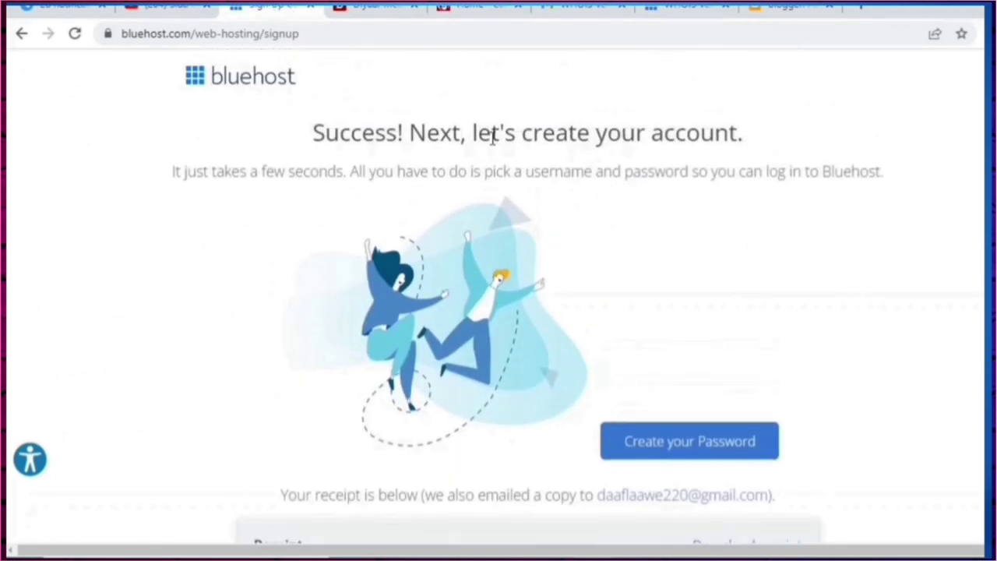
pyautogui.click(182, 7)
pyautogui.click(170, 414)
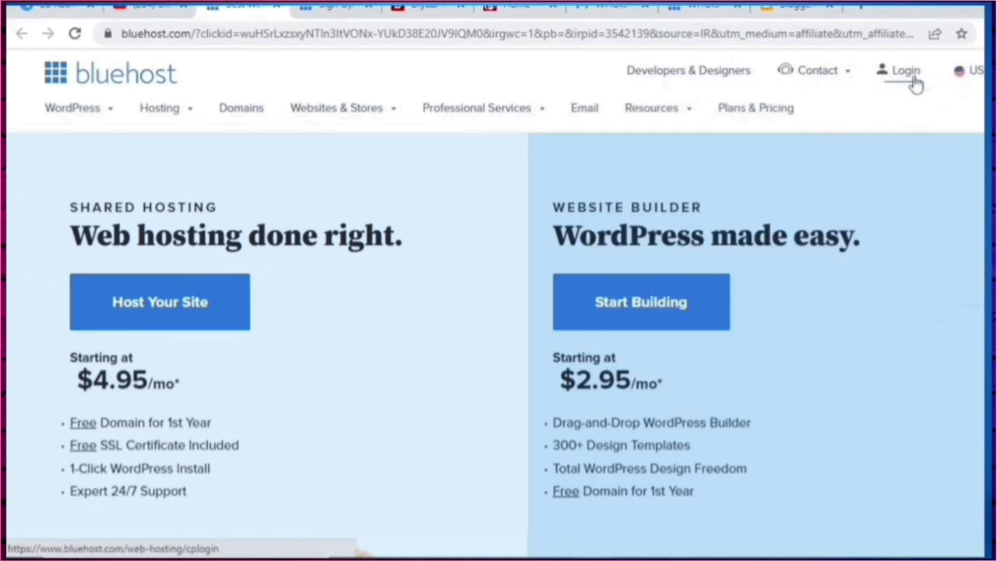
pyautogui.click(905, 72)
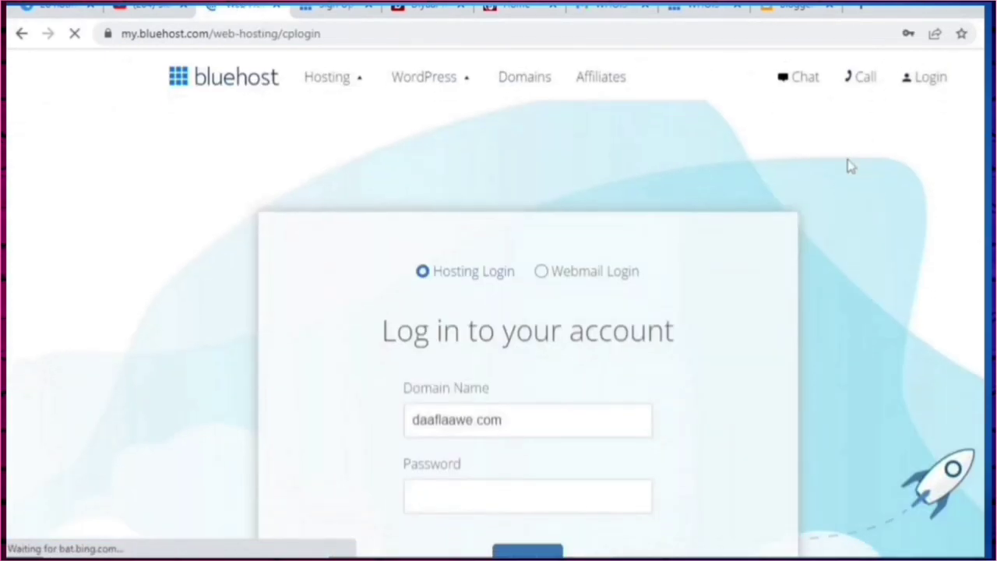
pyautogui.scroll(-3, 851, 166)
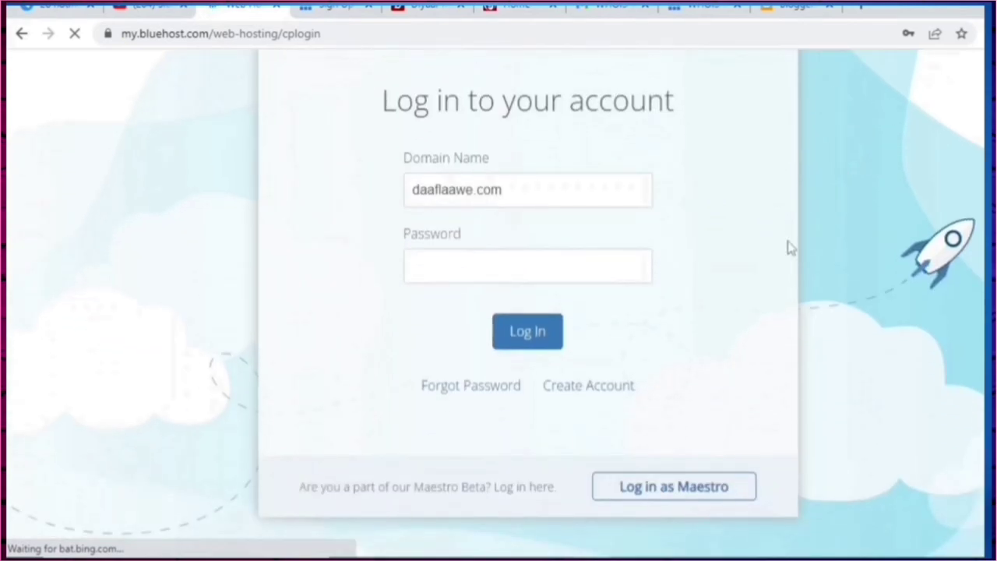
# Copy the domain name daaflaawe.com and start a forgotten-password reset.
pyautogui.click(507, 189)
pyautogui.moveTo(508, 189); pyautogui.dragTo(409, 199)
pyautogui.rightClick(437, 190)
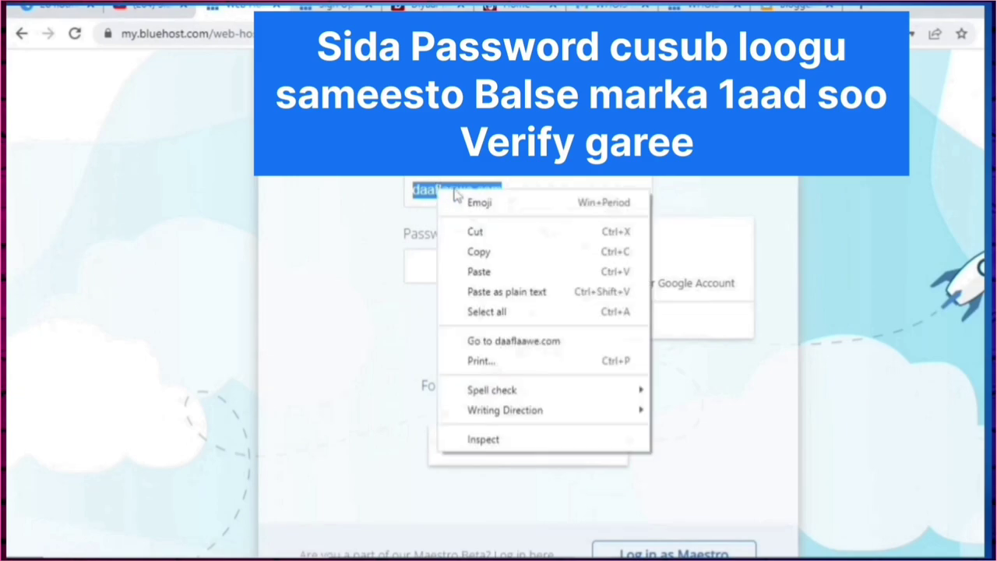
pyautogui.click(479, 252)
pyautogui.click(470, 360)
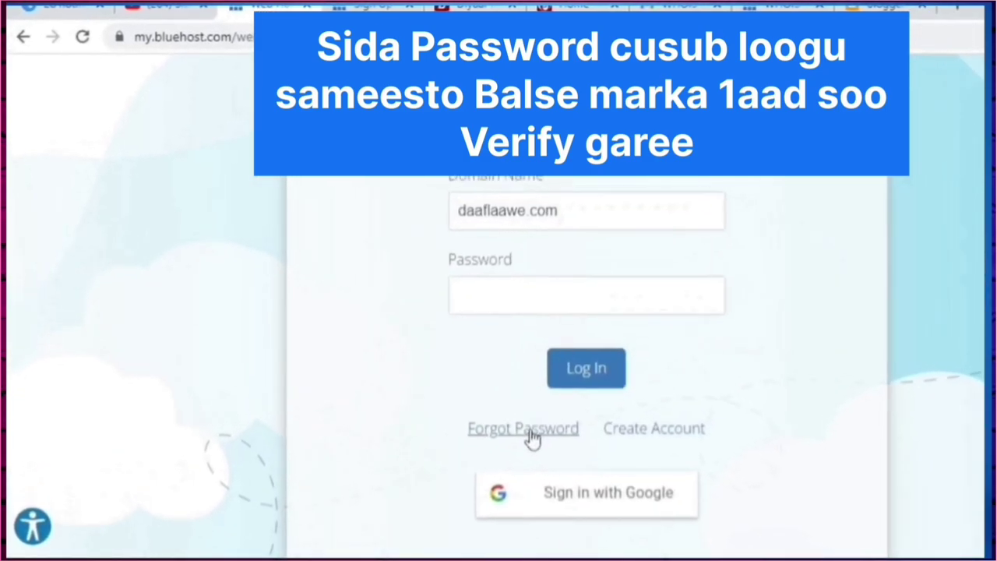
pyautogui.click(477, 388)
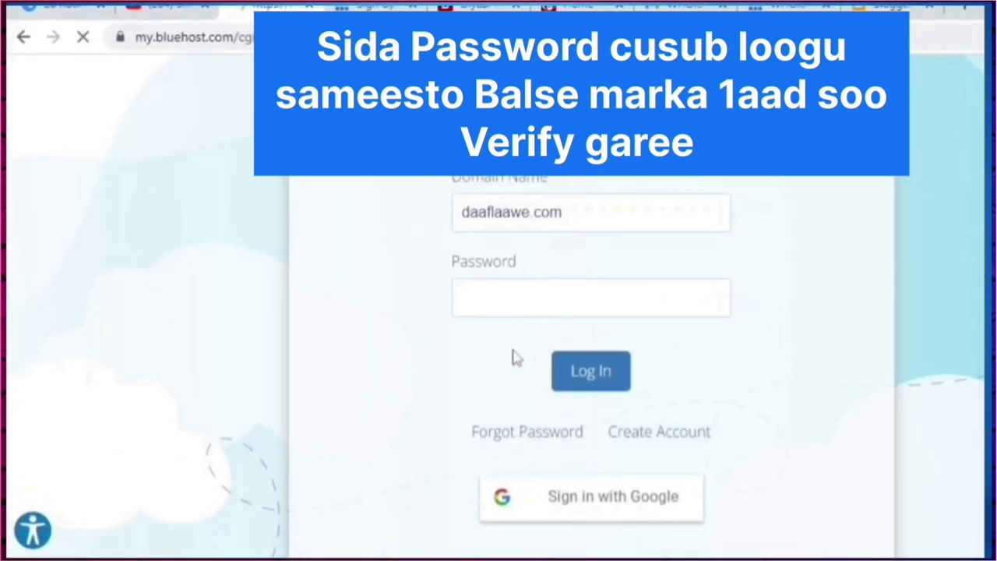
# Submit daaflaawe.com on Bluehost's password reset form, then check Gmail for the reset email.
pyautogui.scroll(-3, 537, 386)
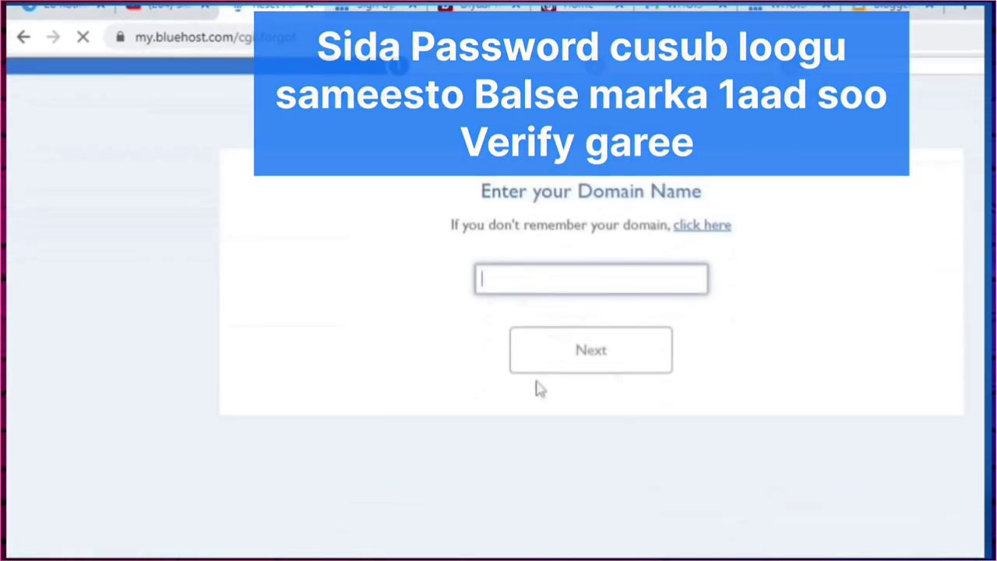
pyautogui.rightClick(530, 284)
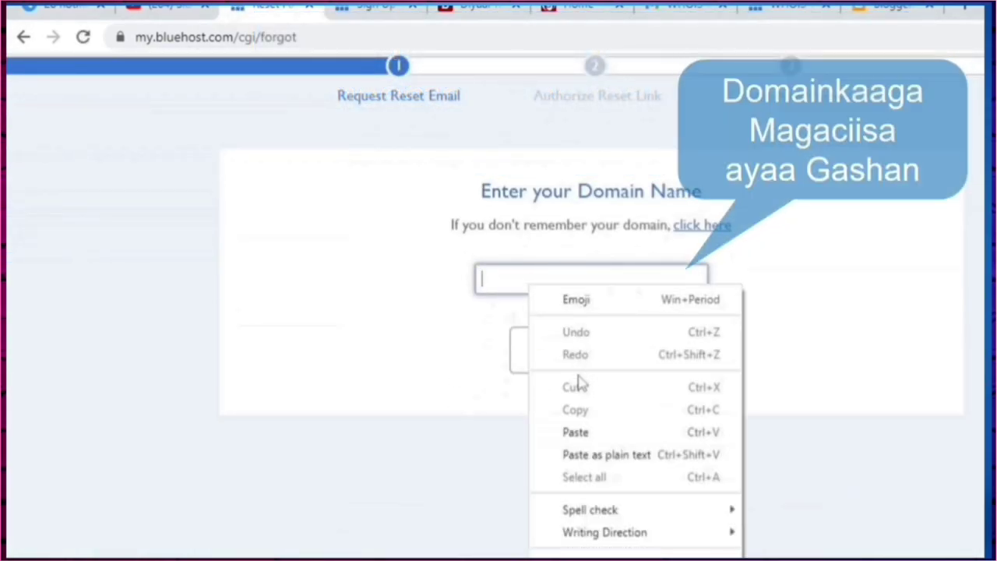
pyautogui.click(576, 432)
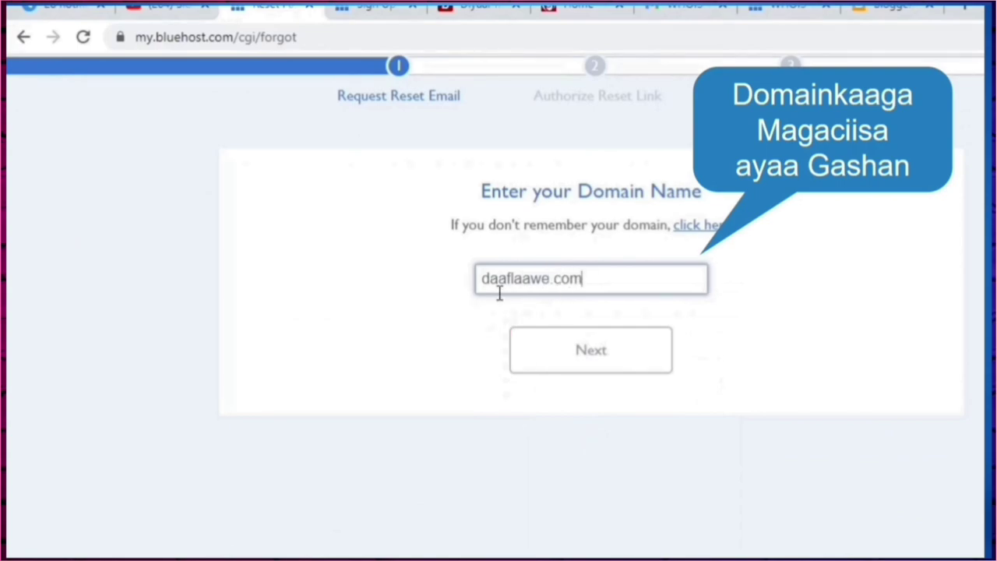
pyautogui.click(597, 362)
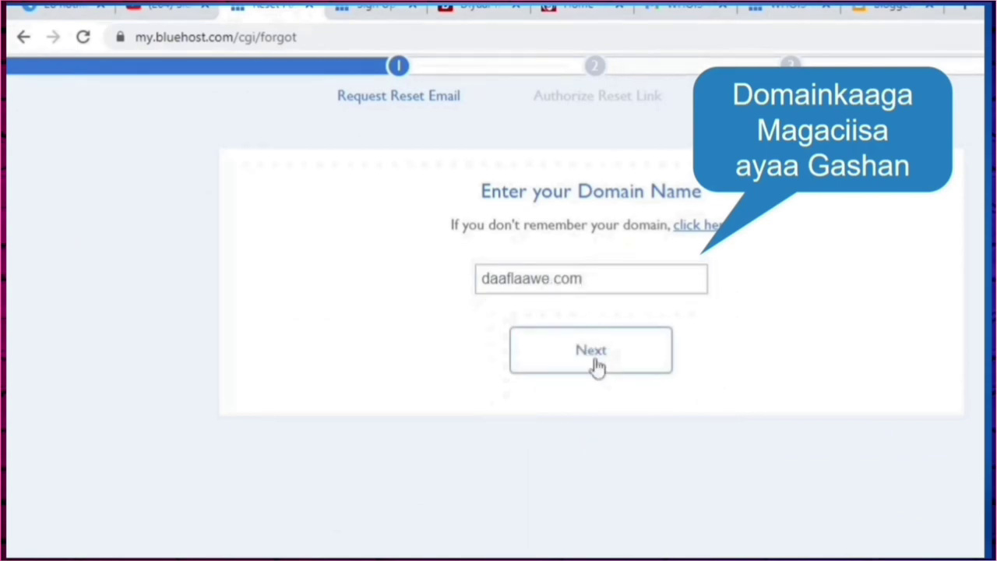
pyautogui.click(592, 349)
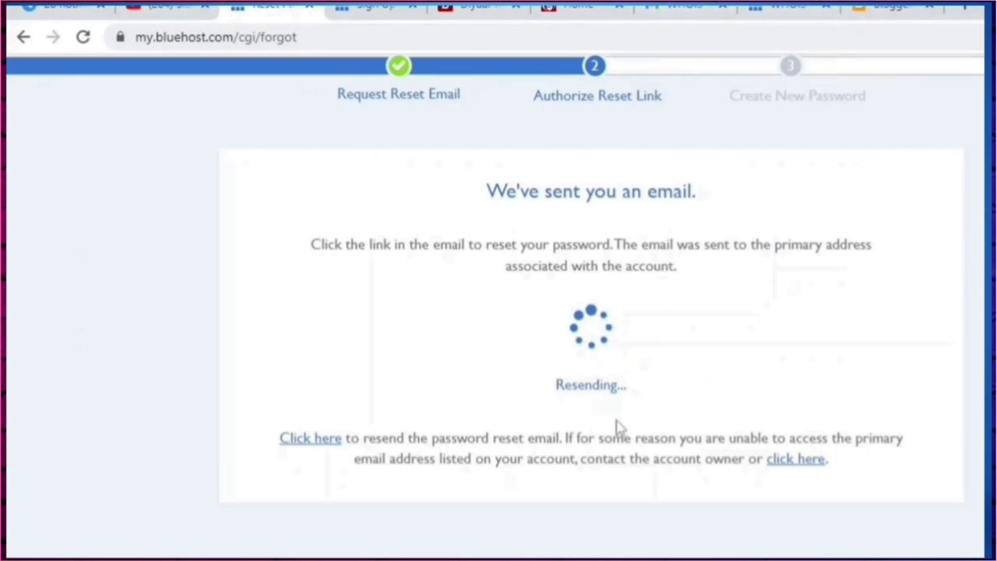
pyautogui.click(685, 8)
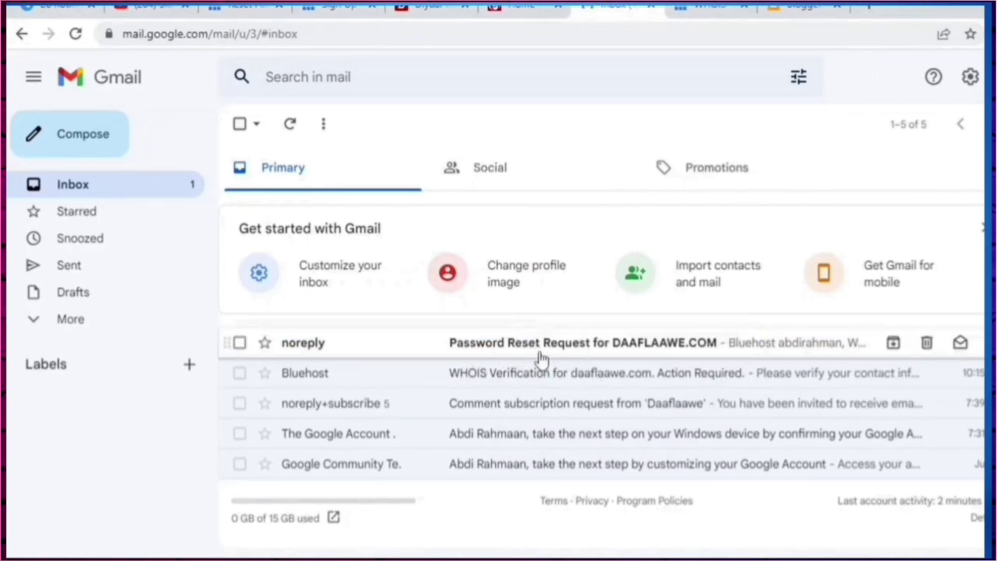
# Open the 'Password Reset Request for DAAFLAAWE.COM' email and follow its Reset Password link.
pyautogui.click(538, 355)
pyautogui.scroll(-3, 543, 358)
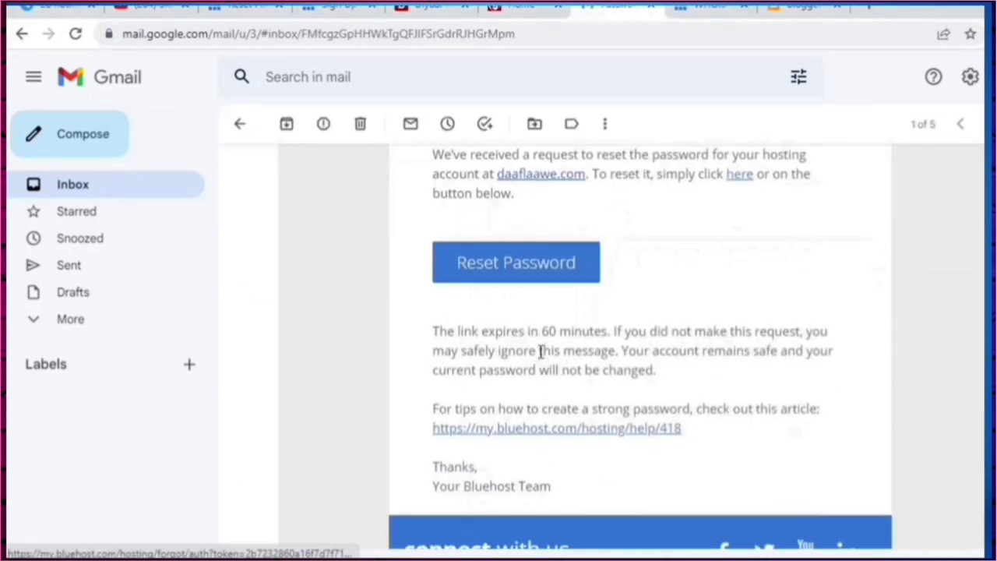
pyautogui.scroll(2, 543, 358)
pyautogui.scroll(-1, 543, 357)
pyautogui.scroll(-1, 541, 354)
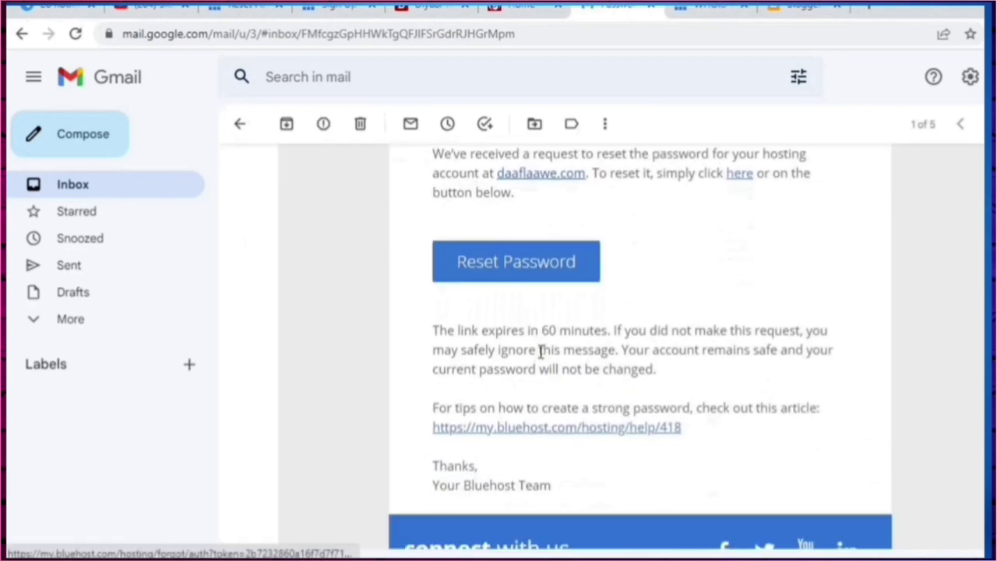
pyautogui.scroll(1, 540, 354)
pyautogui.click(518, 351)
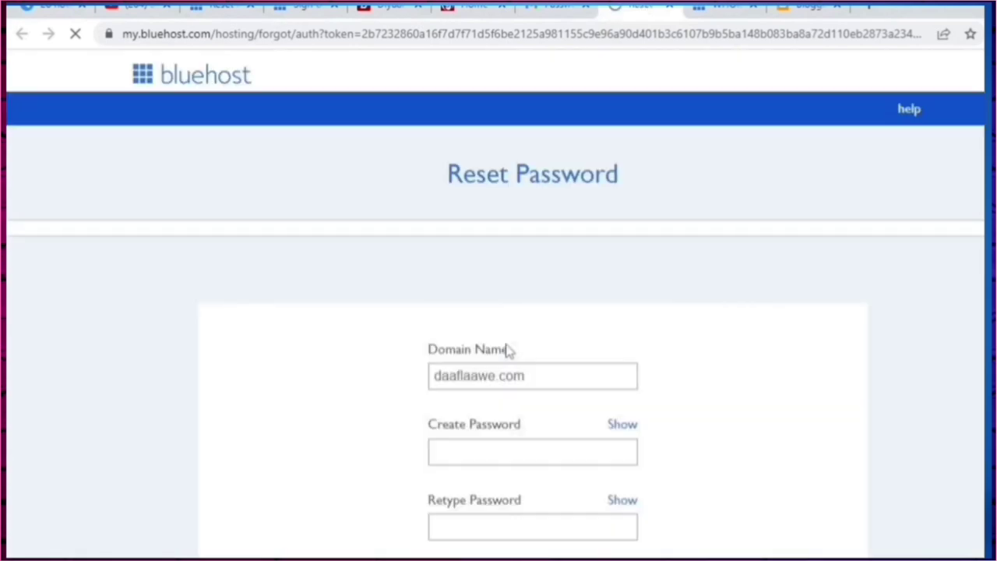
# Enter a new account password in the New Password field, with characters shown.
pyautogui.scroll(-2, 524, 349)
pyautogui.scroll(-1, 527, 347)
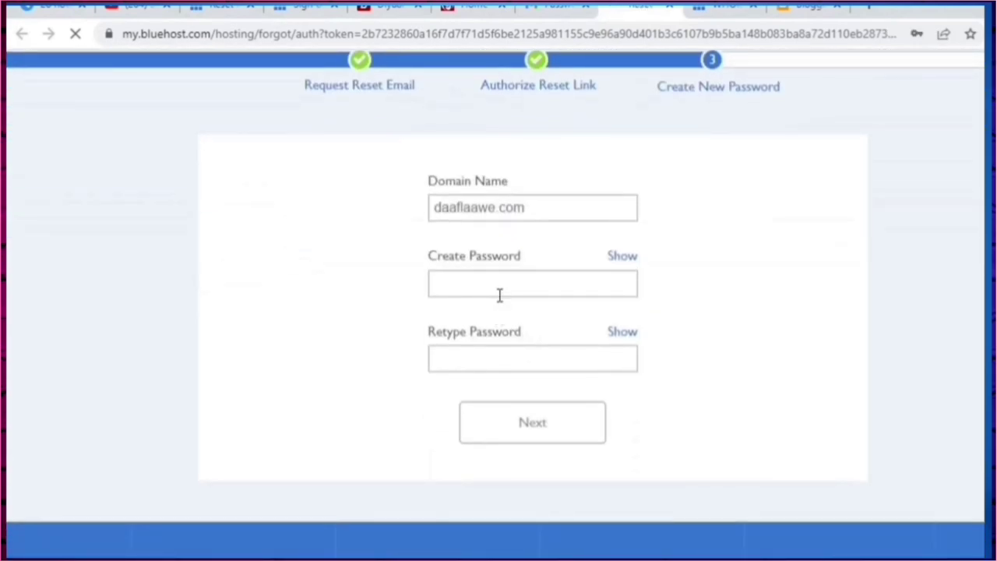
pyautogui.click(499, 294)
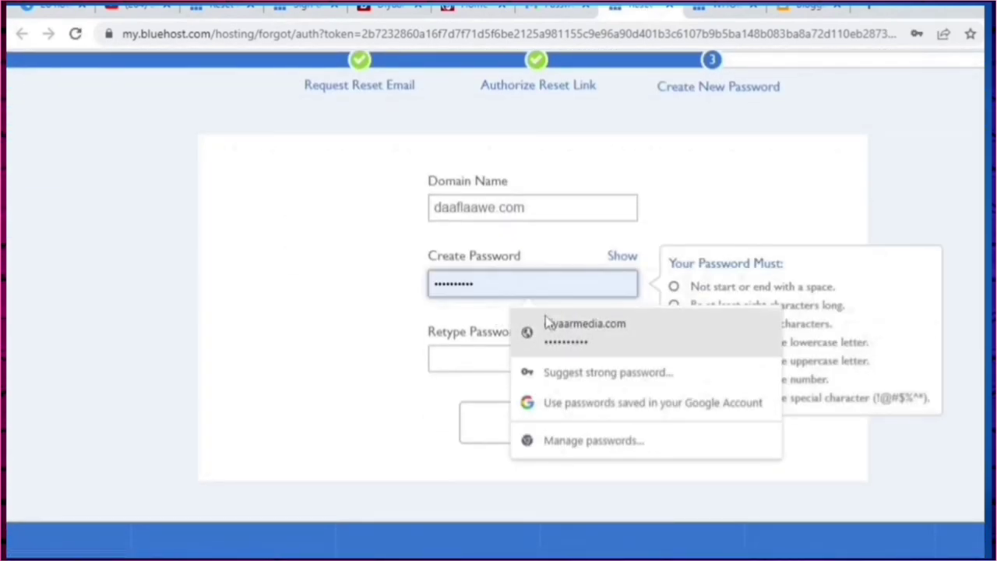
pyautogui.write('a')
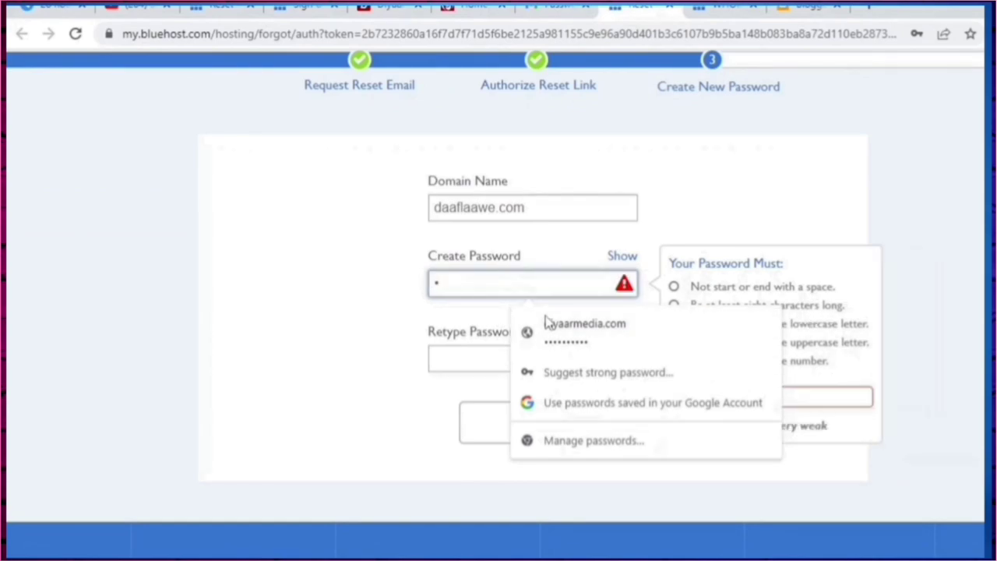
pyautogui.click(620, 258)
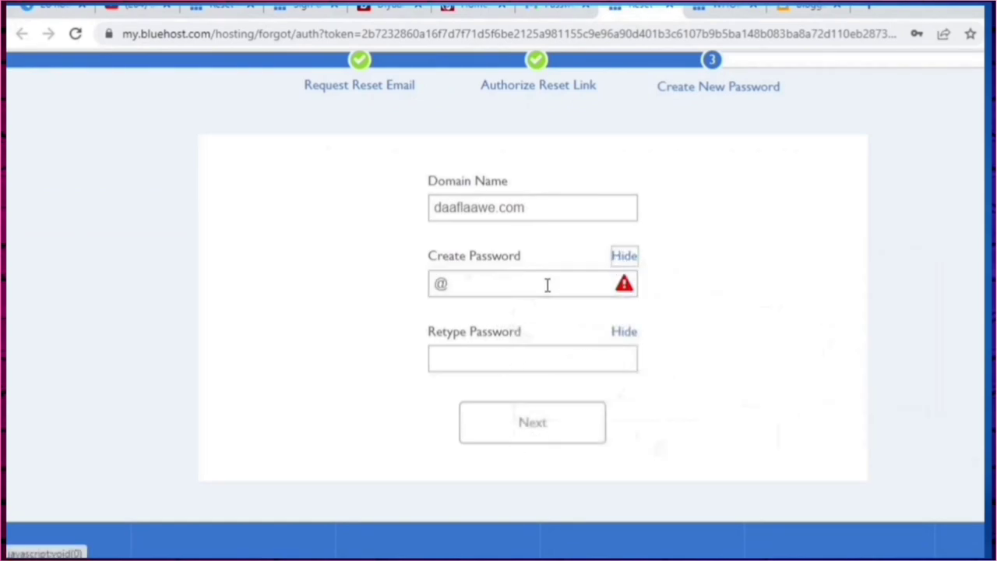
pyautogui.click(503, 284)
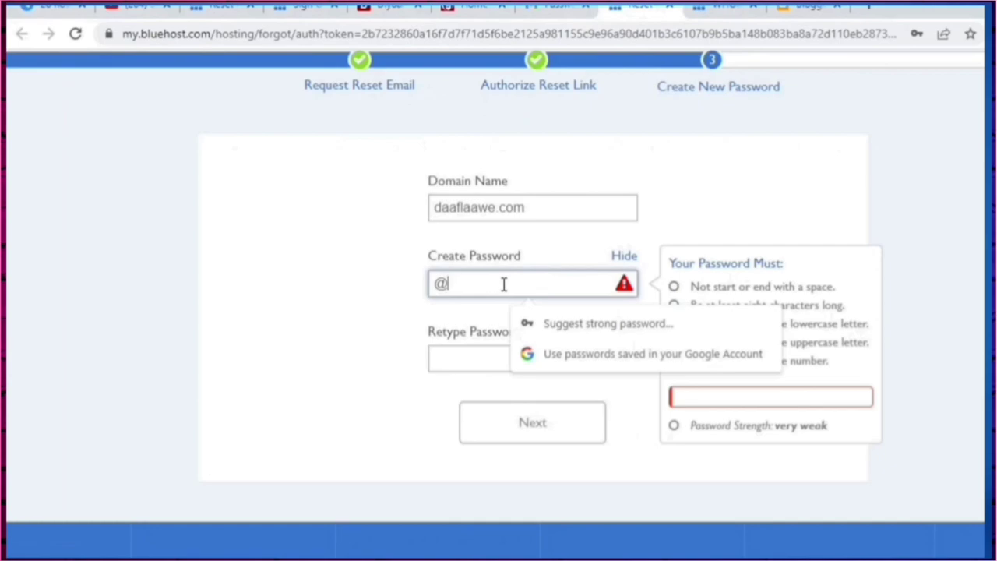
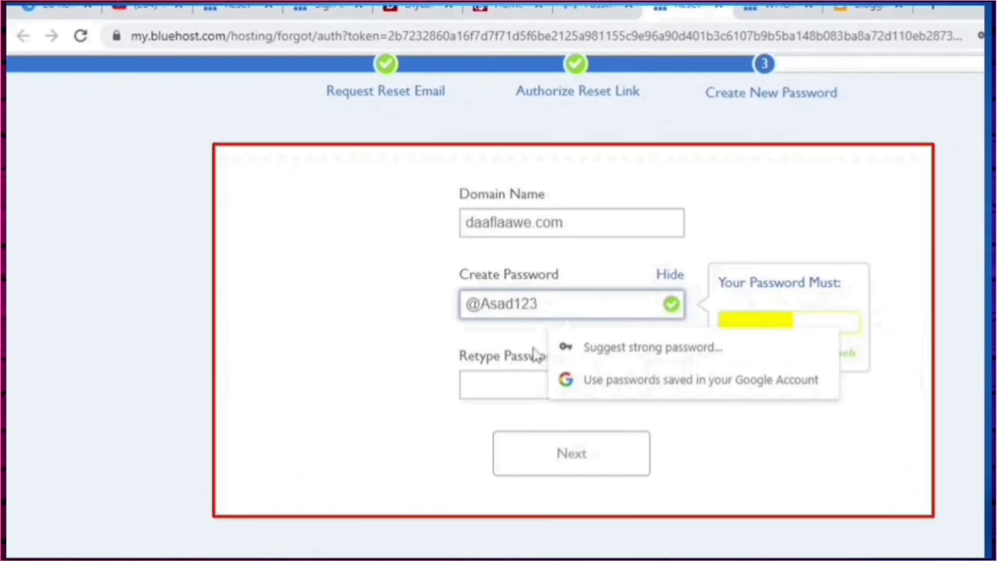
# Copy the same password into Retype Password, accept the terms, and save the new password.
pyautogui.hotkey('ctrl', 'a')
pyautogui.hotkey('ctrl', 'c')
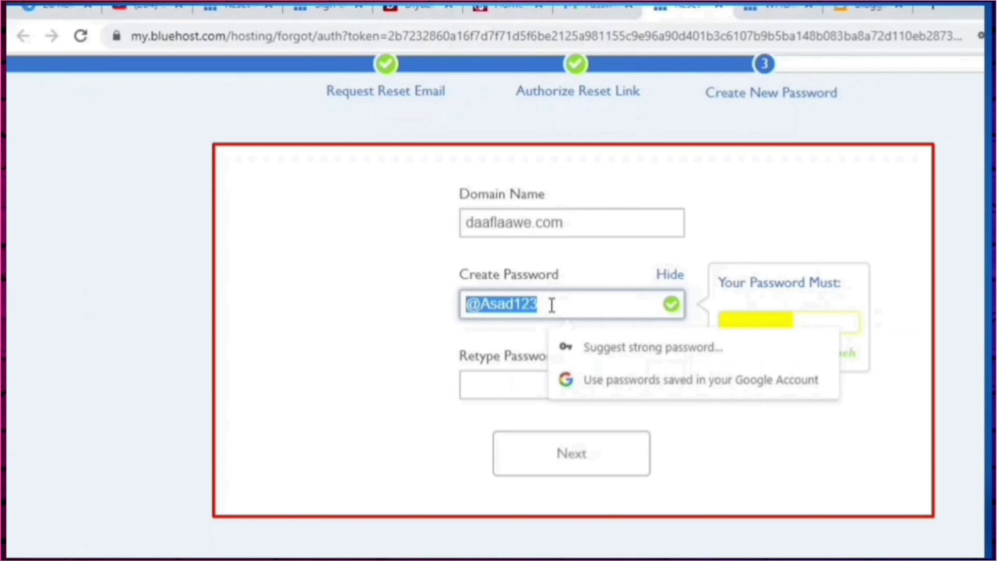
pyautogui.click(493, 386)
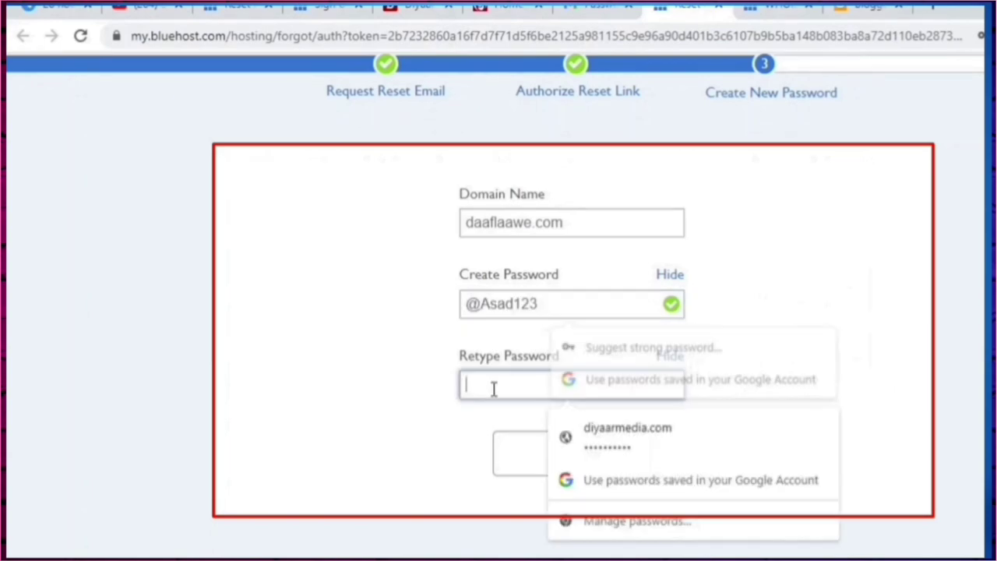
pyautogui.hotkey('ctrl', 'v')
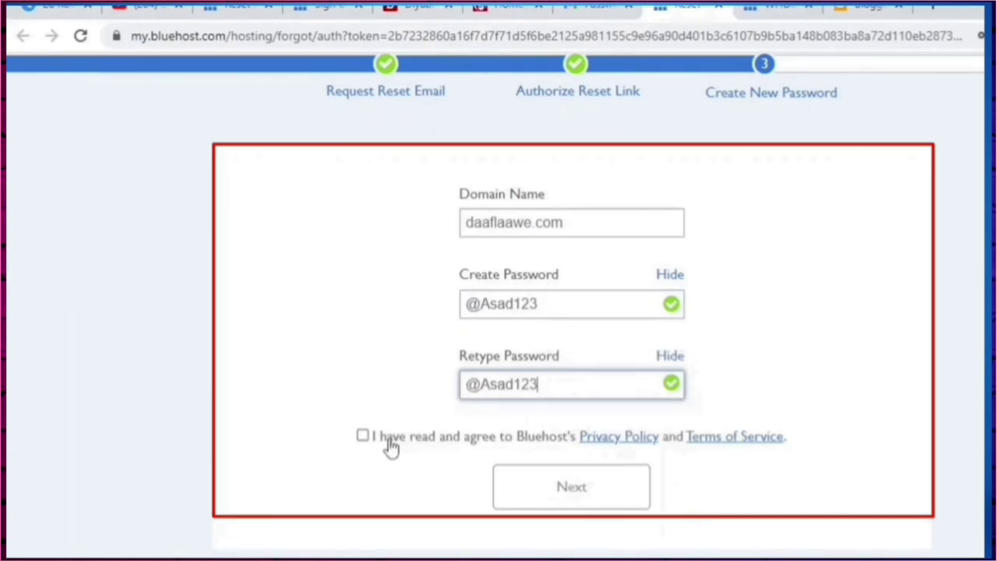
pyautogui.click(387, 445)
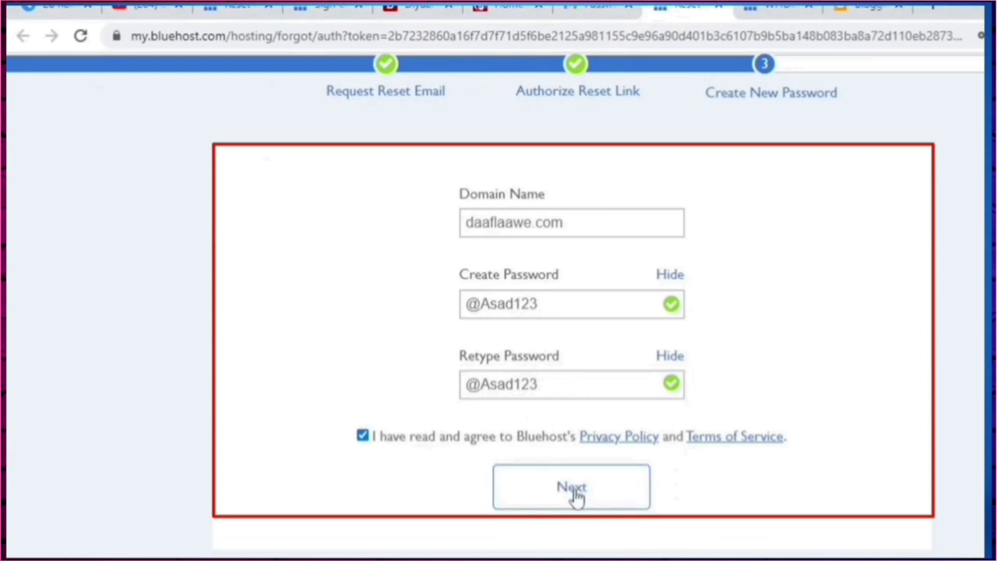
pyautogui.scroll(2, 577, 463)
pyautogui.scroll(-1, 573, 441)
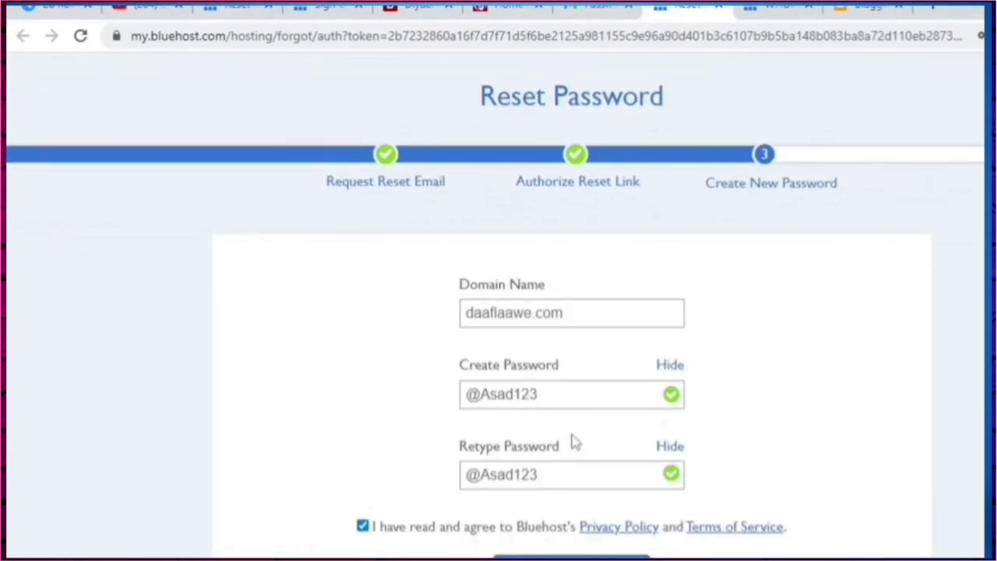
pyautogui.scroll(-1, 779, 360)
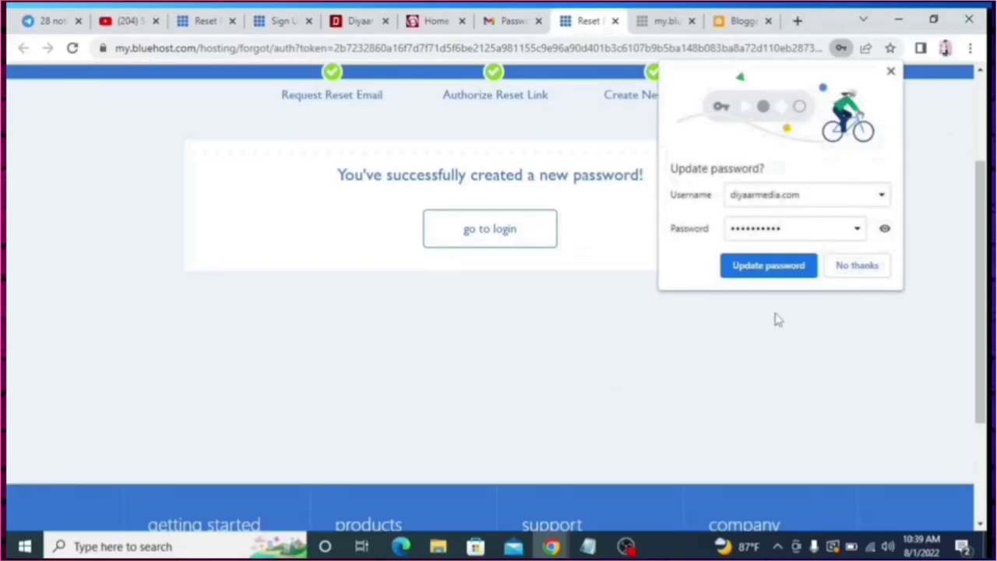
pyautogui.click(768, 269)
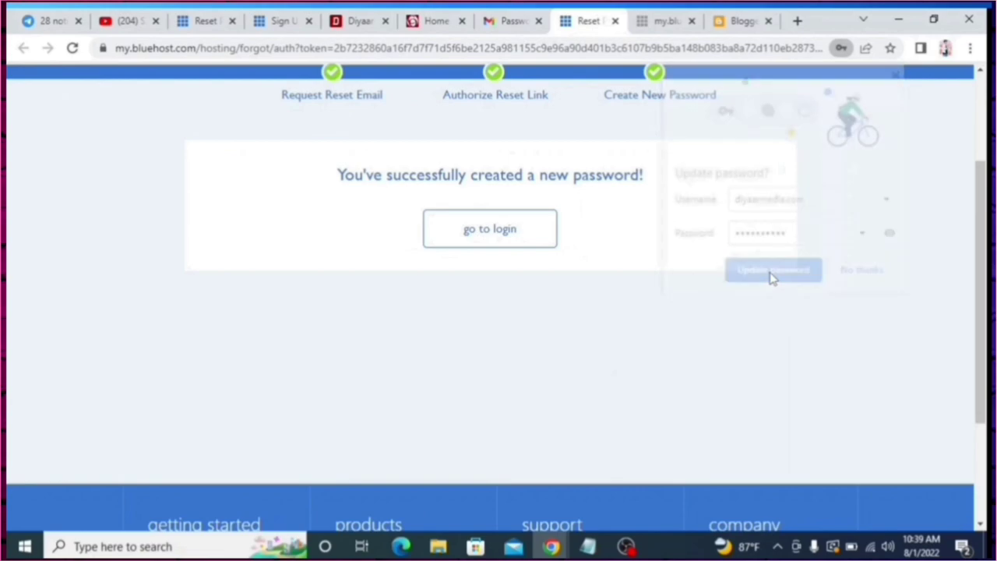
# Log in to Bluehost as daaflaawe.com using the new password.
pyautogui.click(511, 242)
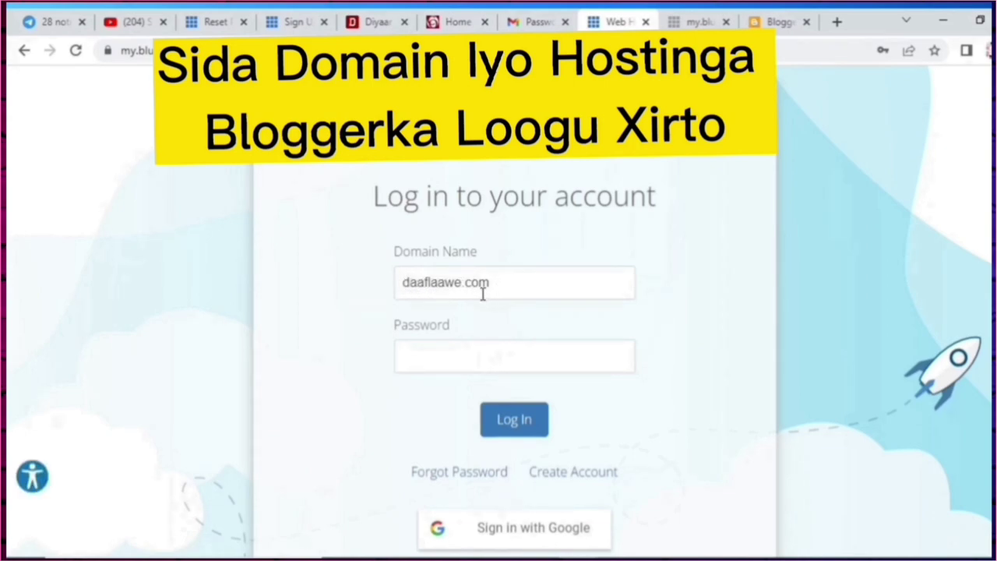
pyautogui.click(467, 357)
pyautogui.write('•••••••••••')
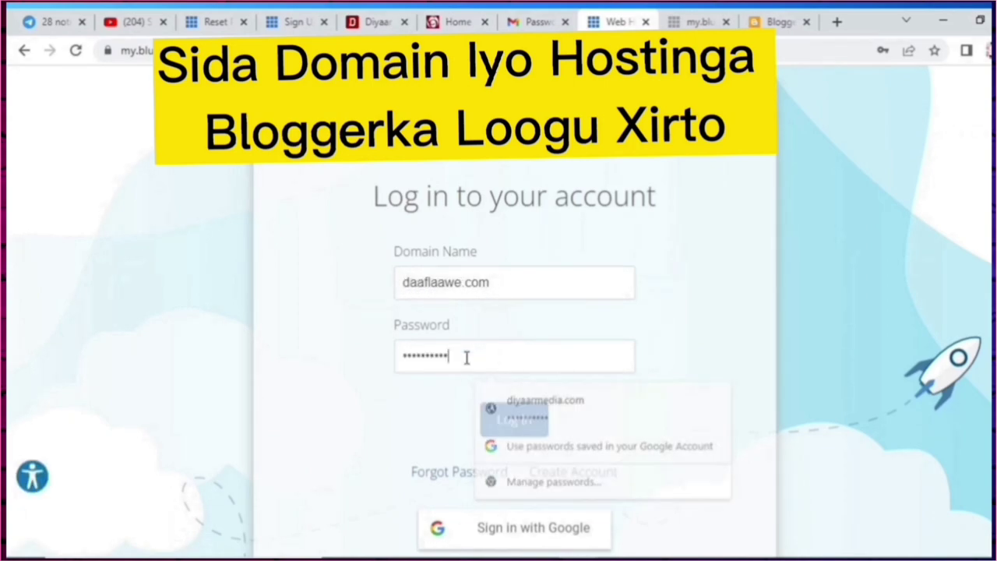
pyautogui.click(519, 428)
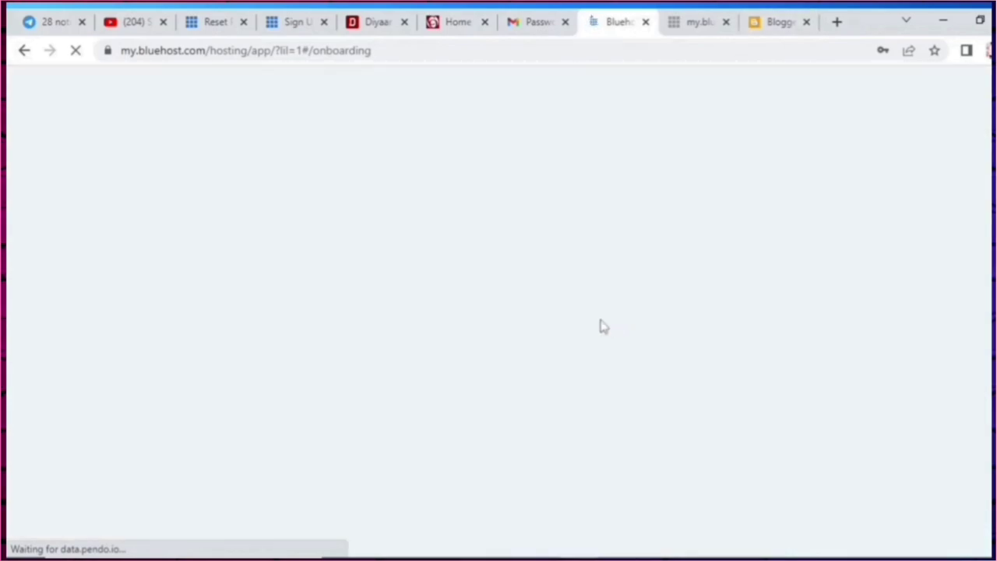
# Close the extra Bluehost tab and open the live Daaflaawe blog in a new tab.
pyautogui.click(725, 23)
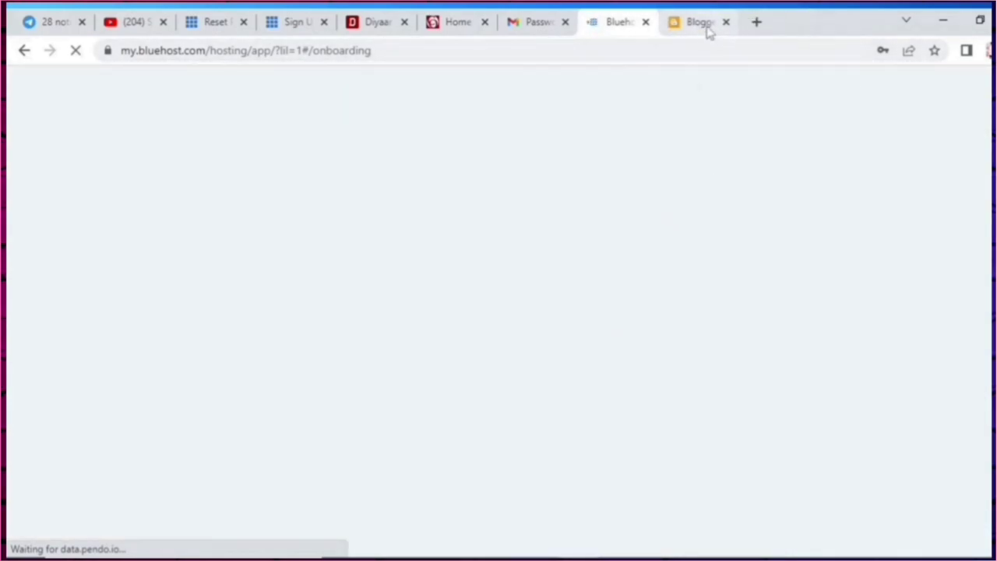
pyautogui.click(705, 26)
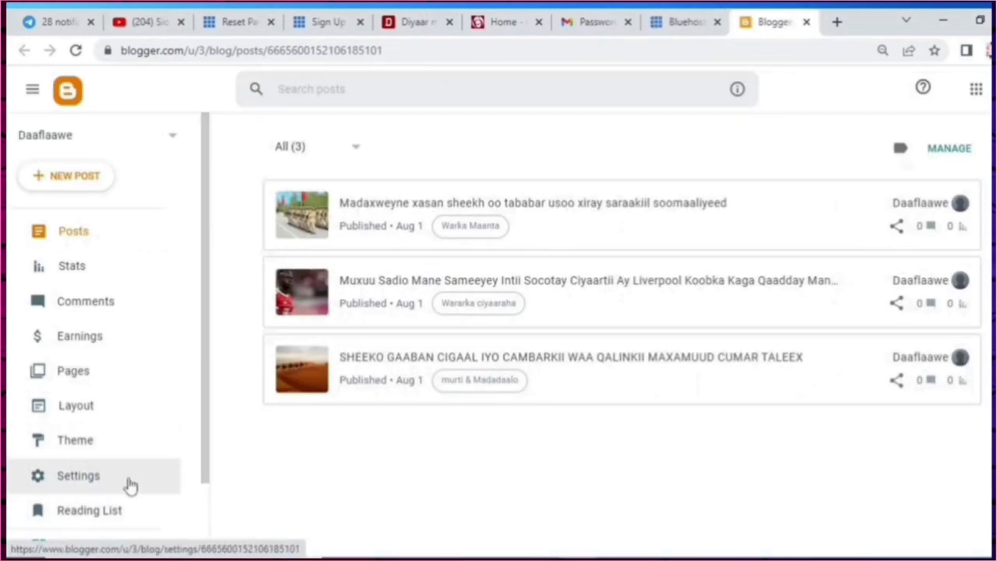
pyautogui.scroll(-2, 179, 460)
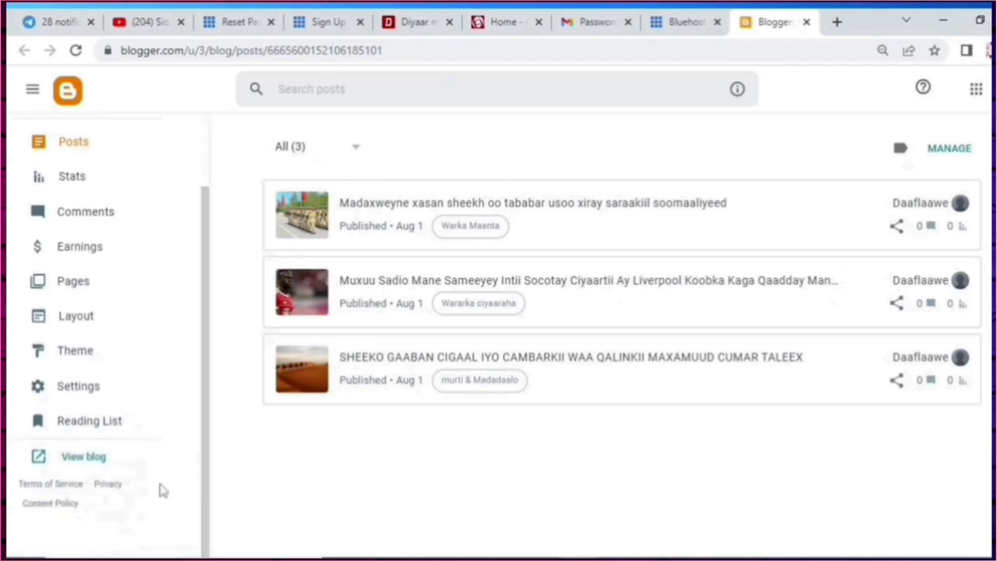
pyautogui.click(92, 464)
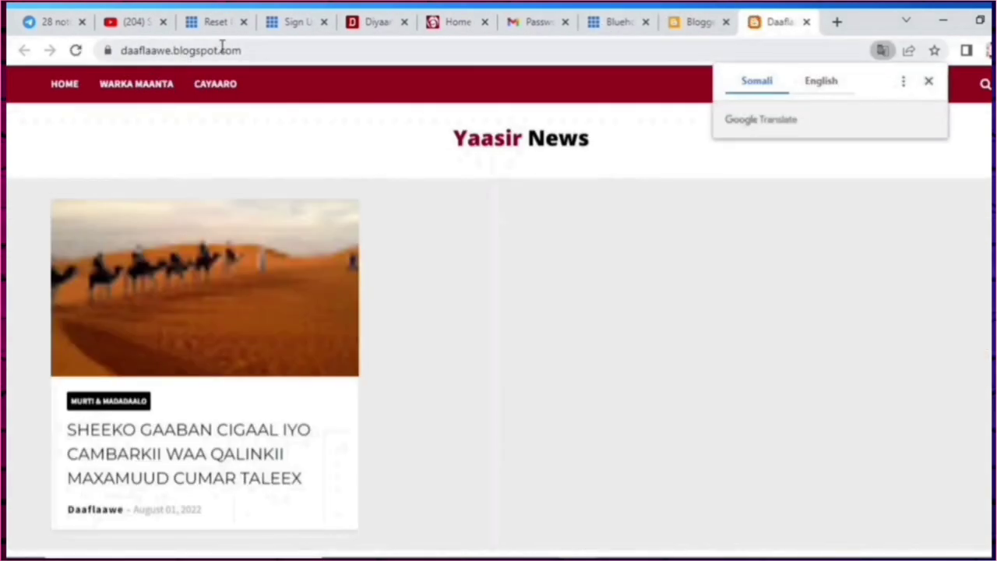
# Check the blog's web address and the other open sites, then return to Blogger's posts list.
pyautogui.click(255, 51)
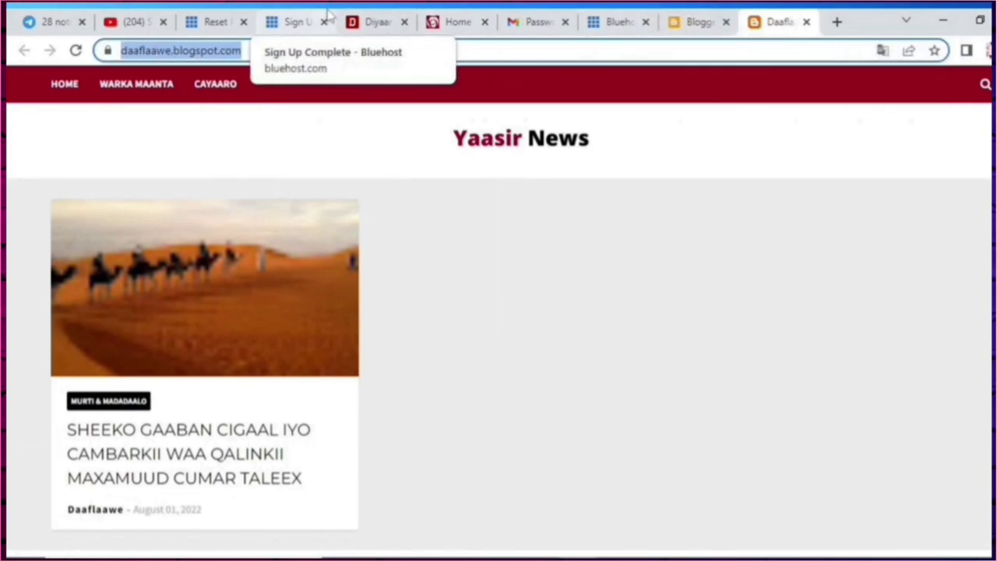
pyautogui.click(365, 20)
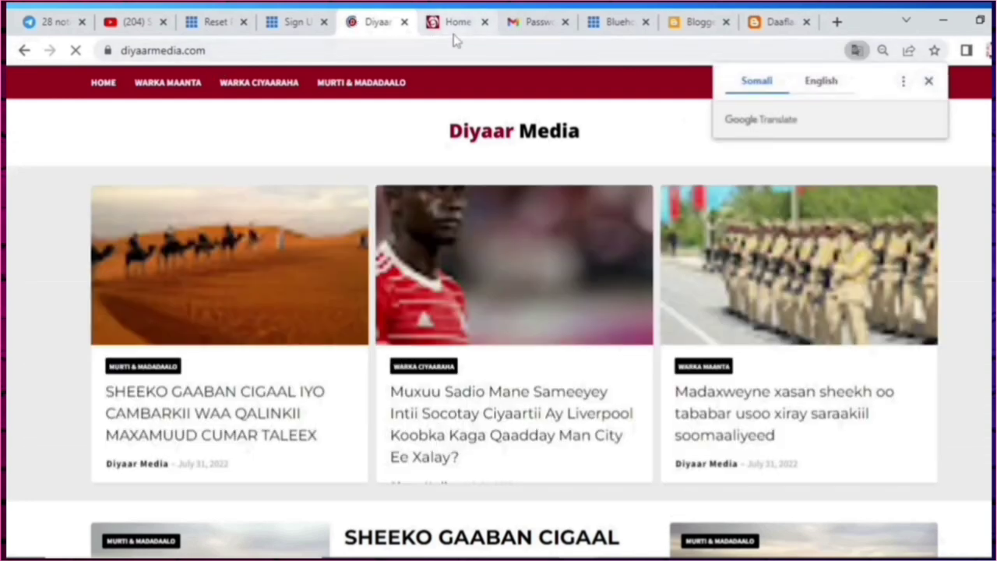
pyautogui.click(456, 23)
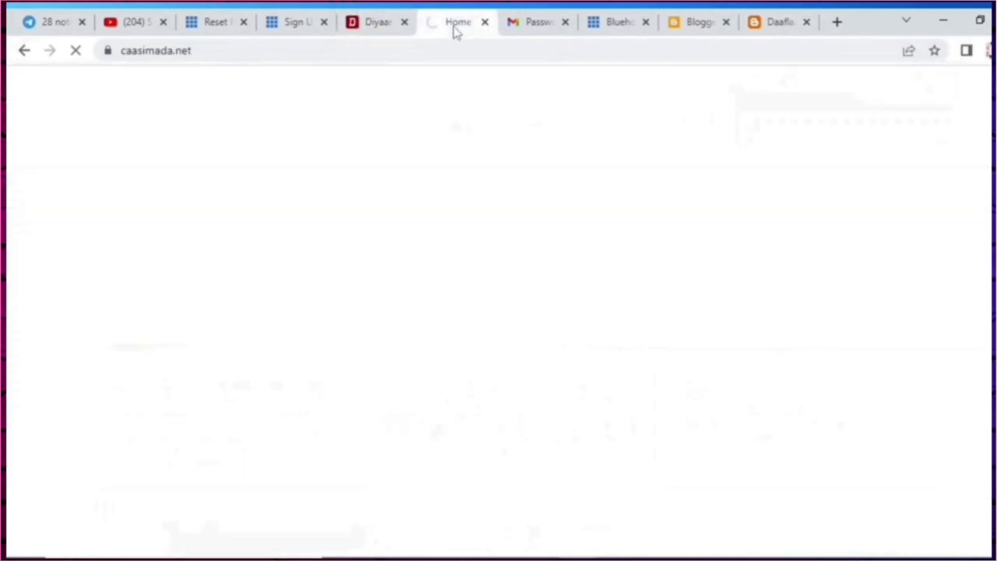
pyautogui.click(705, 23)
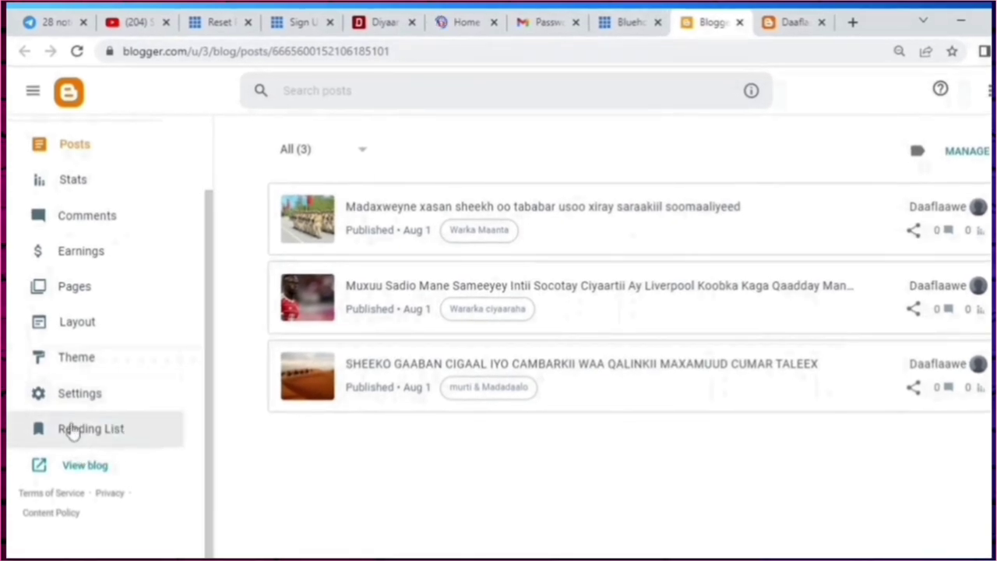
# Open the blog's Settings and locate the current daaflaawe.blogspot.com address.
pyautogui.click(84, 393)
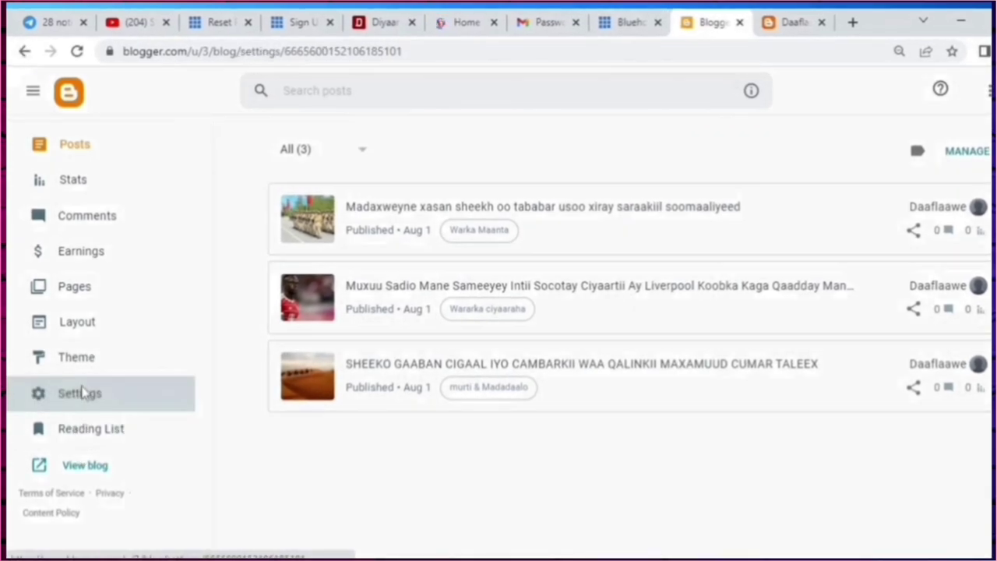
pyautogui.scroll(-3, 369, 312)
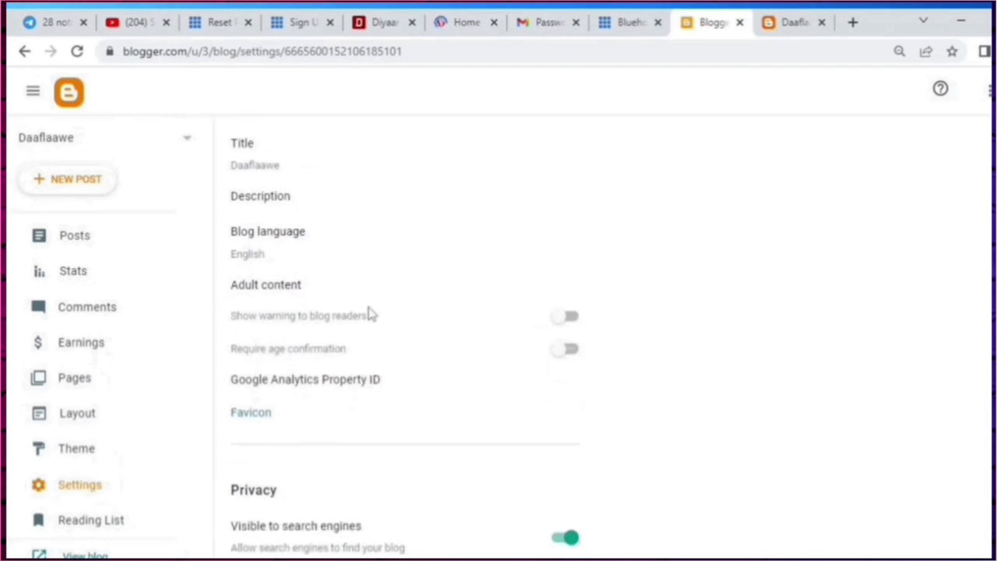
pyautogui.scroll(-3, 371, 311)
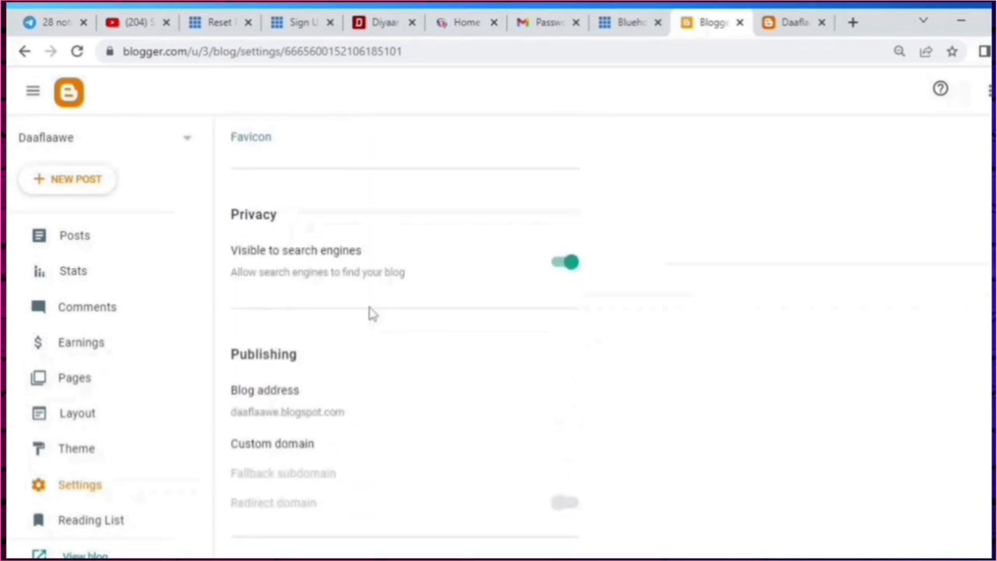
pyautogui.scroll(-1, 371, 312)
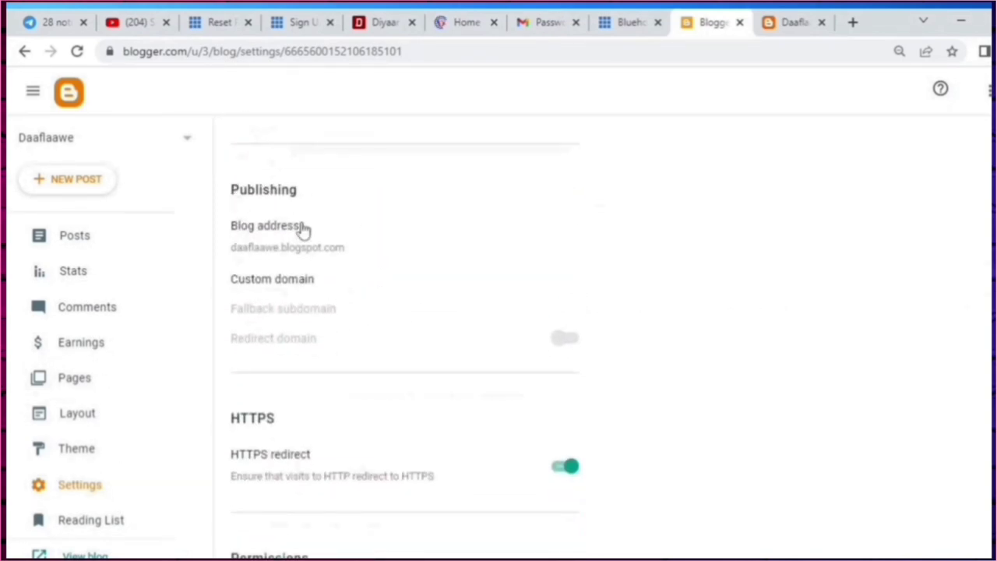
pyautogui.moveTo(349, 248); pyautogui.dragTo(225, 249)
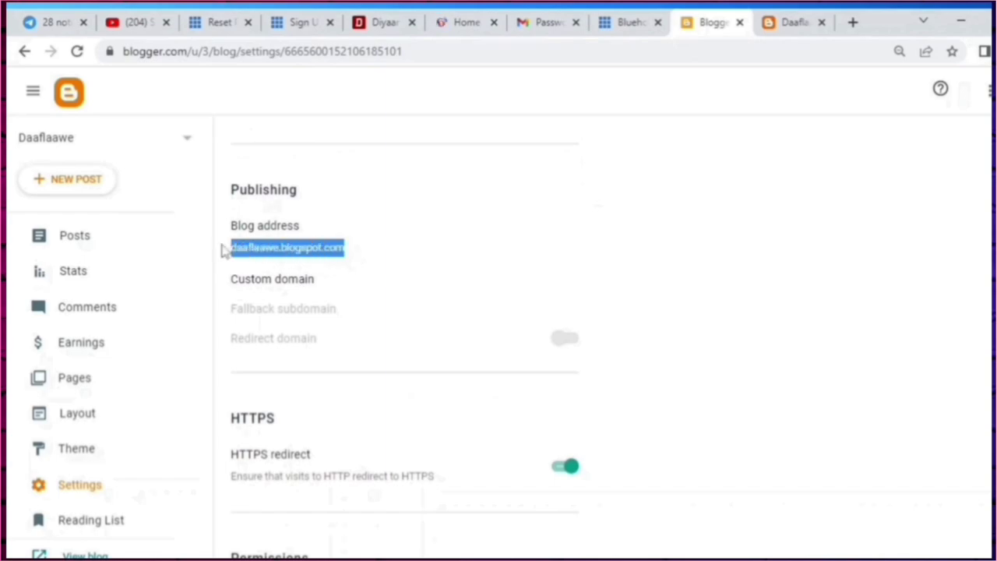
pyautogui.click(295, 293)
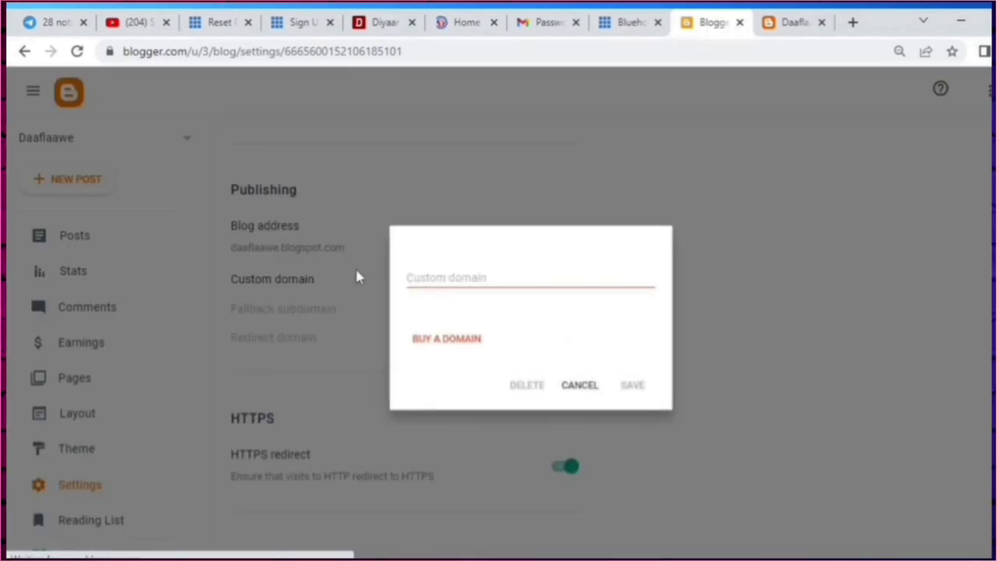
pyautogui.click(581, 388)
pyautogui.click(300, 292)
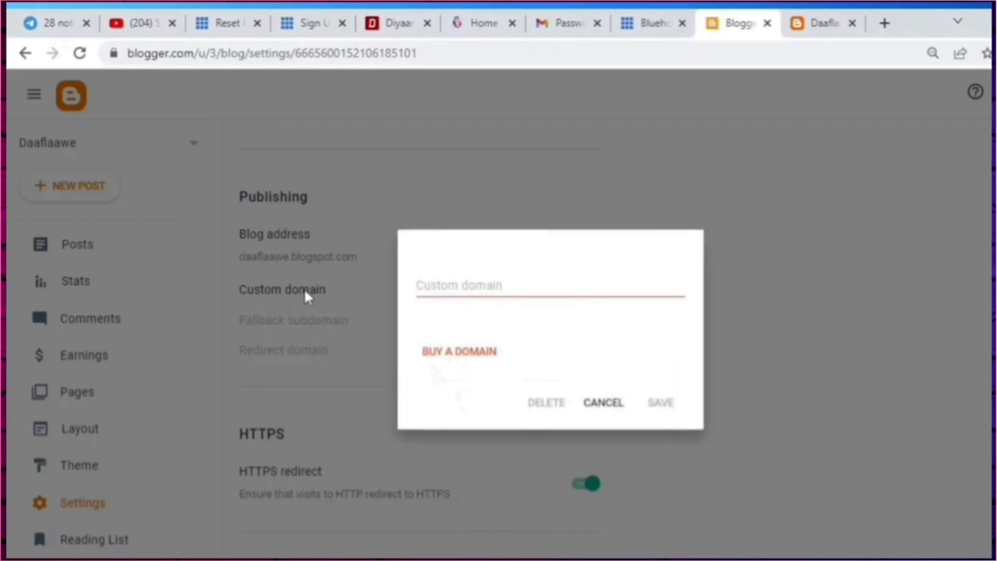
pyautogui.click(471, 289)
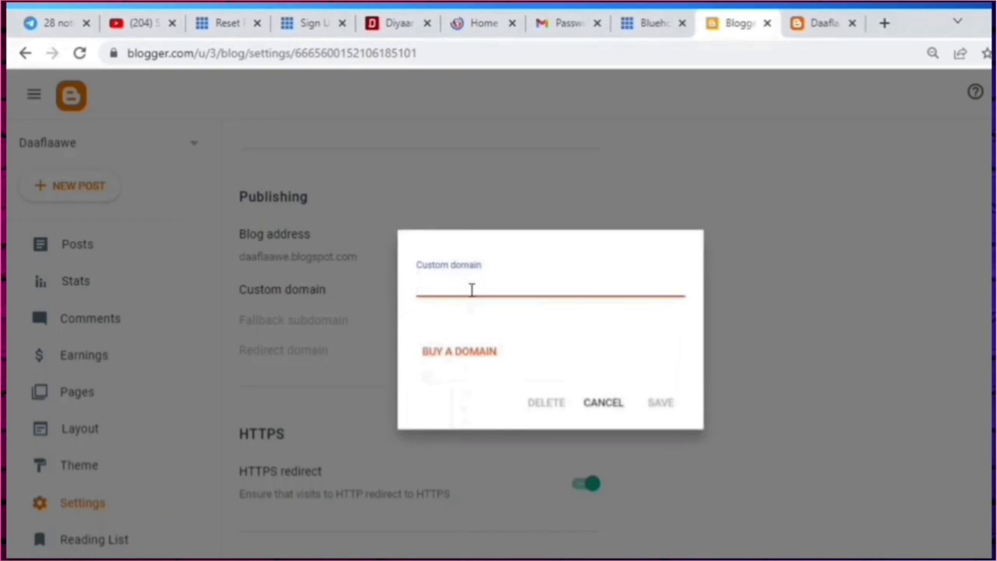
pyautogui.write('www.')
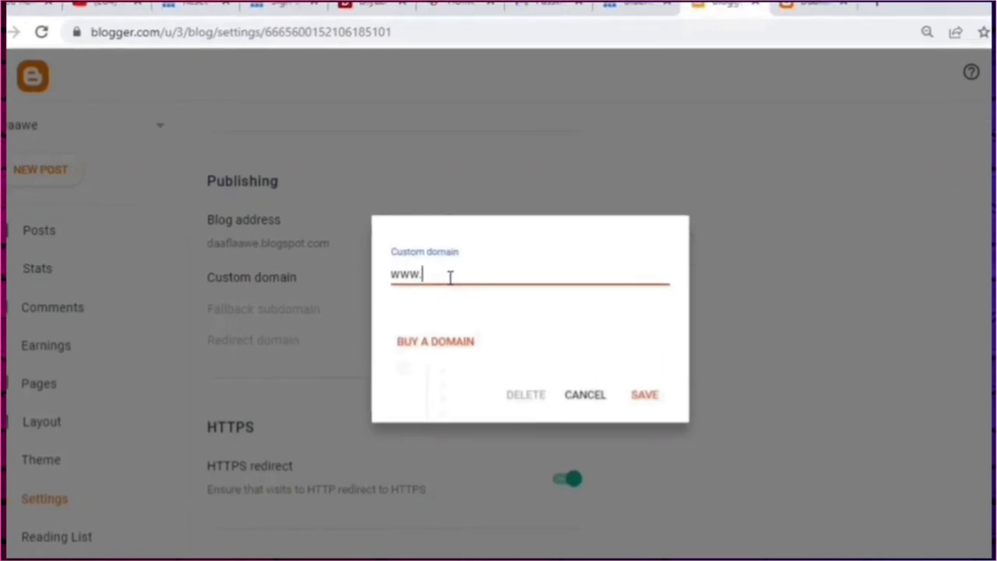
pyautogui.write('daaf')
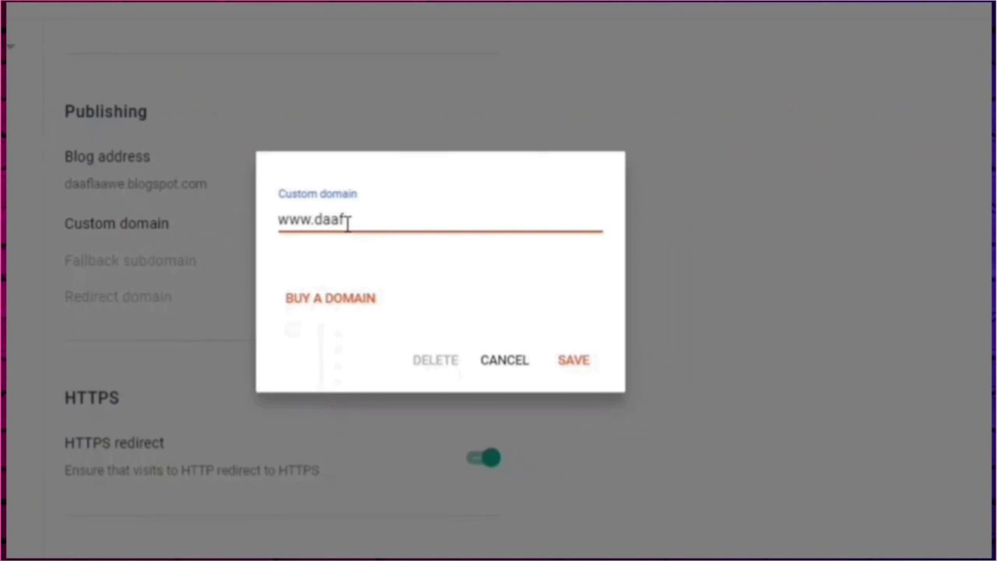
pyautogui.write('laawe.com')
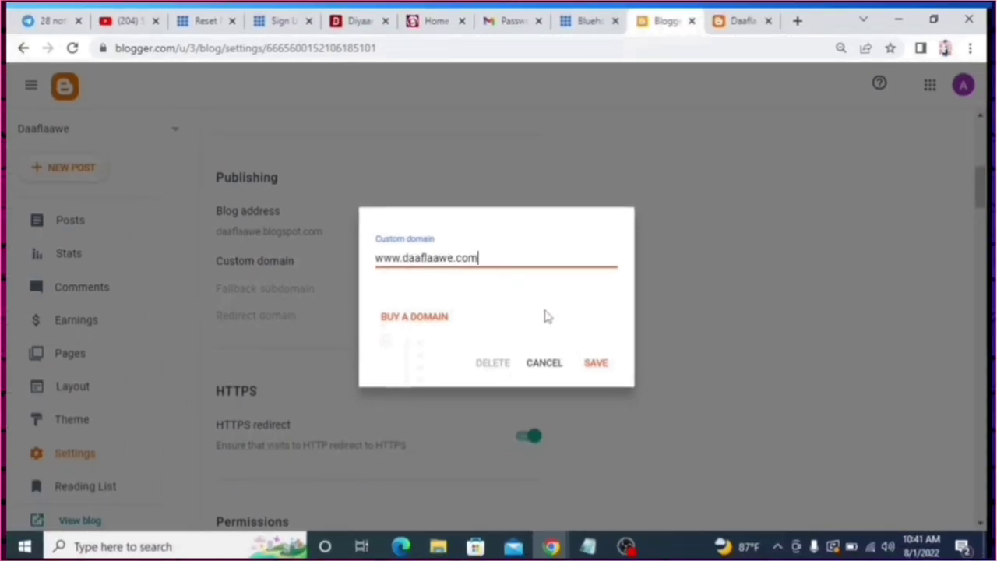
pyautogui.click(596, 364)
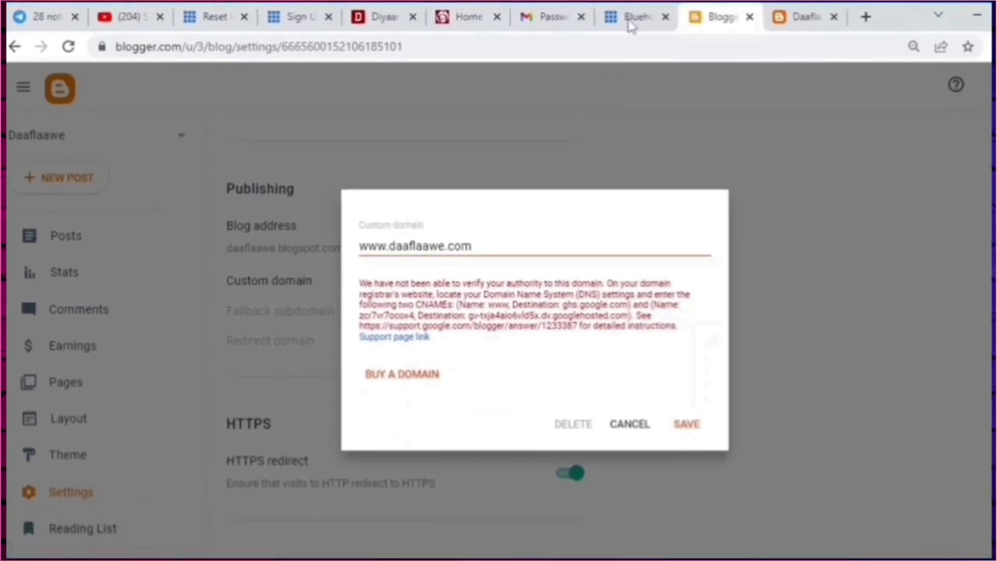
pyautogui.click(630, 23)
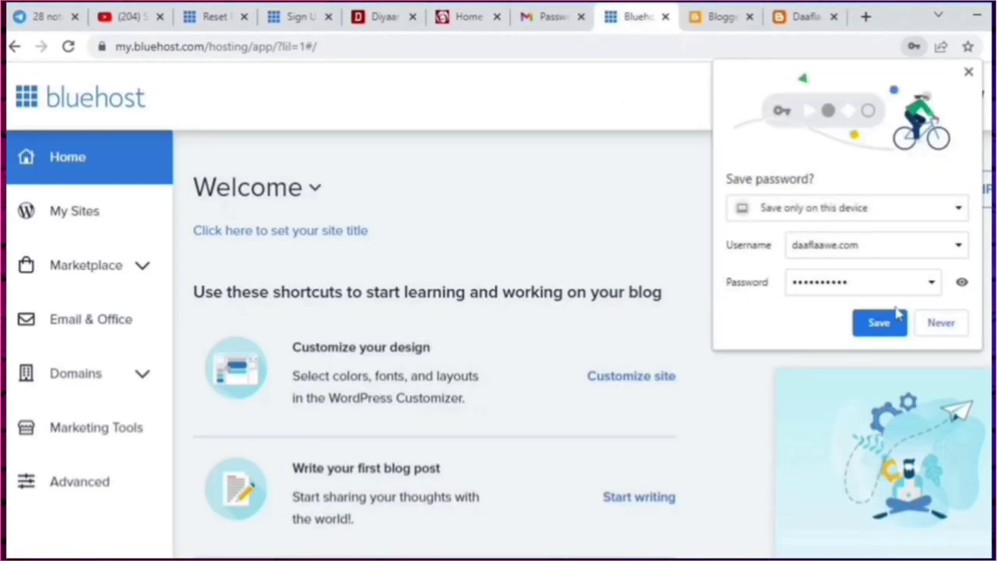
# Save the Bluehost login password in Chrome and expand the Domains menu.
pyautogui.click(896, 315)
pyautogui.click(899, 321)
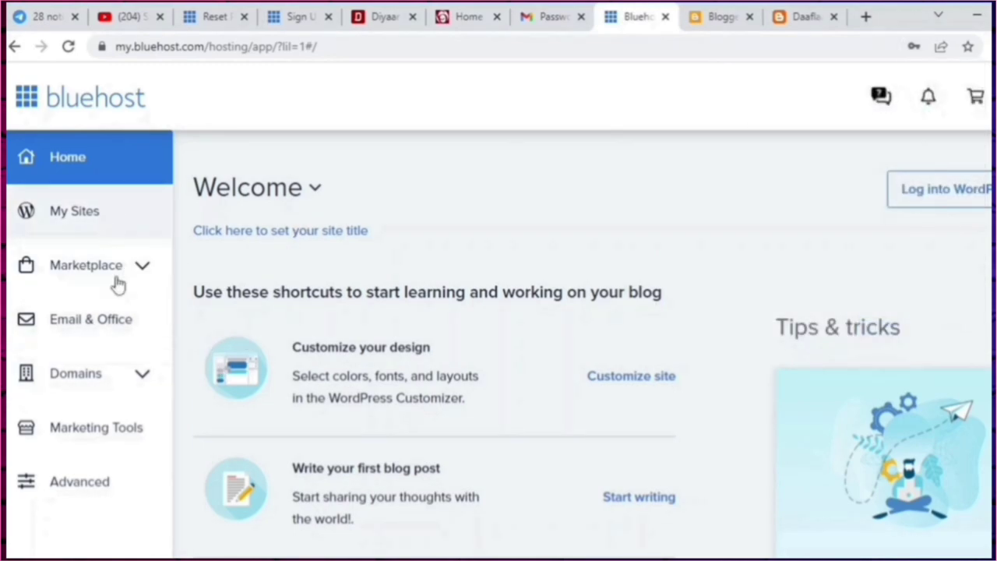
pyautogui.click(141, 376)
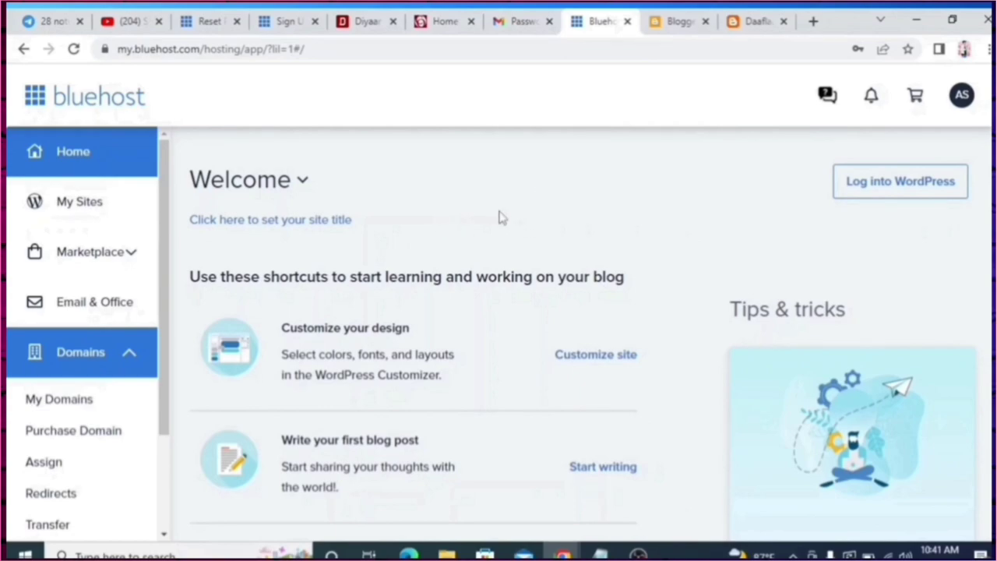
# Open and close DevTools, then open the My Domains list from the Domains sidebar.
pyautogui.rightClick(501, 220)
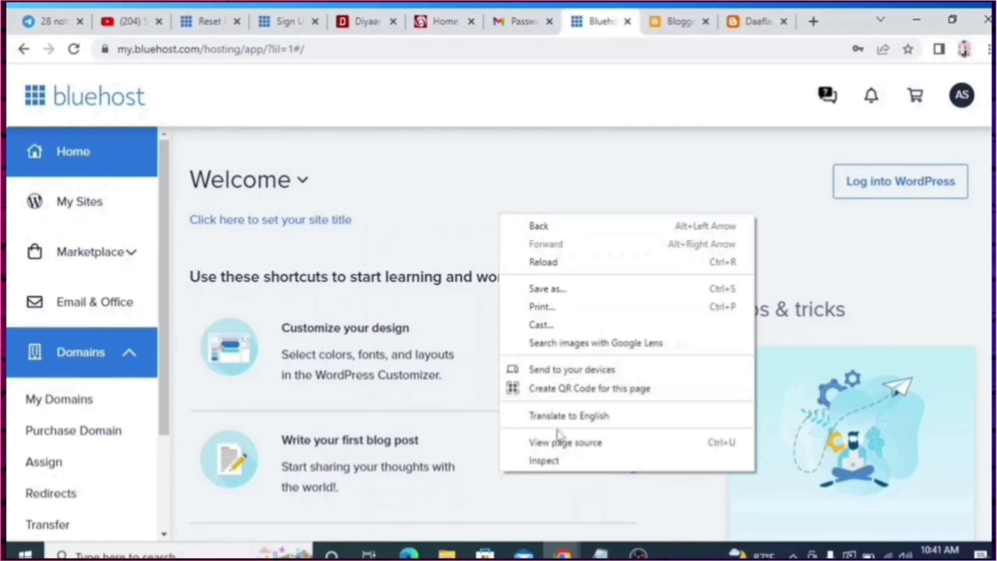
pyautogui.click(581, 463)
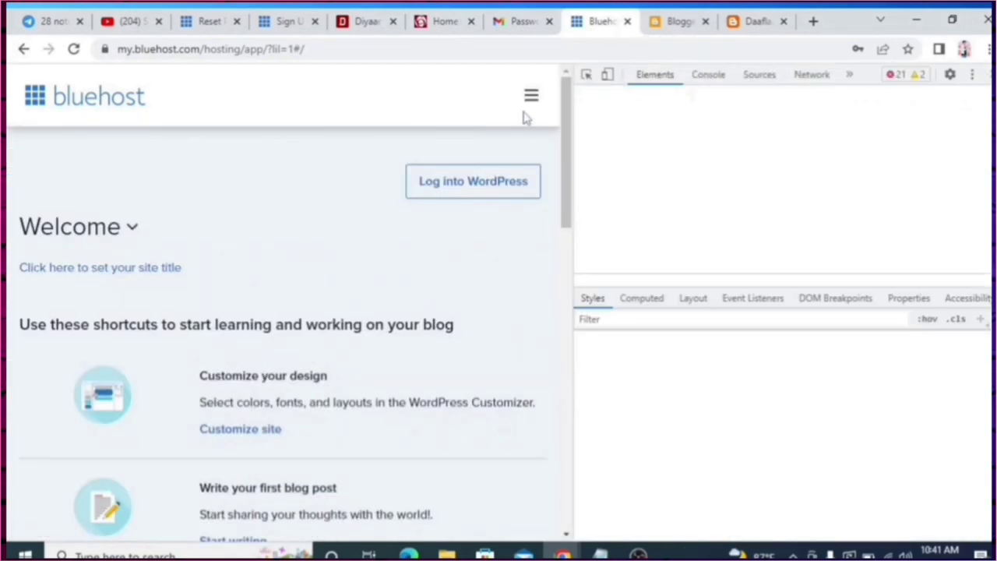
pyautogui.click(530, 98)
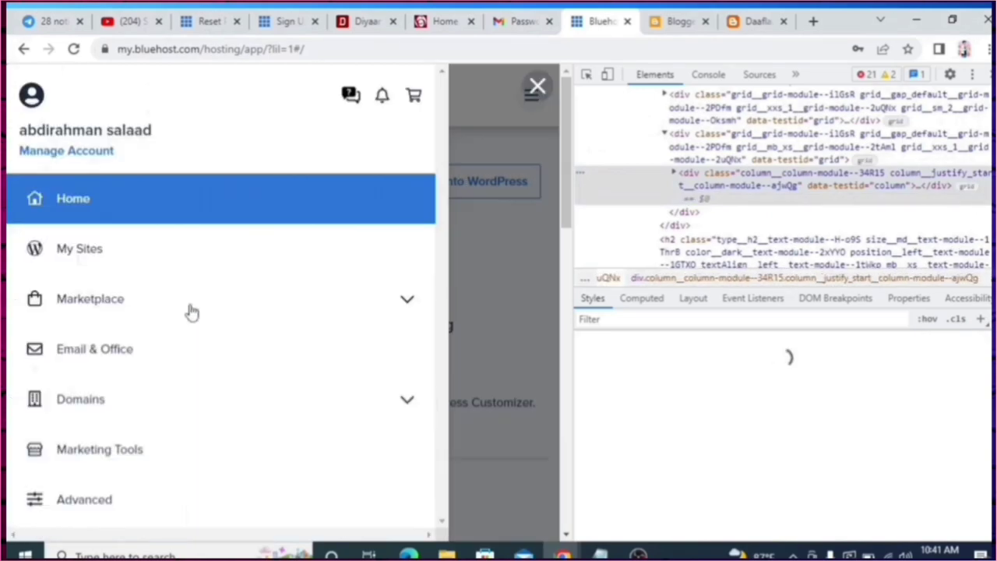
pyautogui.click(235, 411)
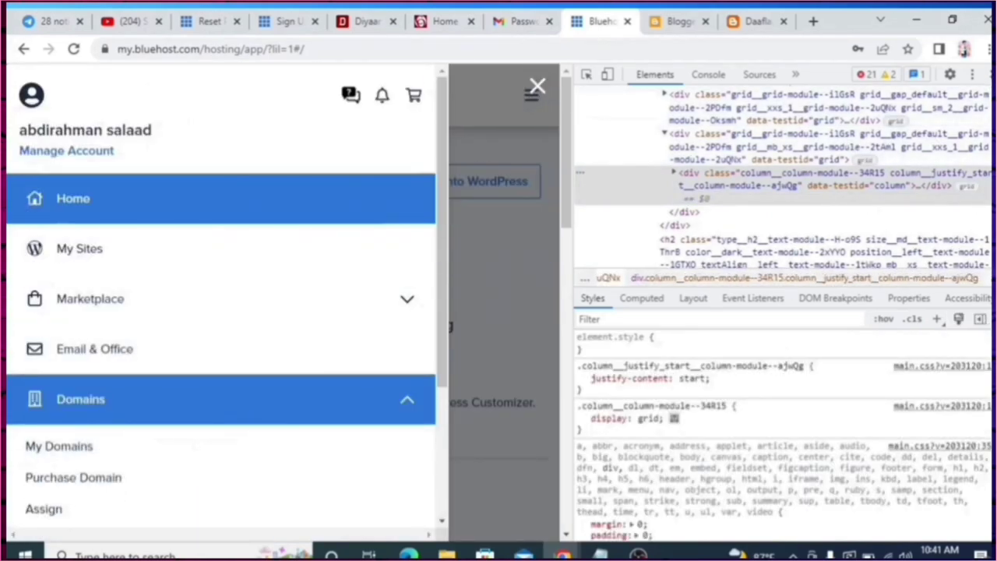
pyautogui.press('F12')
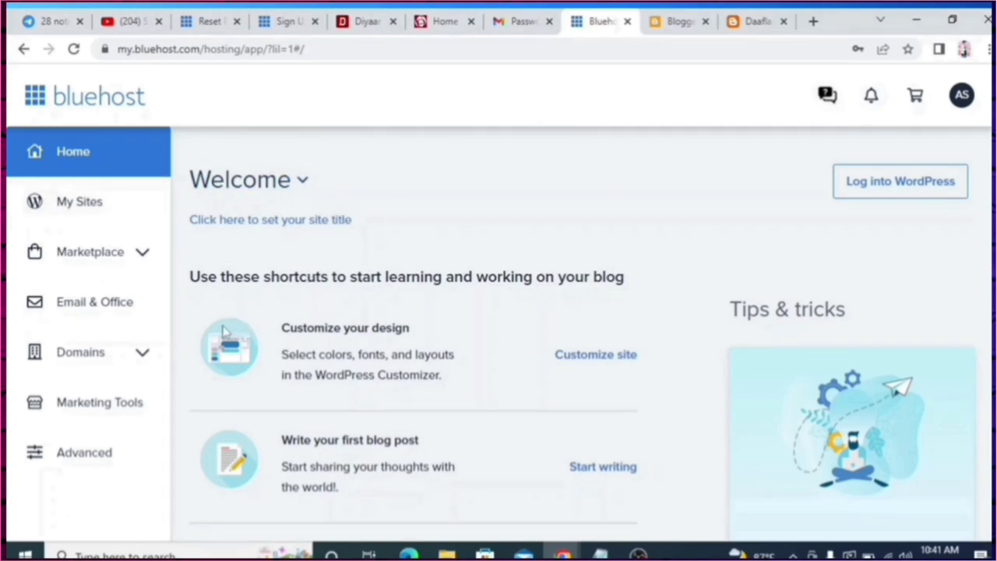
pyautogui.click(151, 358)
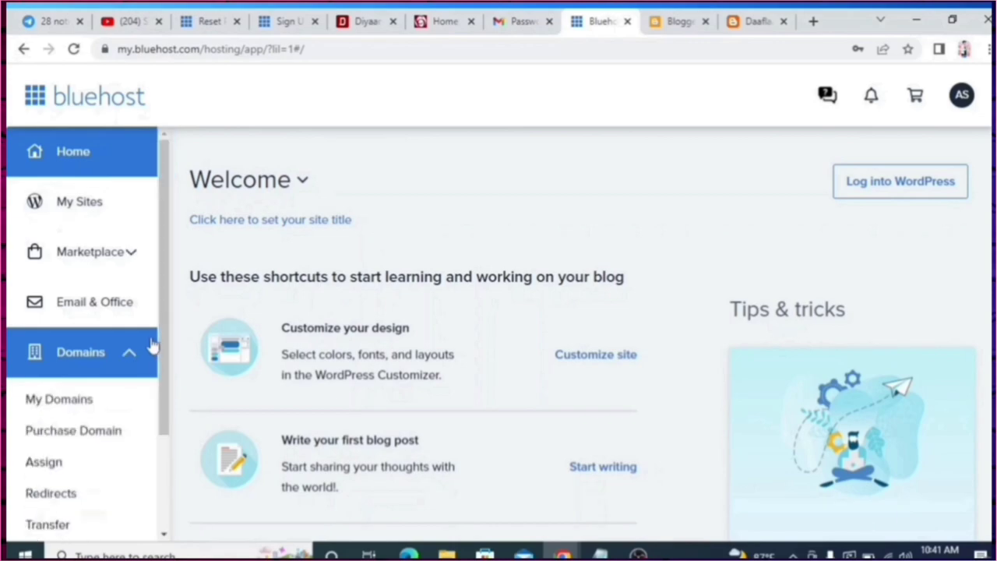
pyautogui.scroll(-3, 160, 374)
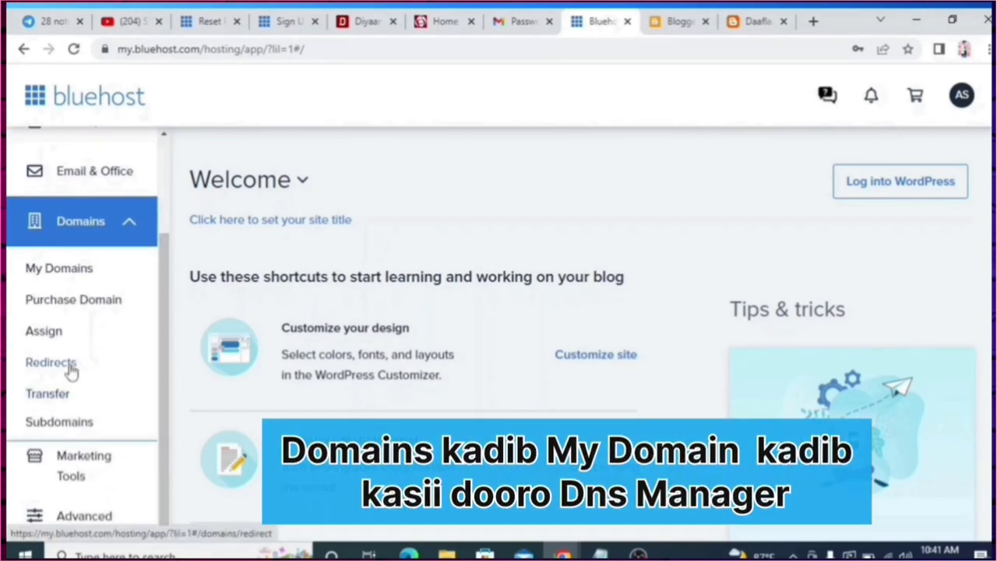
pyautogui.click(53, 272)
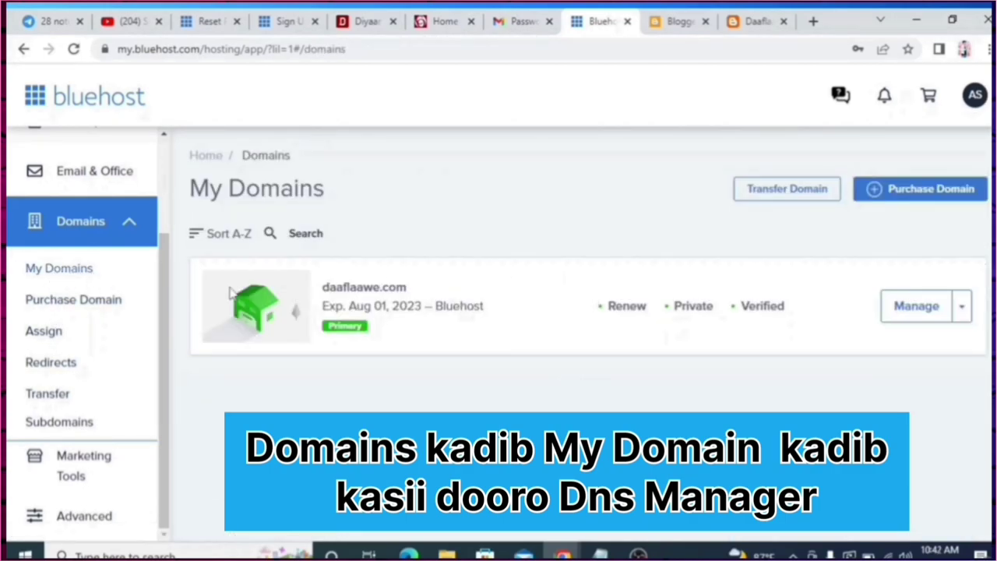
# Open daaflaawe.com's DNS settings via Manage and scroll to the CNAME section.
pyautogui.click(916, 307)
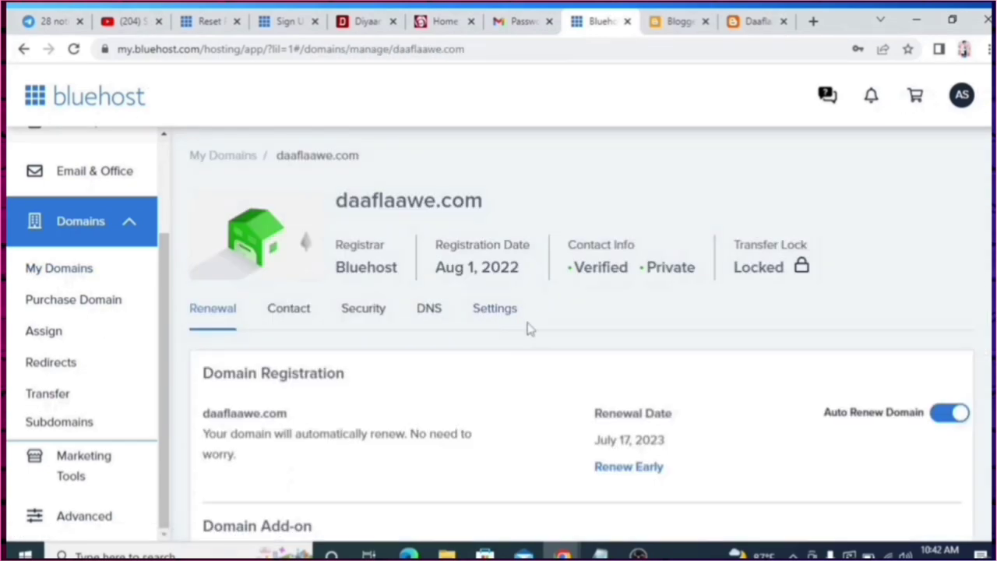
pyautogui.scroll(-1, 530, 312)
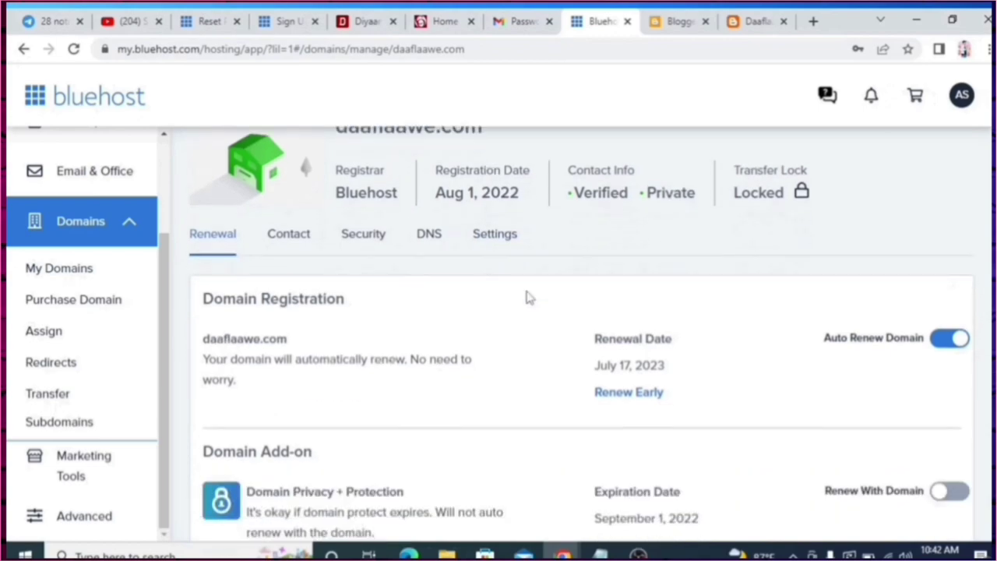
pyautogui.click(427, 231)
pyautogui.scroll(-4, 617, 245)
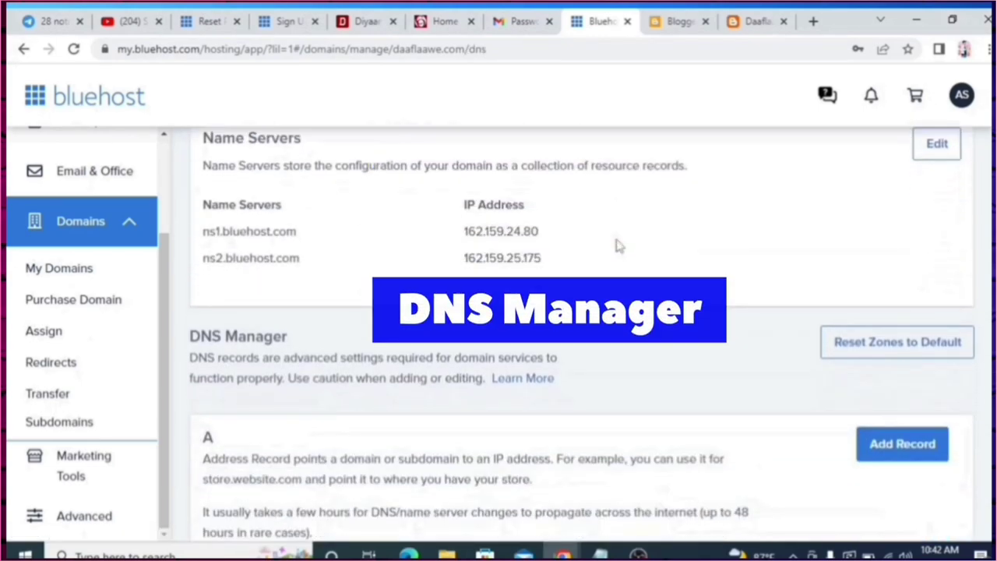
pyautogui.scroll(-8, 616, 244)
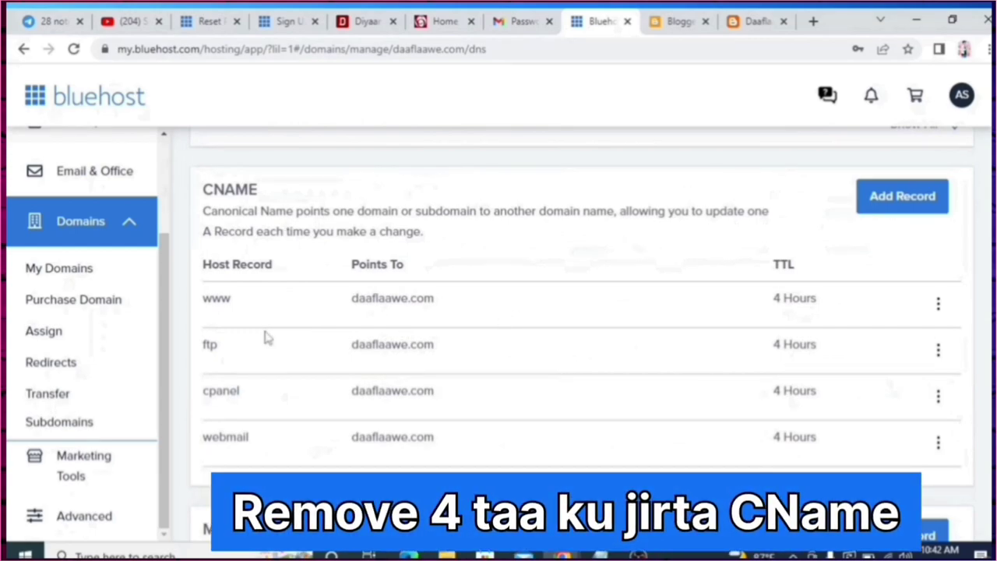
# Remove the www and ftp CNAME records.
pyautogui.click(938, 304)
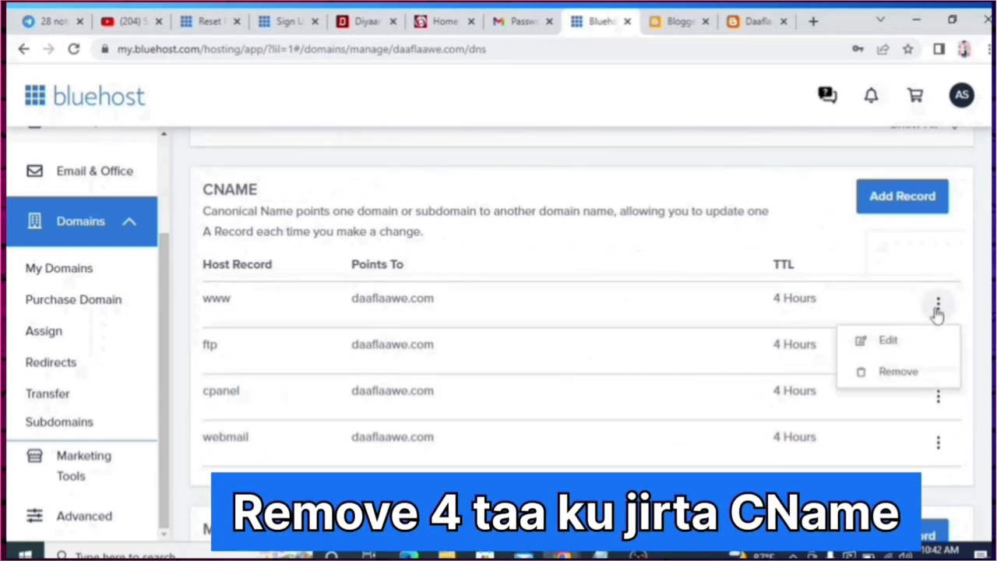
pyautogui.click(931, 374)
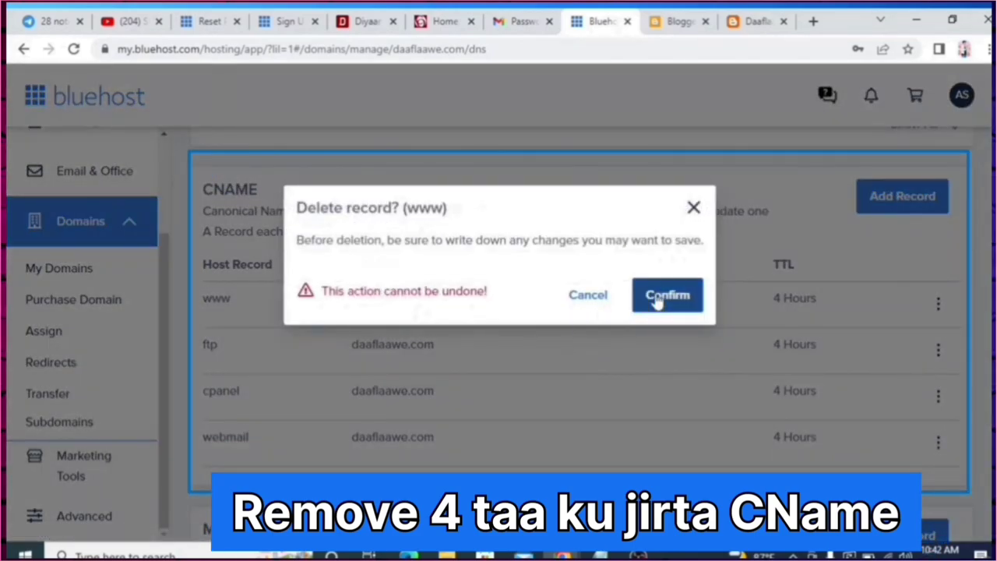
pyautogui.click(659, 297)
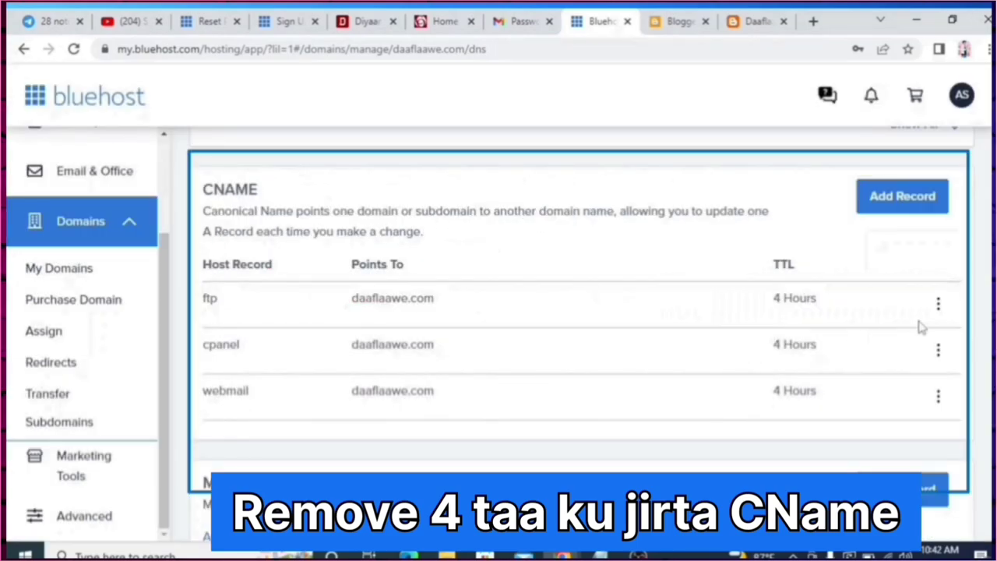
pyautogui.click(938, 303)
pyautogui.click(872, 376)
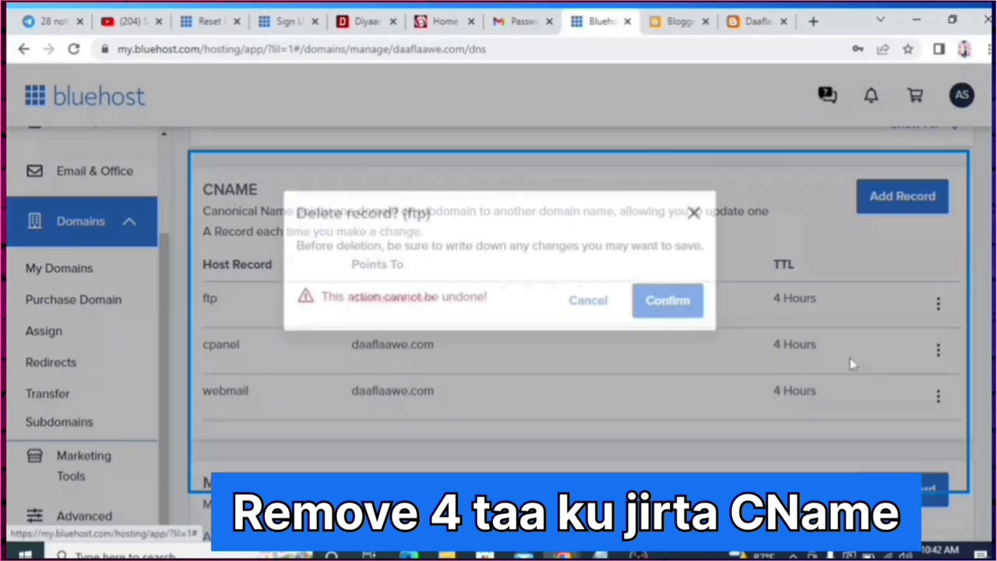
pyautogui.click(668, 309)
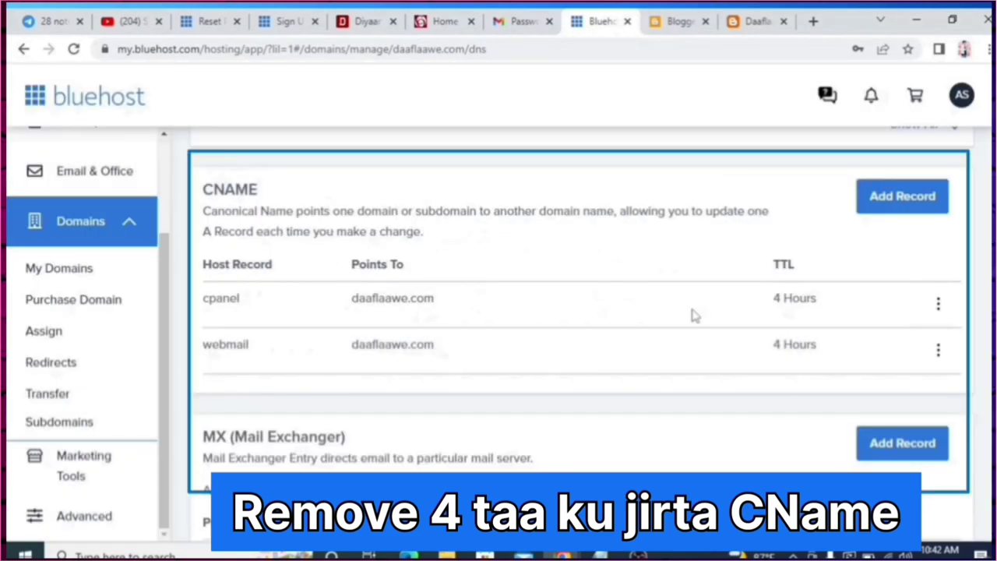
# Remove the cpanel and webmail CNAME records, leaving the CNAME section empty.
pyautogui.click(938, 304)
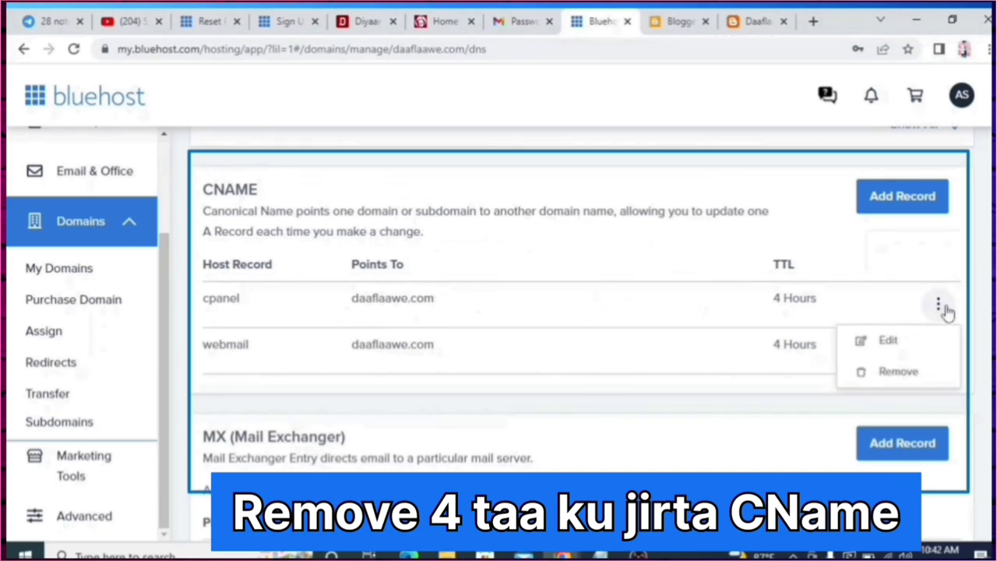
pyautogui.click(913, 373)
pyautogui.click(675, 304)
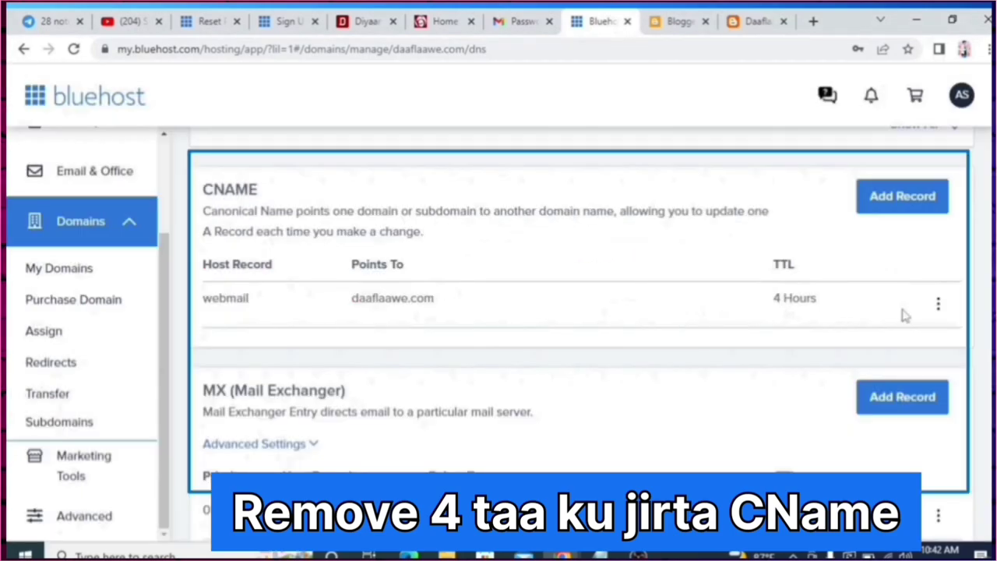
pyautogui.click(939, 304)
pyautogui.click(922, 373)
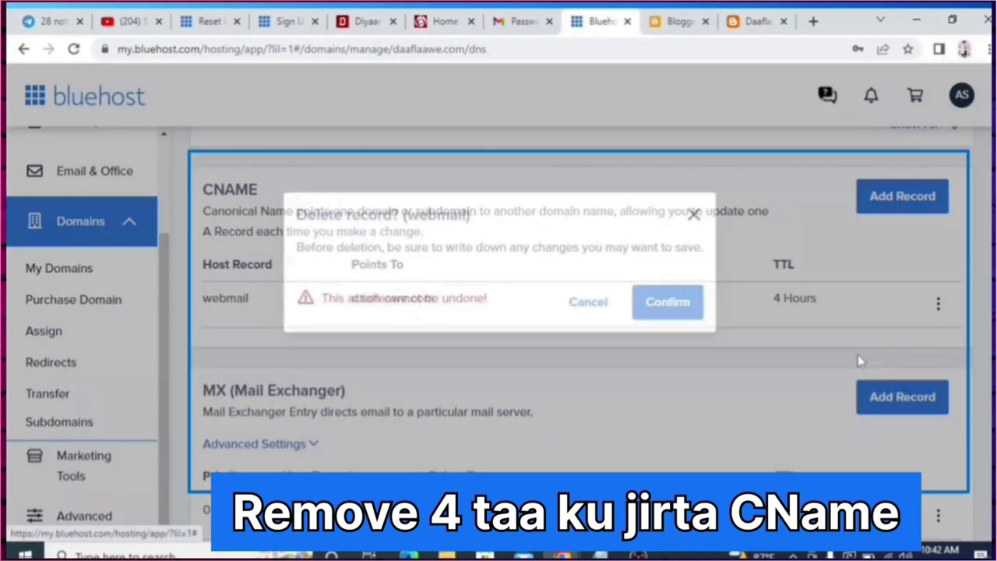
pyautogui.click(659, 311)
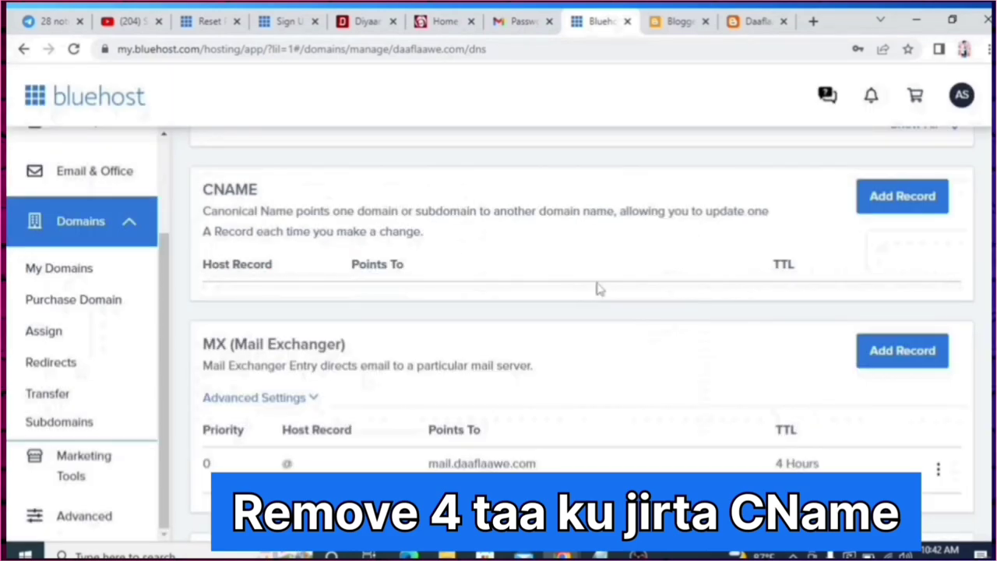
pyautogui.moveTo(266, 204); pyautogui.dragTo(201, 190)
pyautogui.click(569, 204)
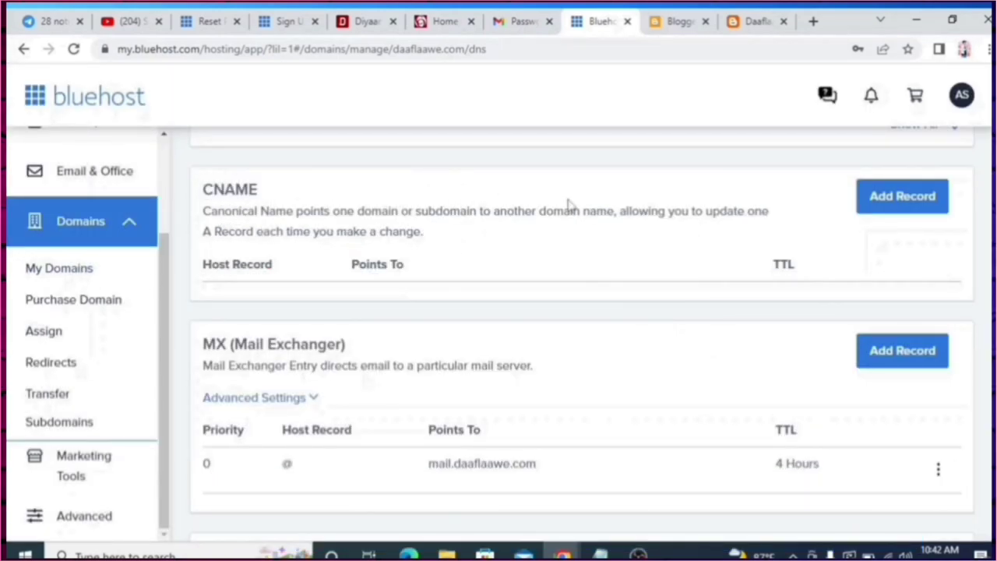
# Start a new CNAME record and copy ghs.google.com from Blogger's domain instructions.
pyautogui.click(903, 204)
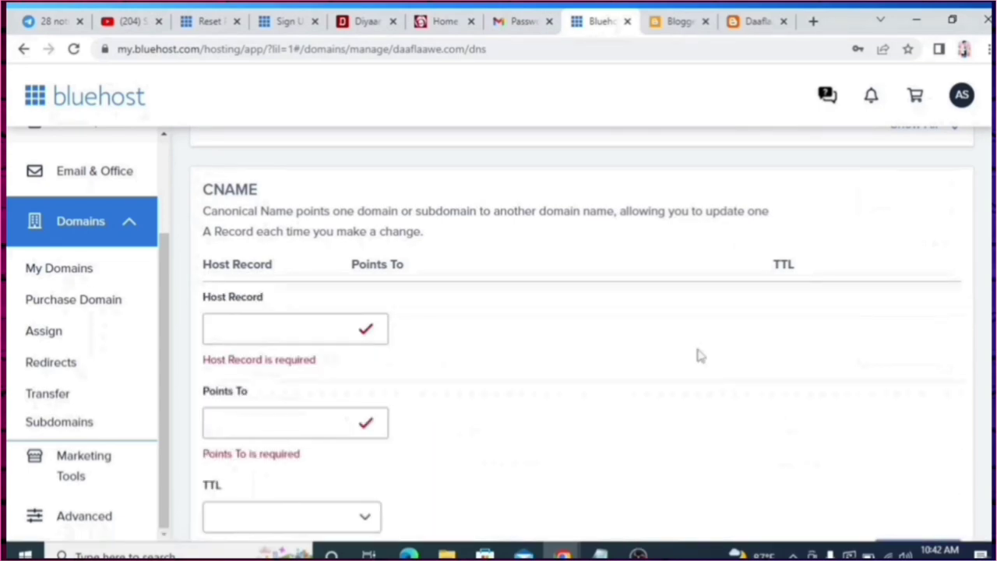
pyautogui.scroll(-1, 696, 352)
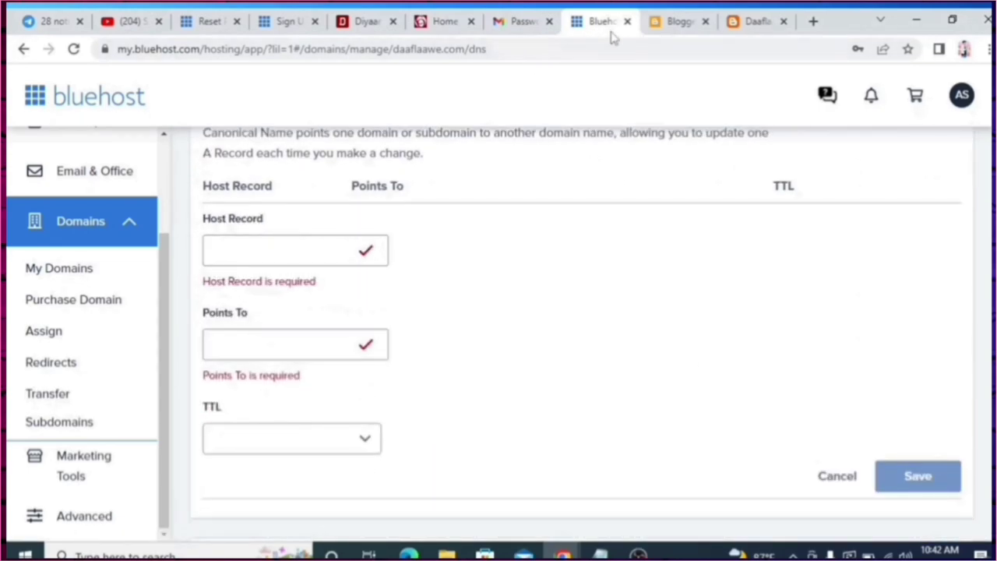
pyautogui.click(672, 22)
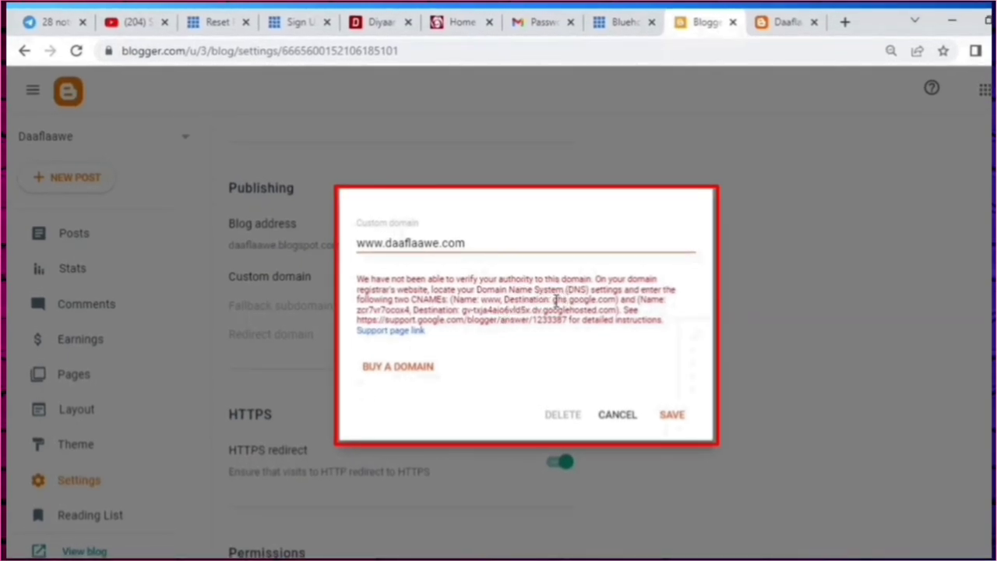
pyautogui.moveTo(552, 299); pyautogui.dragTo(621, 296)
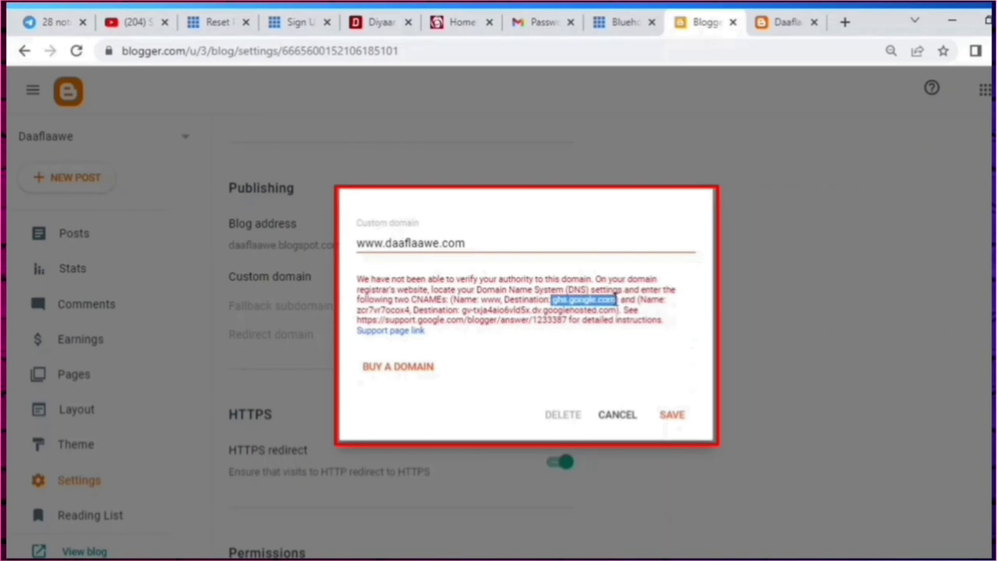
pyautogui.rightClick(621, 300)
pyautogui.click(646, 310)
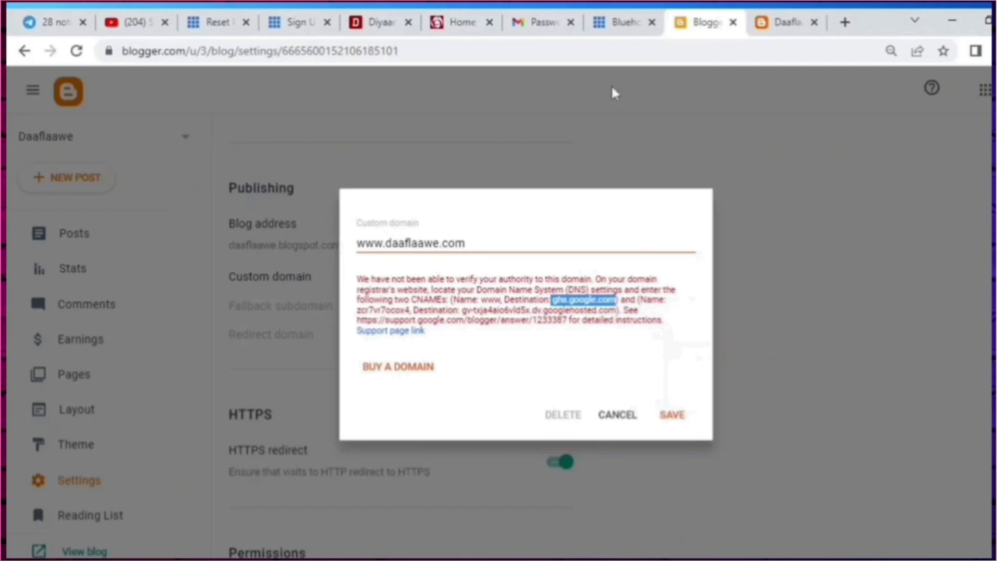
pyautogui.click(615, 22)
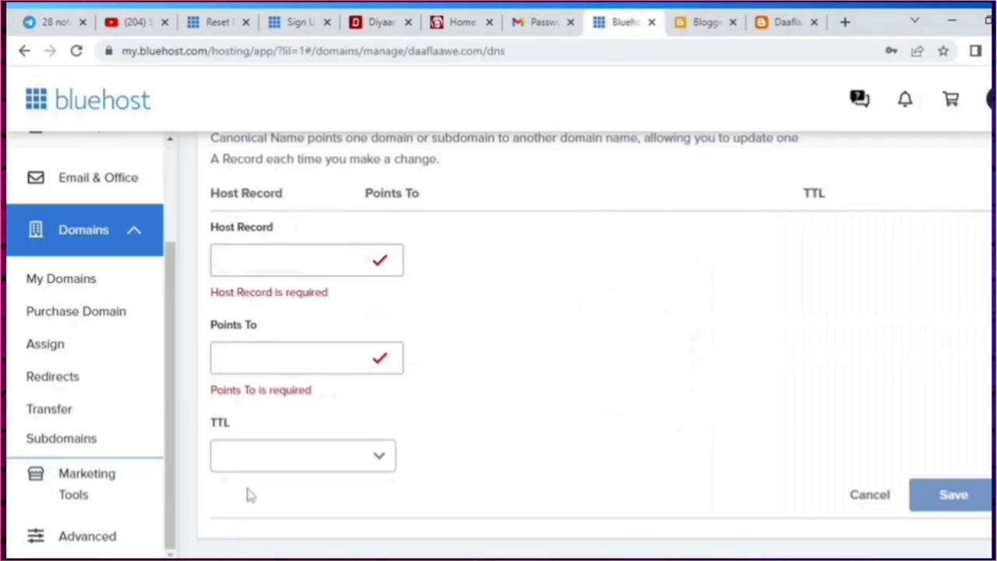
# Fill in Host Record www pointing to ghs.google.com, trim the leading space, and save.
pyautogui.click(273, 261)
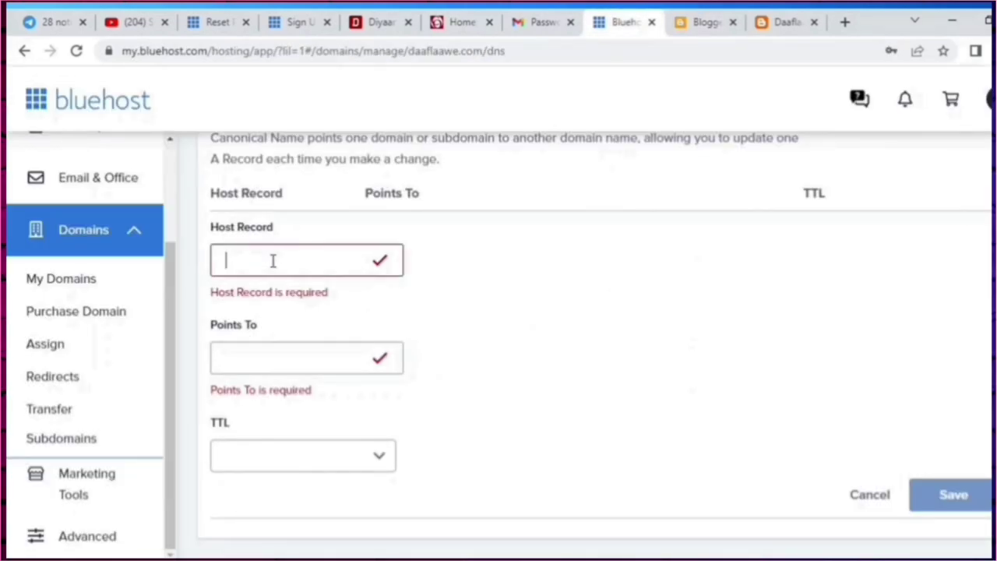
pyautogui.write('www')
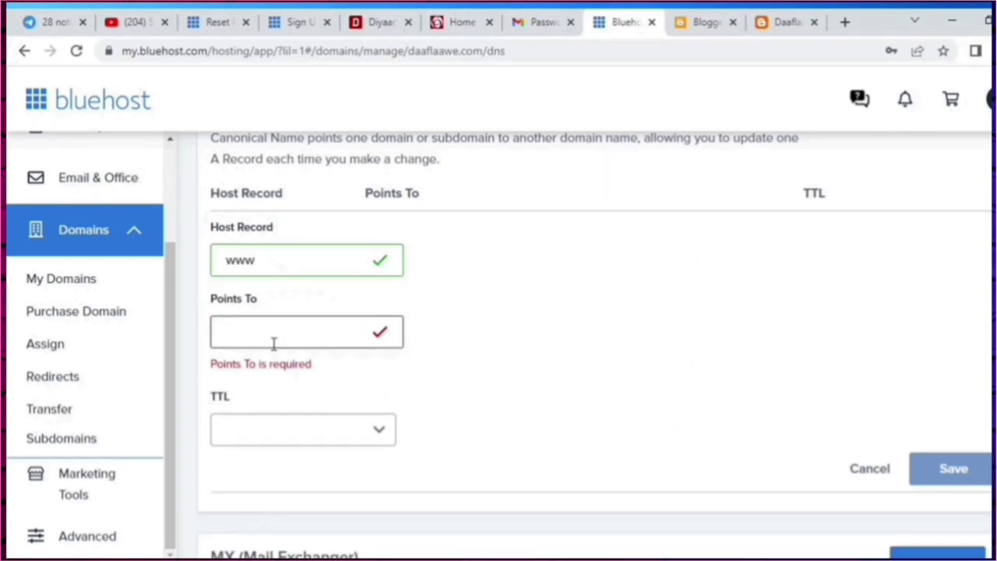
pyautogui.click(273, 337)
pyautogui.rightClick(273, 340)
pyautogui.click(326, 220)
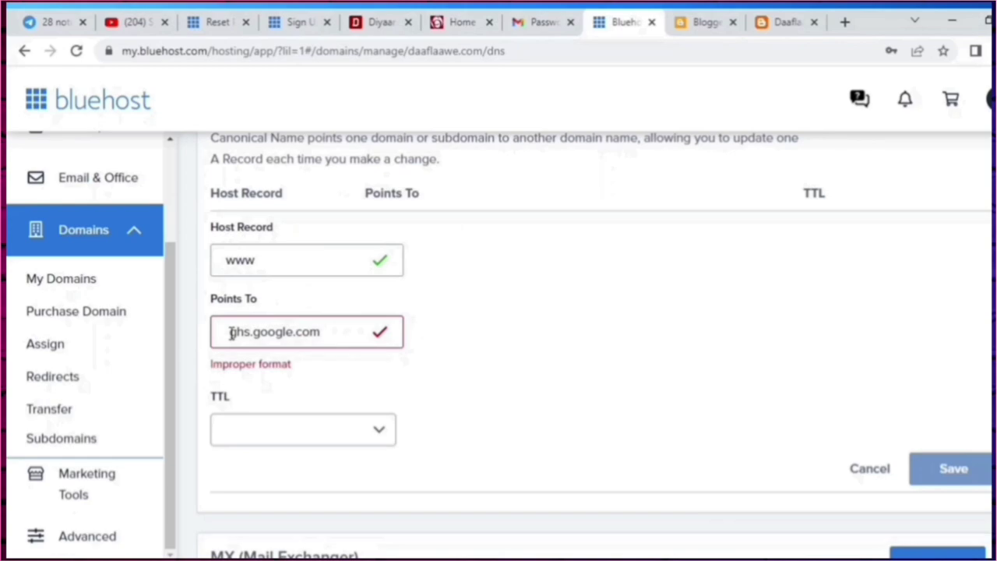
pyautogui.press('BackSpace')
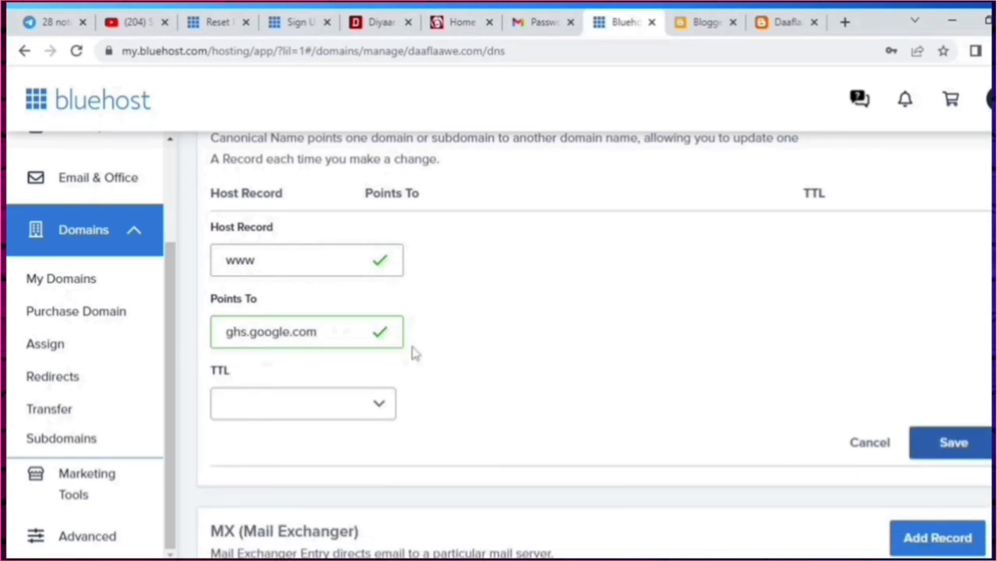
pyautogui.click(580, 165)
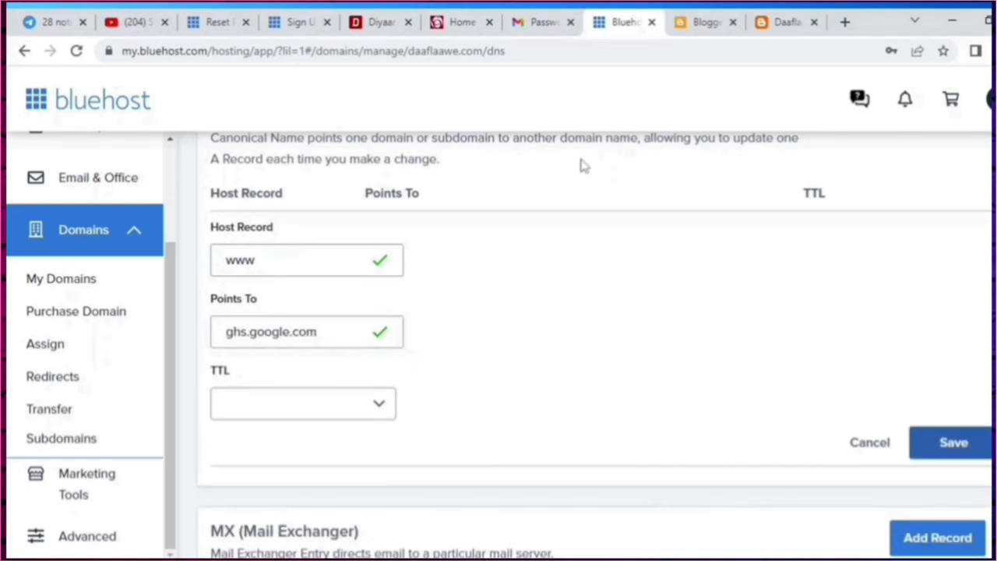
pyautogui.click(718, 21)
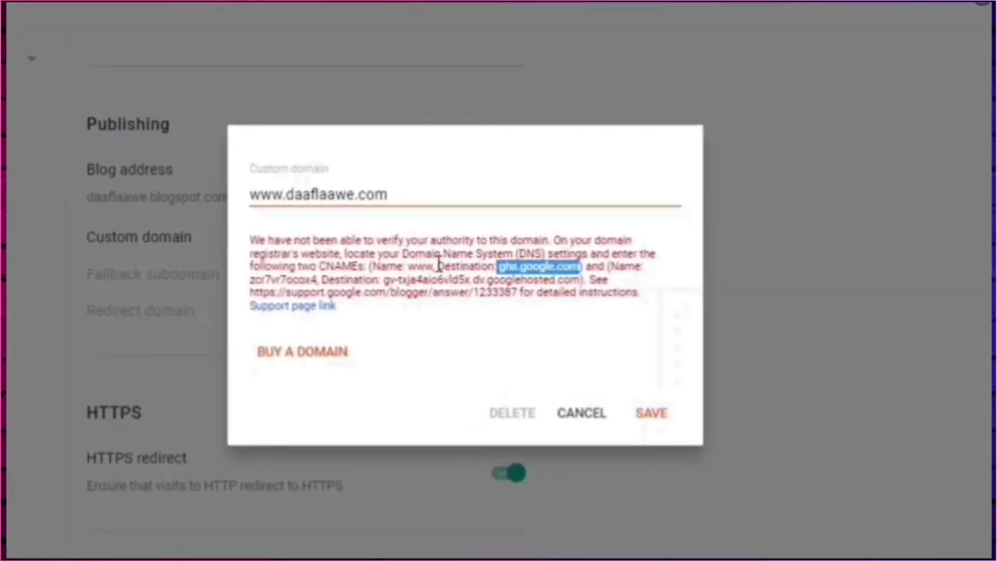
pyautogui.click(612, 22)
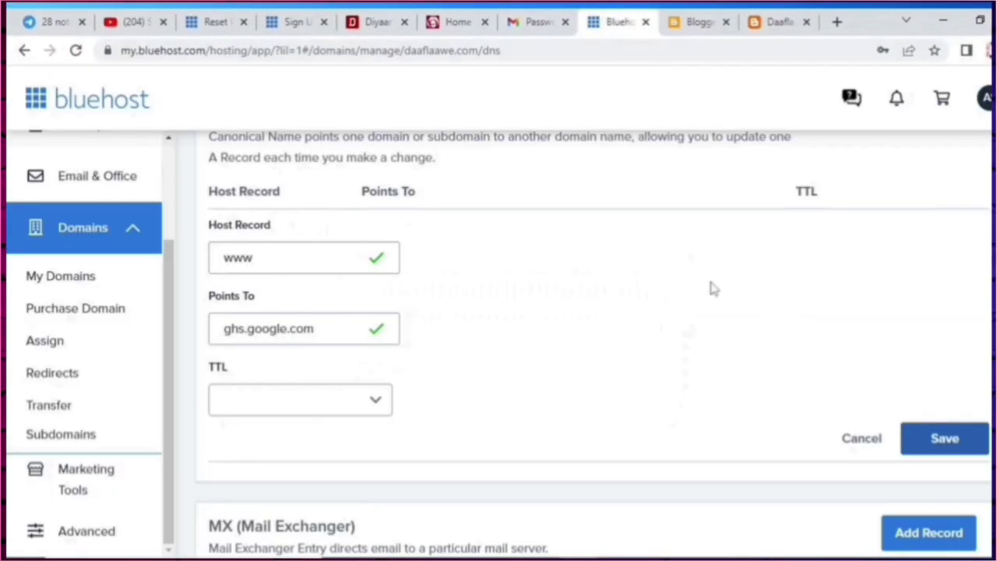
pyautogui.click(943, 439)
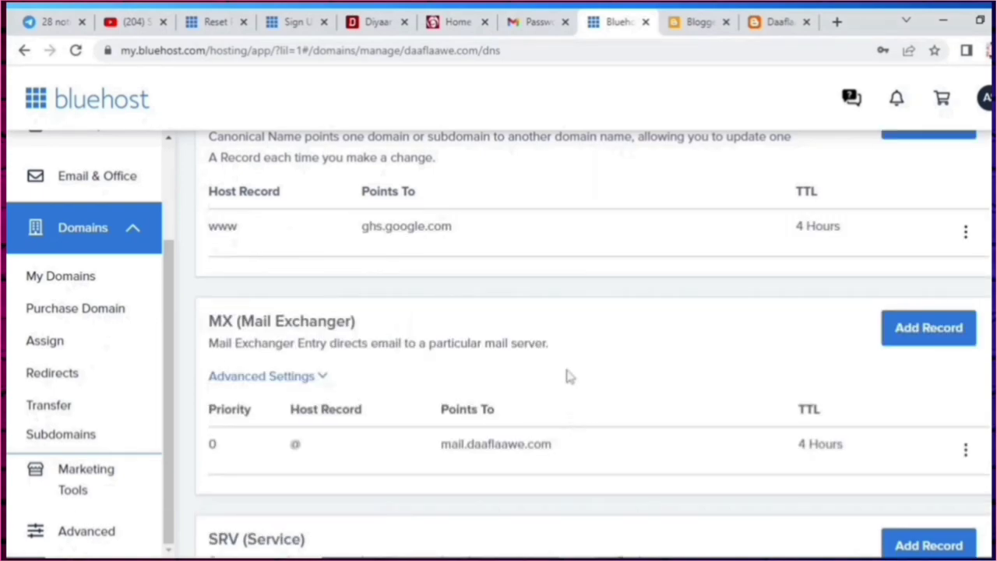
pyautogui.scroll(1, 568, 374)
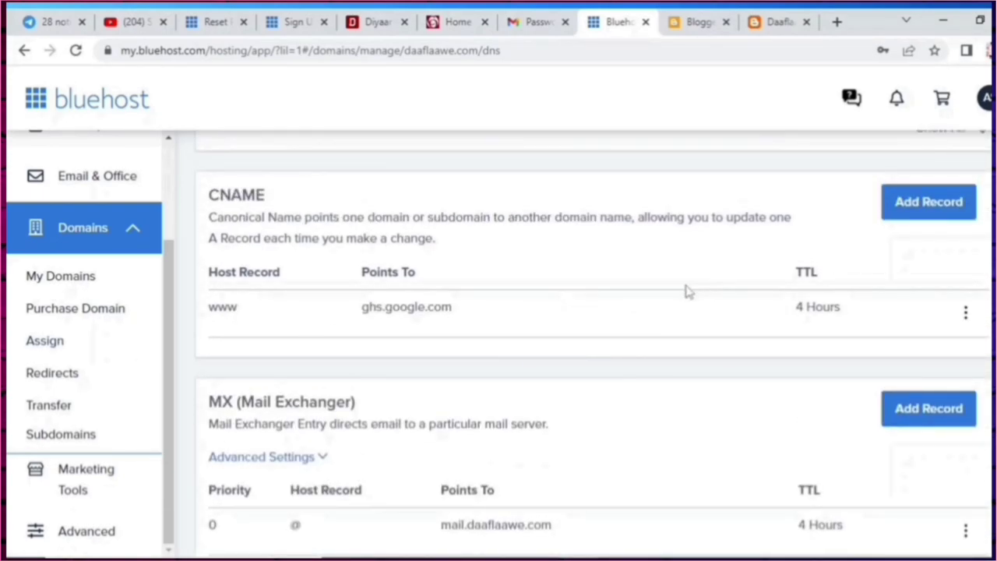
# Start a second CNAME record and paste Blogger's verification record name as its Host Record.
pyautogui.click(905, 209)
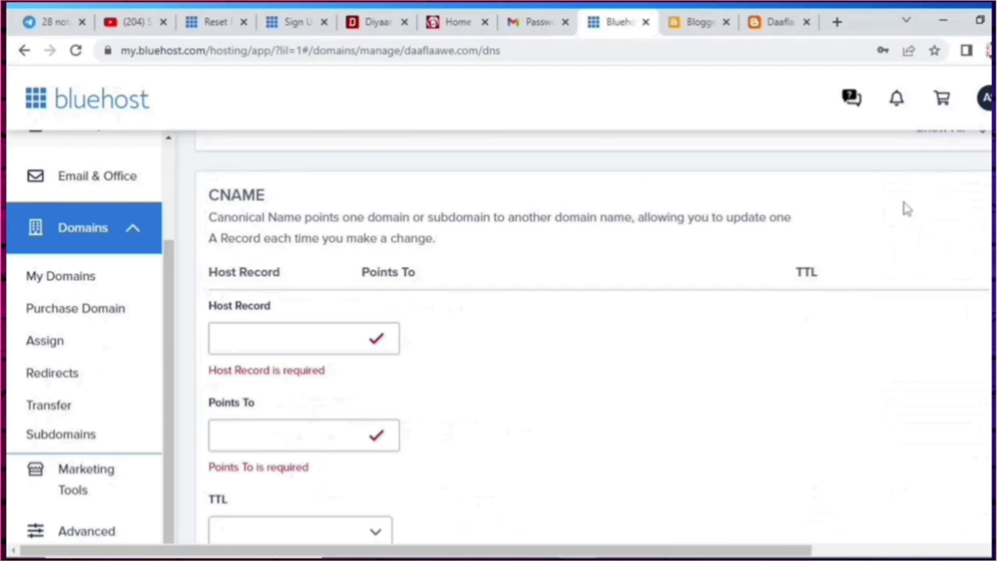
pyautogui.click(697, 22)
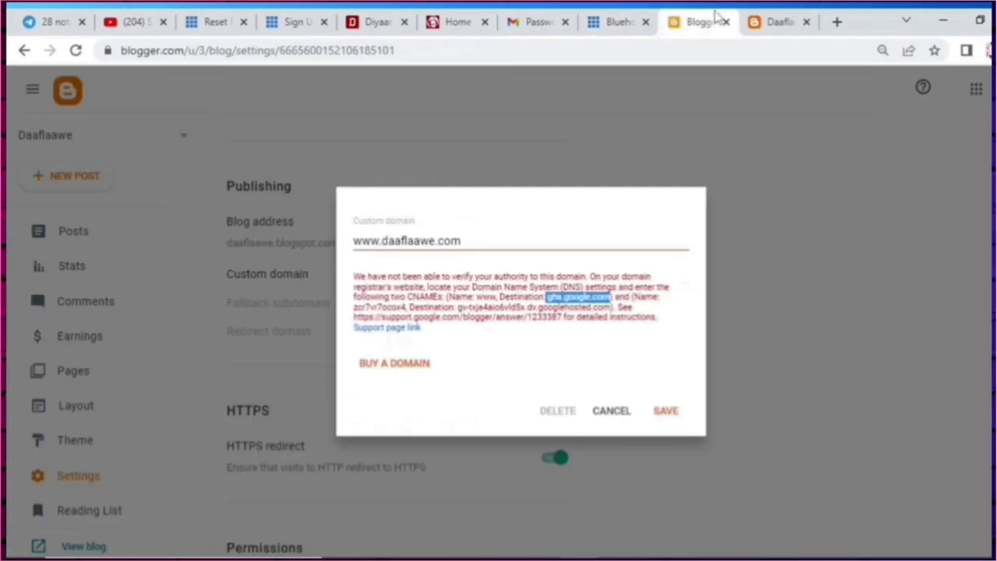
pyautogui.click(533, 351)
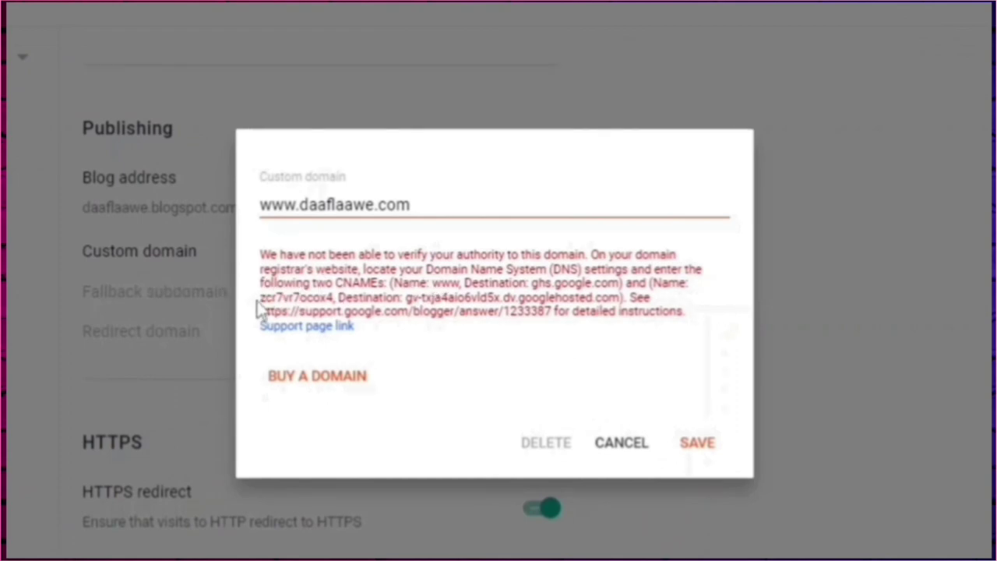
pyautogui.moveTo(261, 298); pyautogui.dragTo(341, 300)
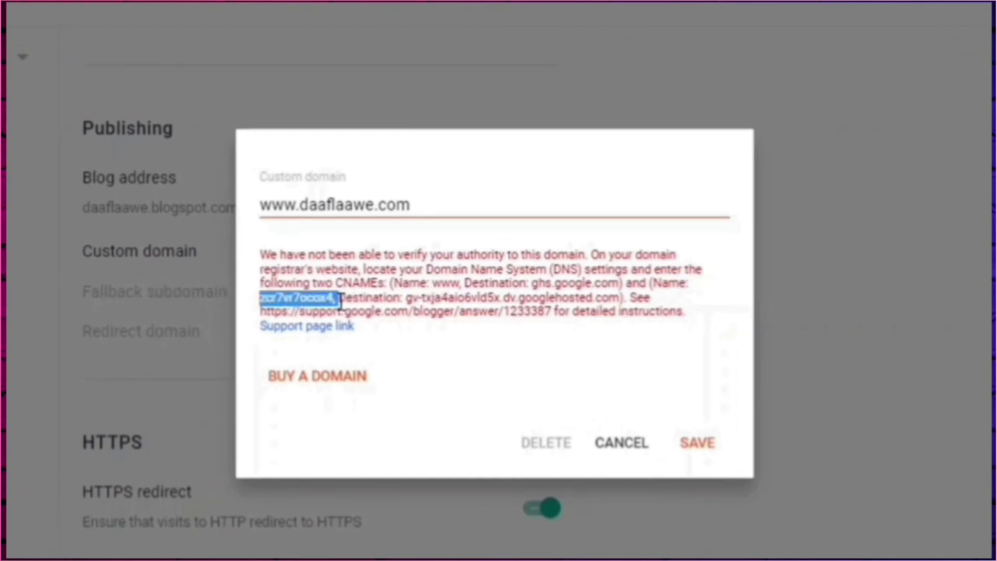
pyautogui.rightClick(323, 298)
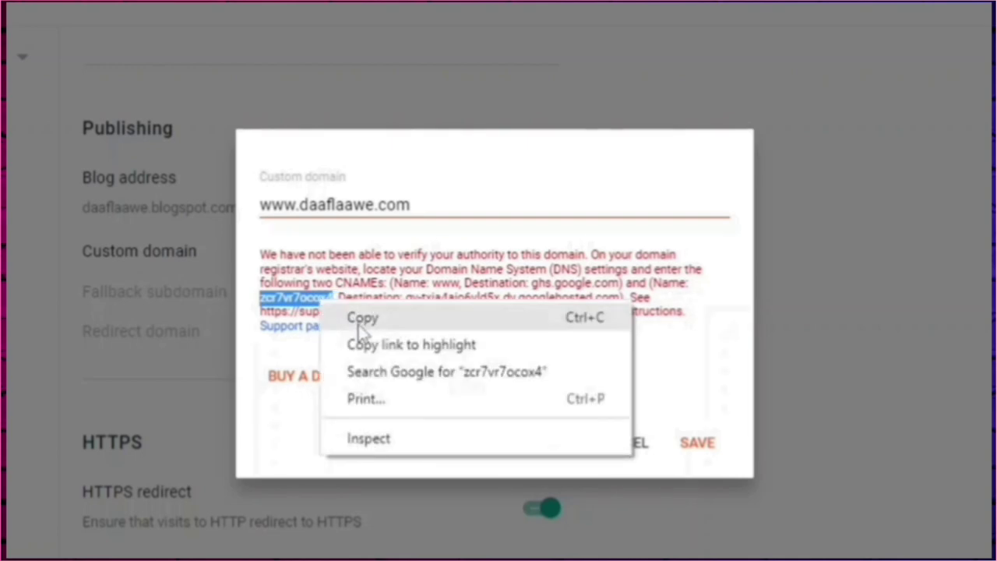
pyautogui.click(331, 319)
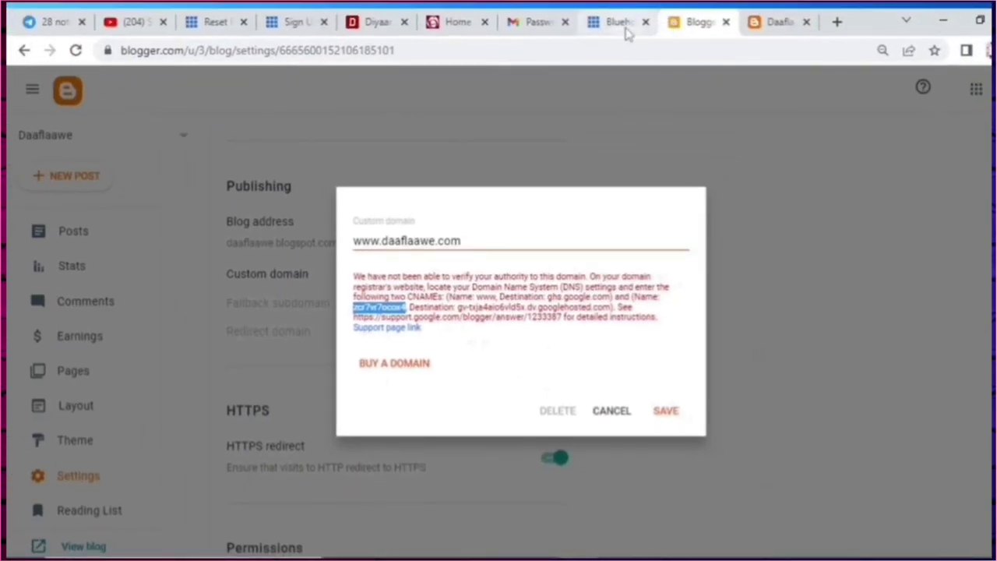
pyautogui.click(623, 17)
pyautogui.click(306, 325)
pyautogui.rightClick(306, 332)
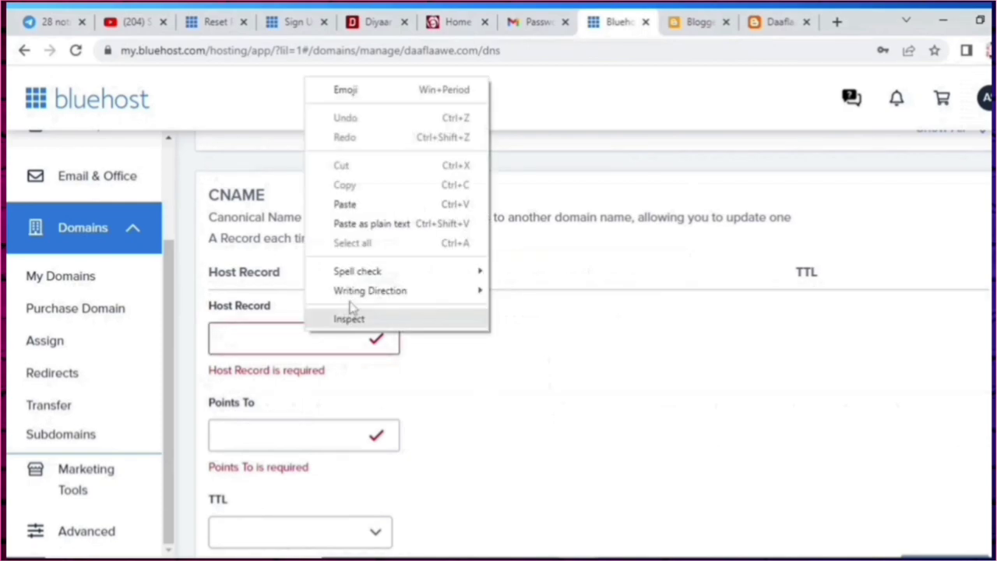
pyautogui.click(335, 199)
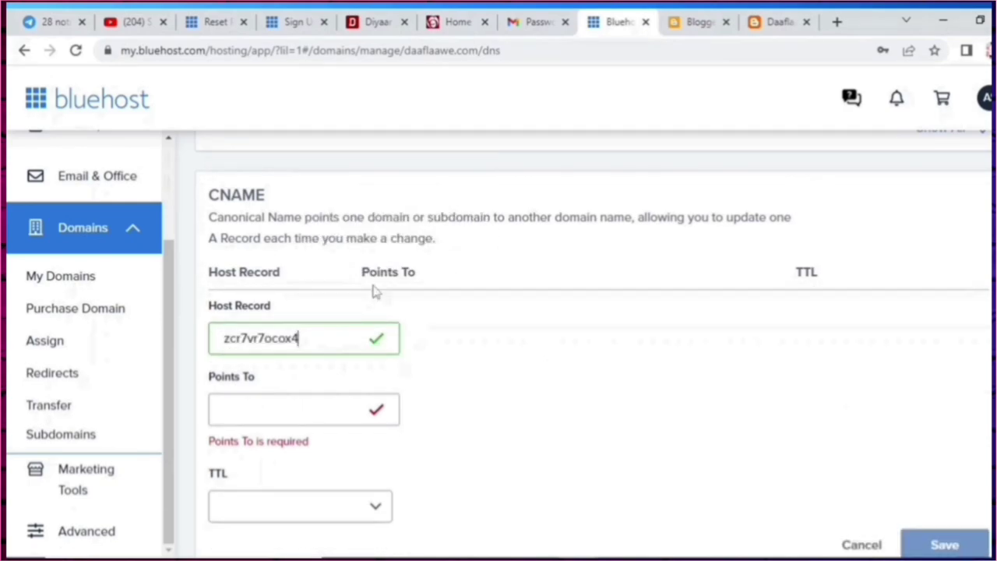
# Paste the googlehosted.com destination into Points To and save the verification CNAME.
pyautogui.click(699, 22)
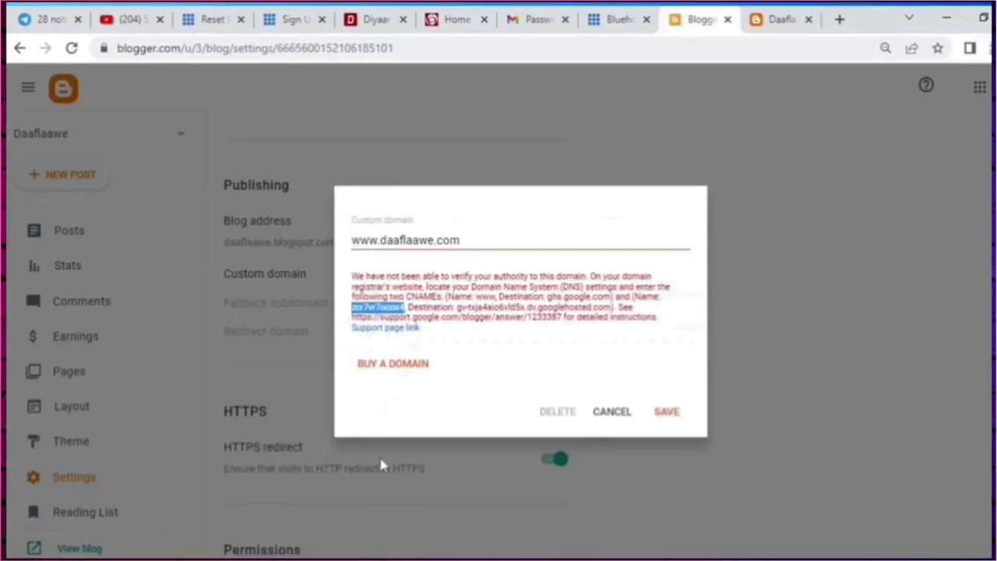
pyautogui.click(454, 306)
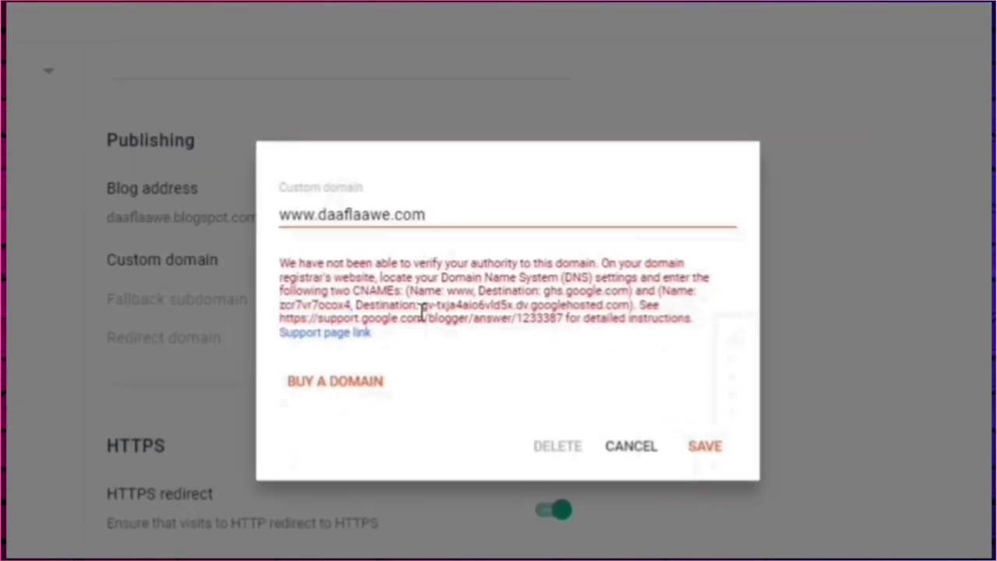
pyautogui.moveTo(423, 310); pyautogui.dragTo(632, 306)
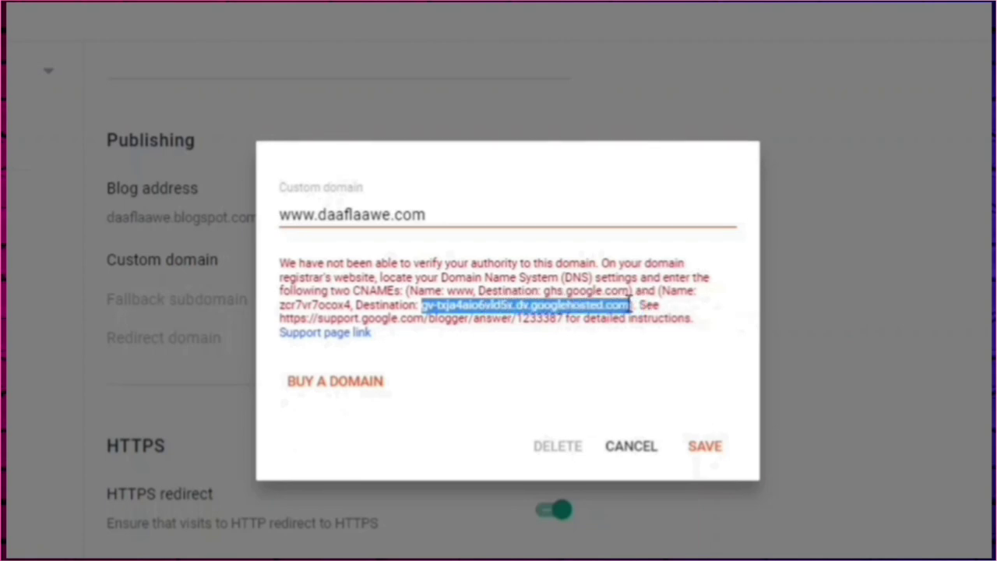
pyautogui.rightClick(612, 307)
pyautogui.click(668, 330)
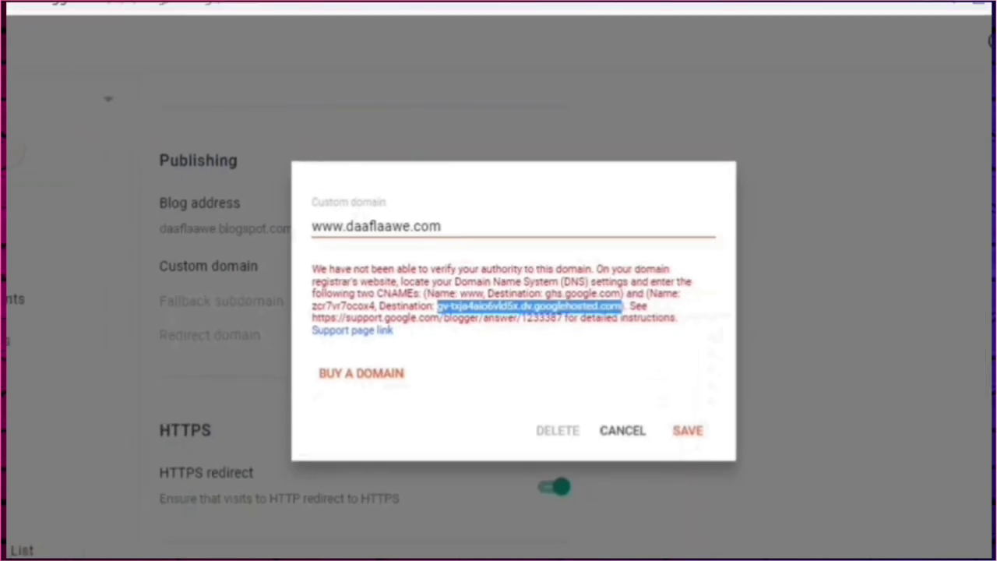
pyautogui.click(612, 21)
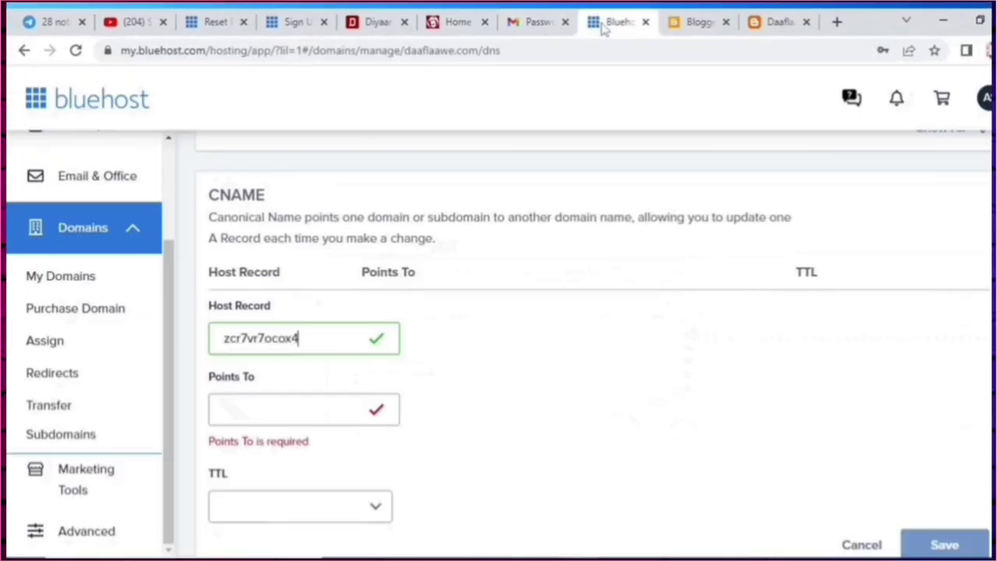
pyautogui.rightClick(268, 405)
pyautogui.click(379, 277)
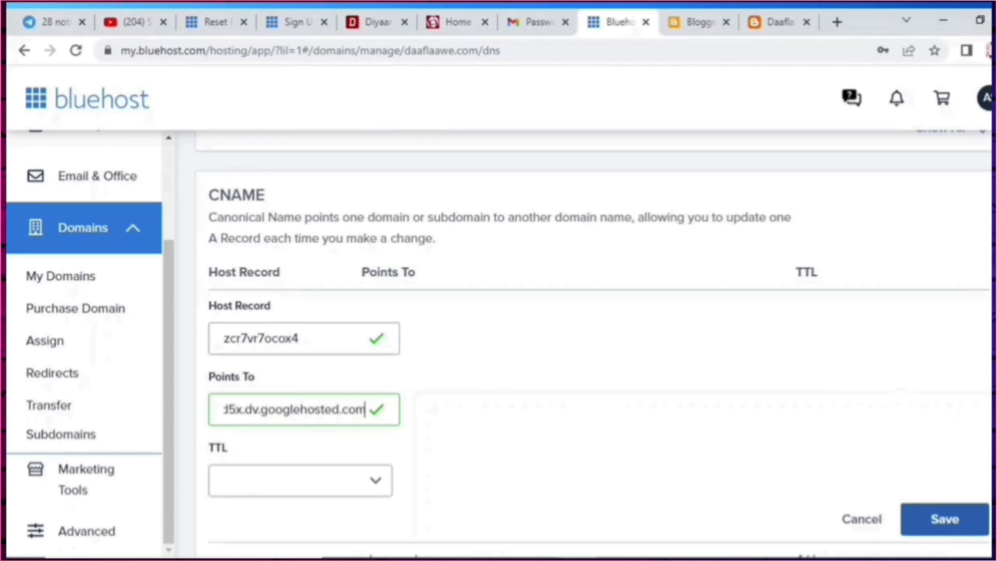
pyautogui.click(699, 22)
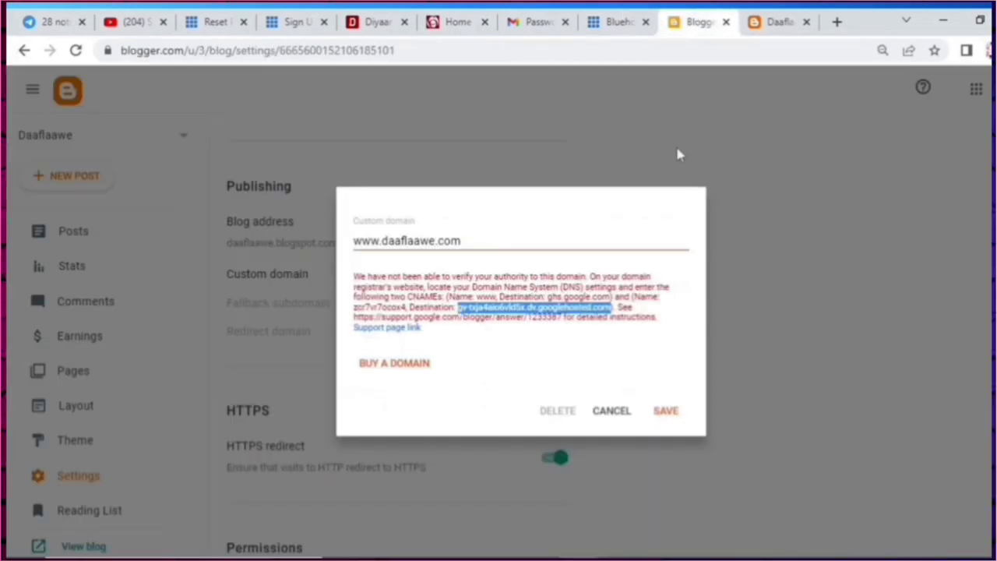
pyautogui.click(479, 304)
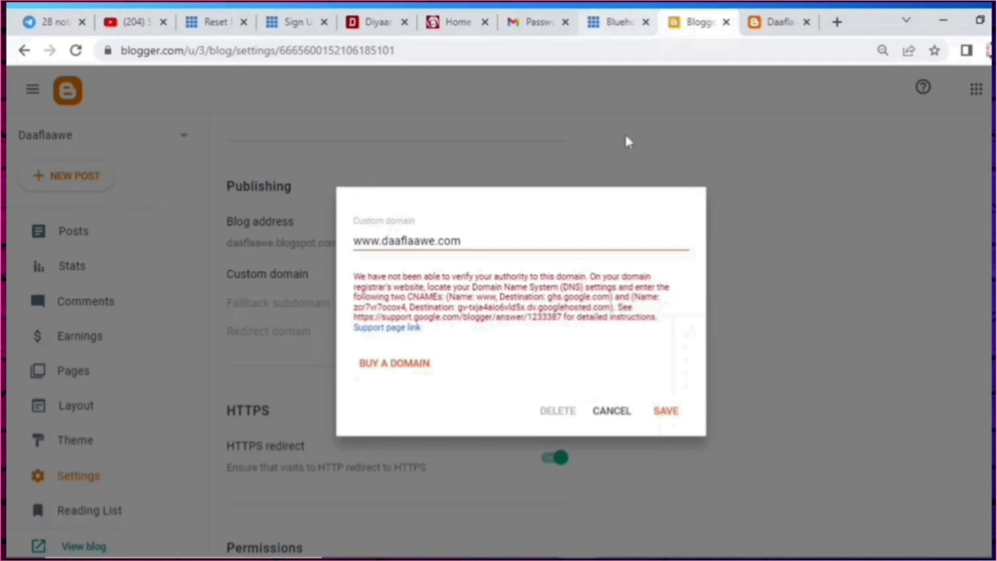
pyautogui.click(623, 23)
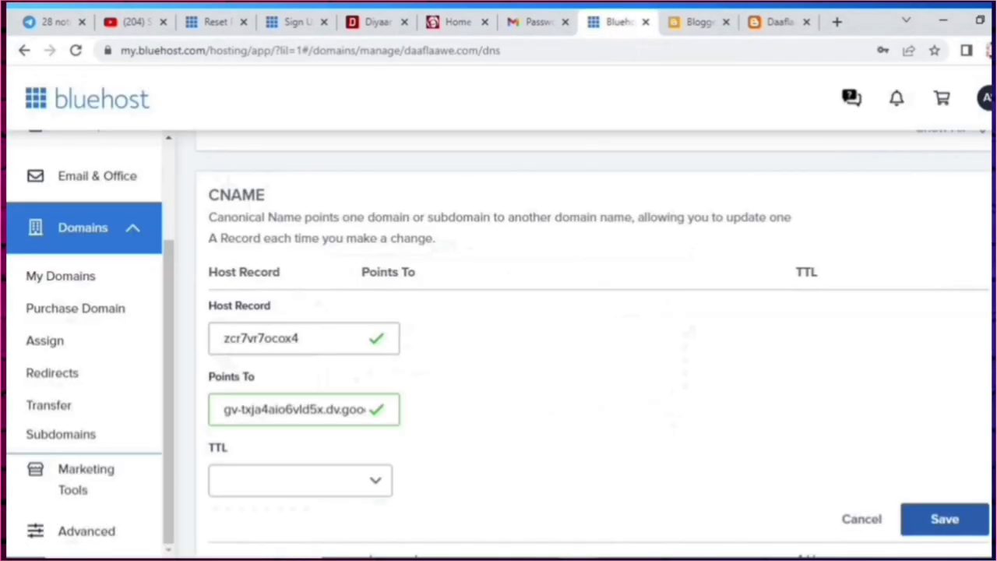
pyautogui.click(952, 533)
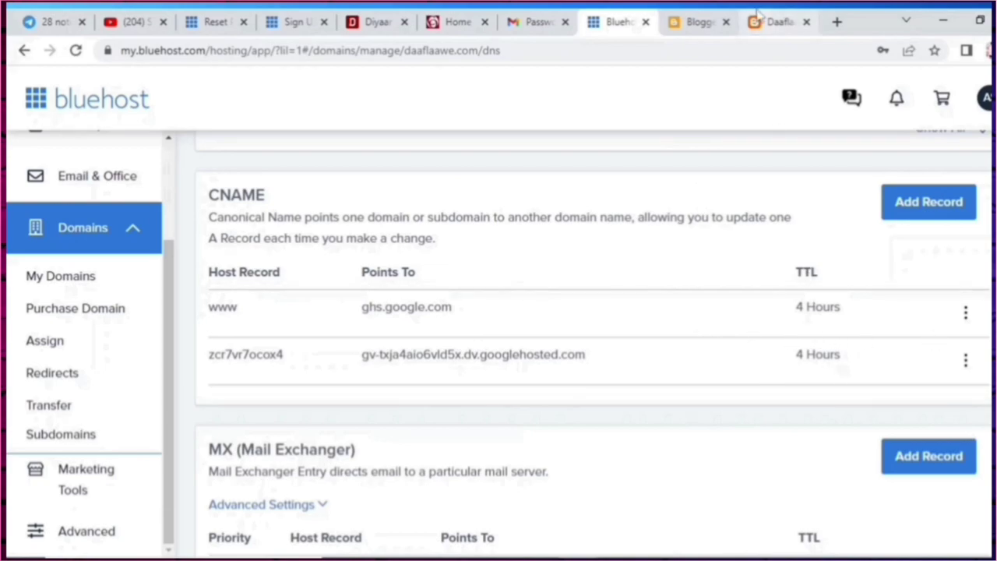
pyautogui.click(697, 22)
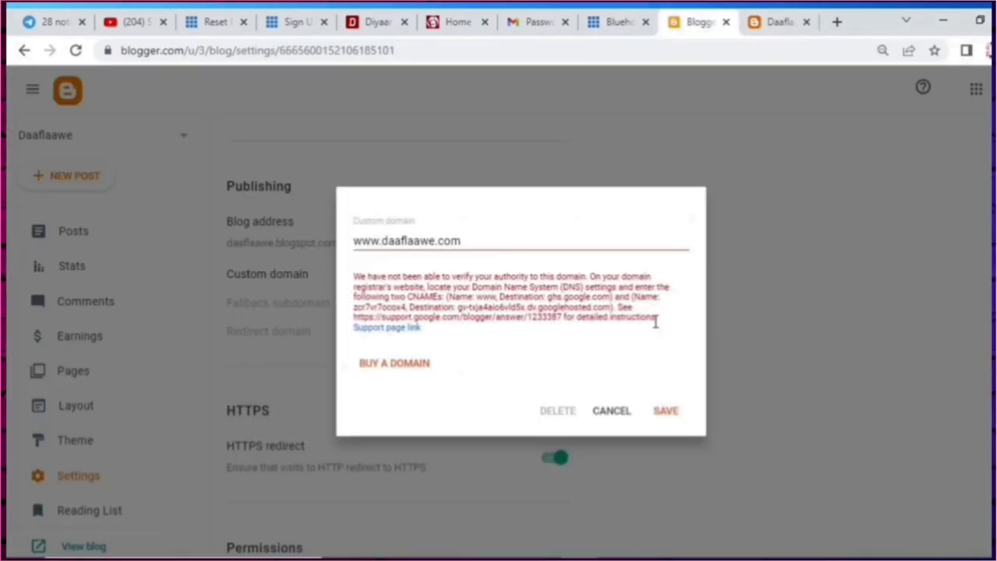
pyautogui.click(669, 416)
pyautogui.click(666, 414)
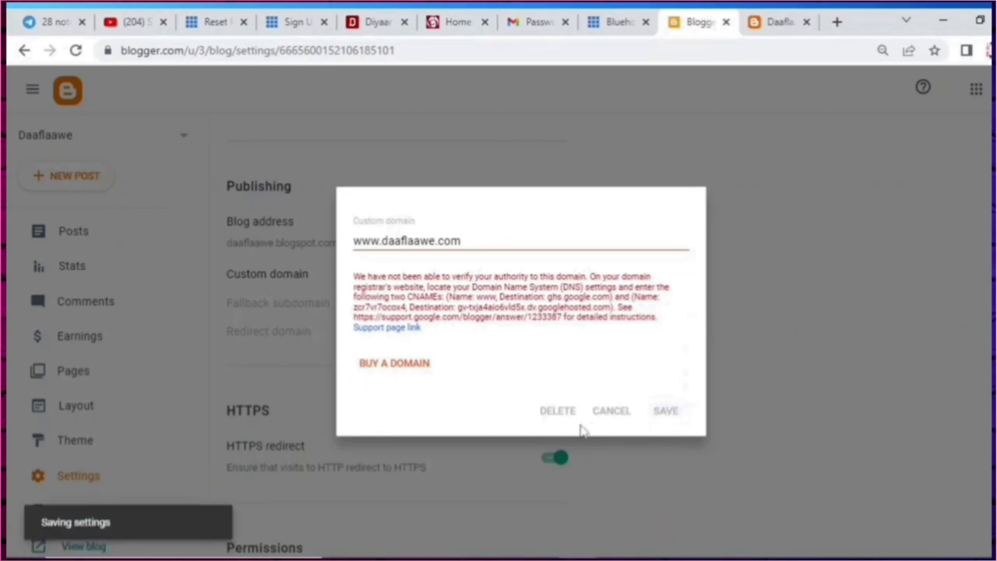
pyautogui.click(671, 417)
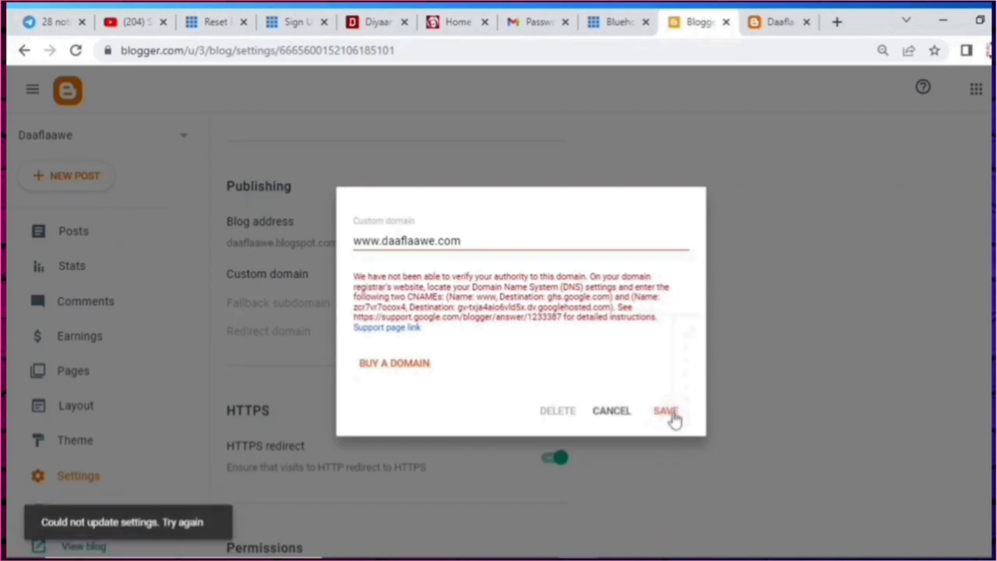
pyautogui.click(675, 419)
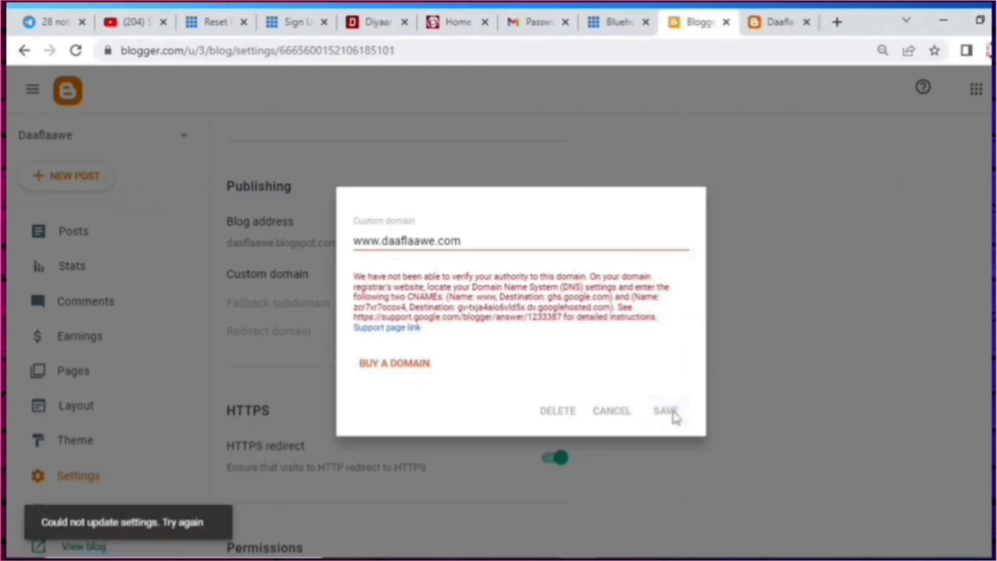
pyautogui.click(674, 418)
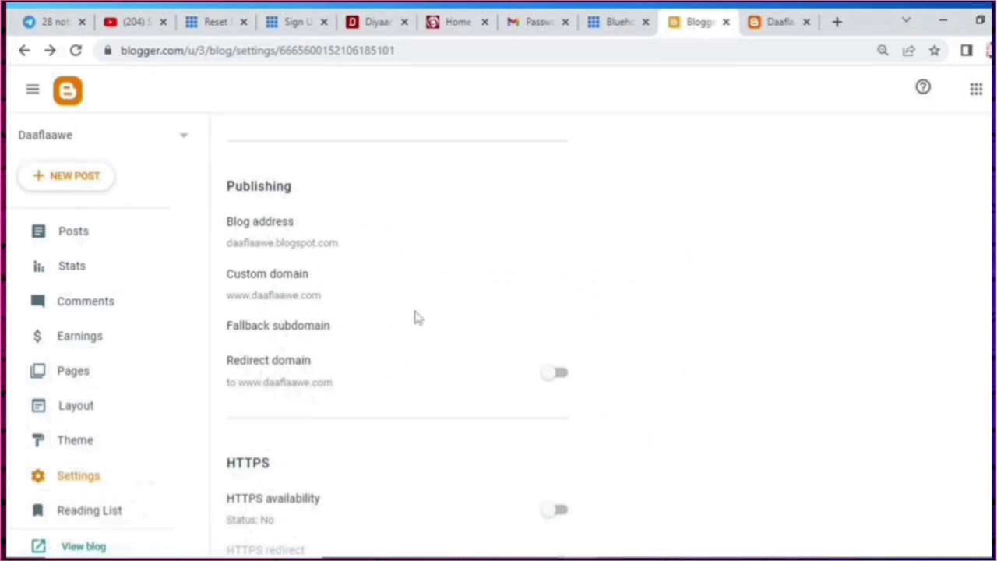
pyautogui.scroll(-1, 423, 323)
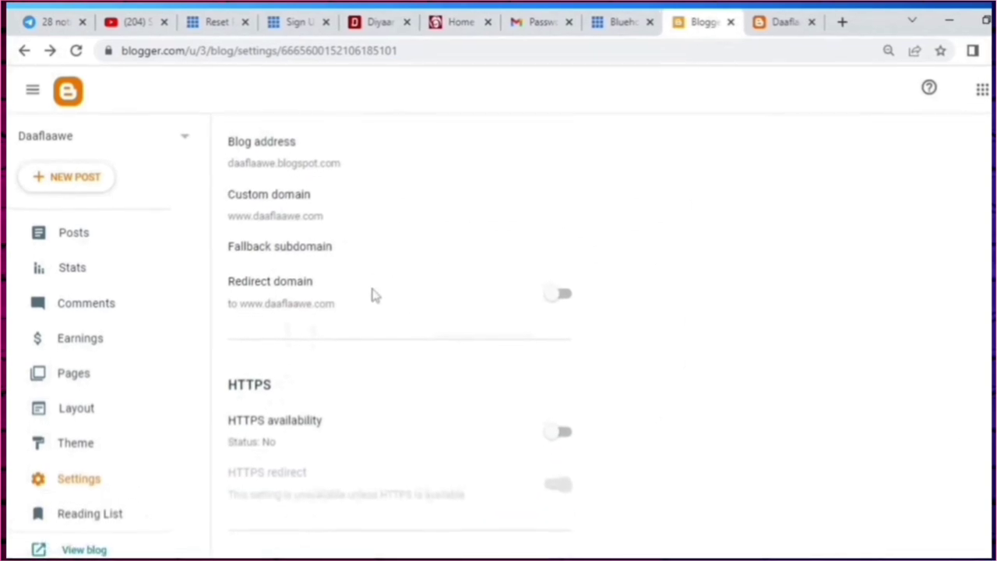
pyautogui.moveTo(347, 225); pyautogui.dragTo(240, 225)
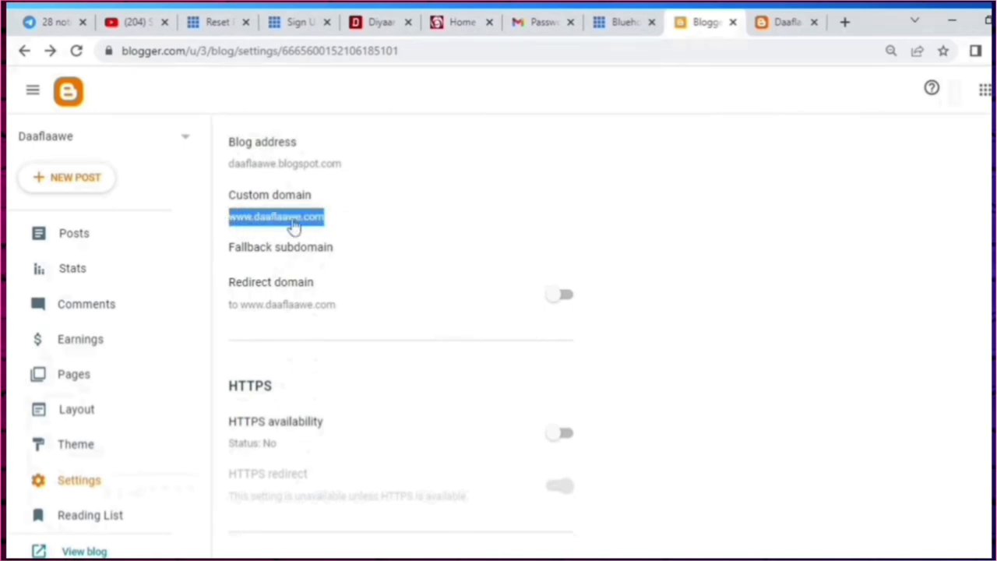
pyautogui.click(348, 215)
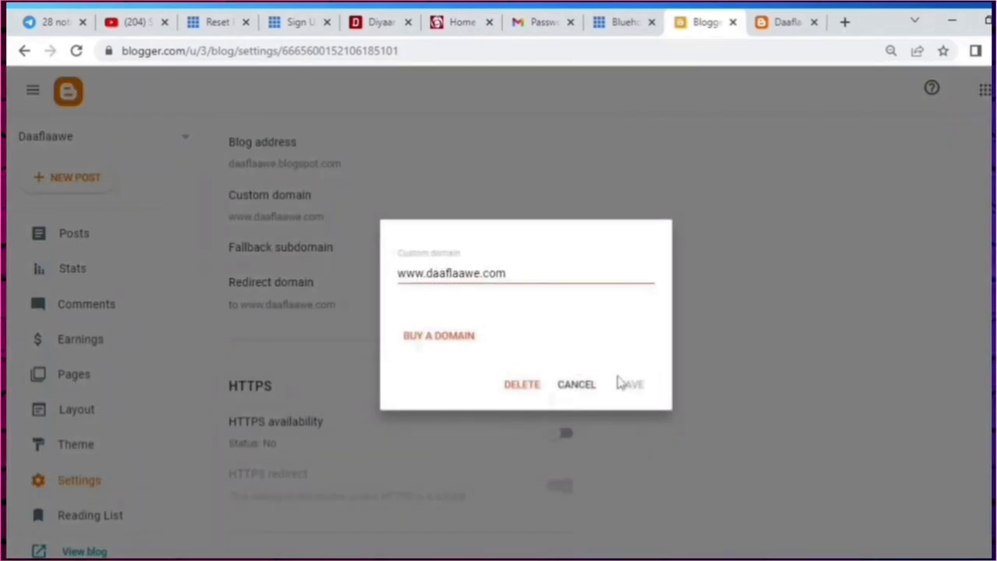
pyautogui.click(575, 385)
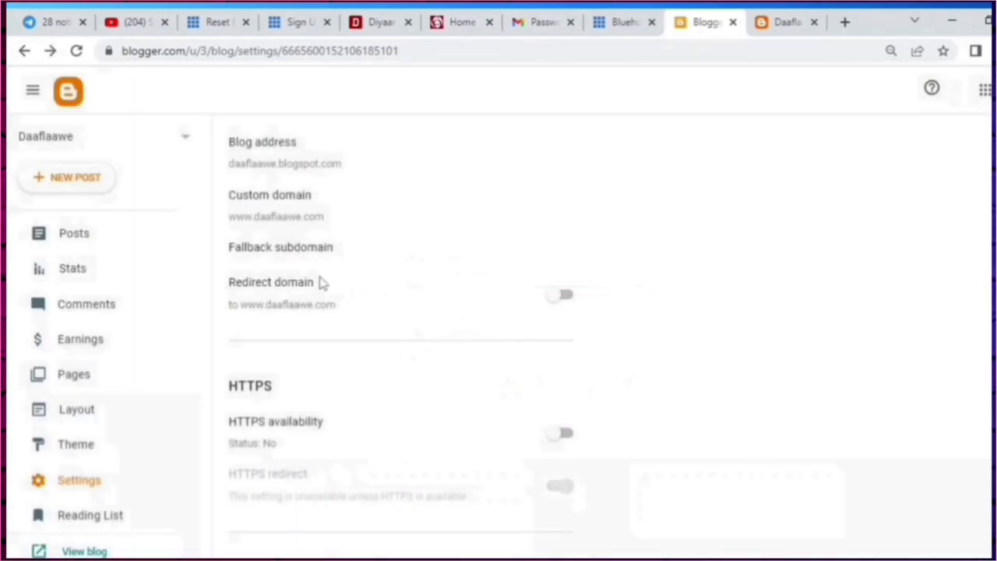
pyautogui.moveTo(321, 283); pyautogui.dragTo(232, 283)
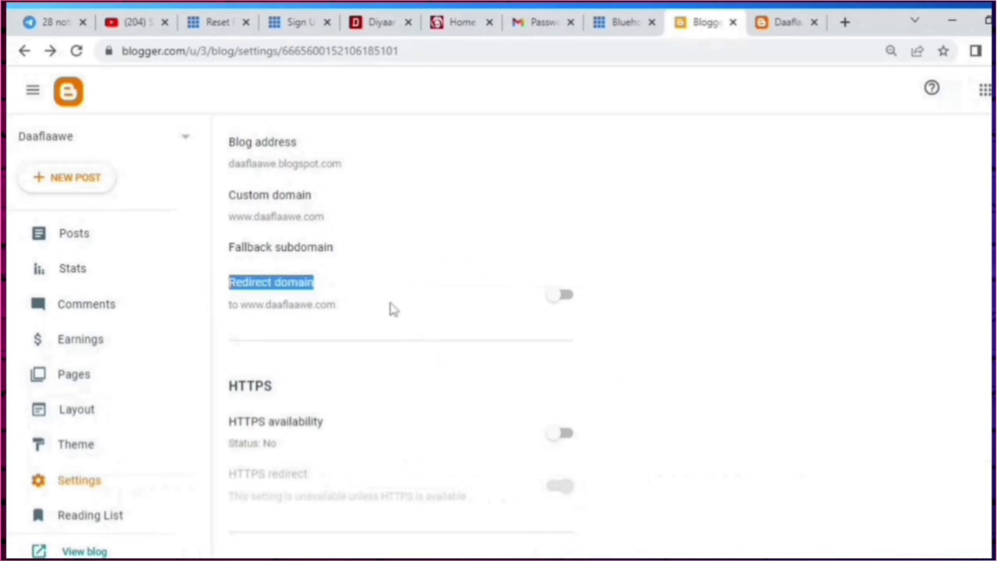
pyautogui.click(434, 308)
pyautogui.click(555, 302)
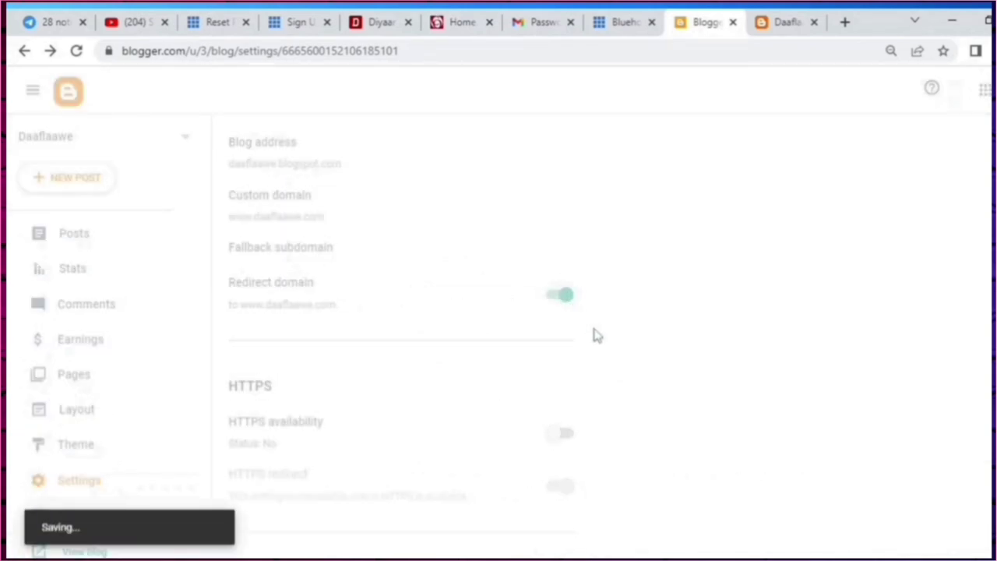
pyautogui.scroll(-1, 595, 335)
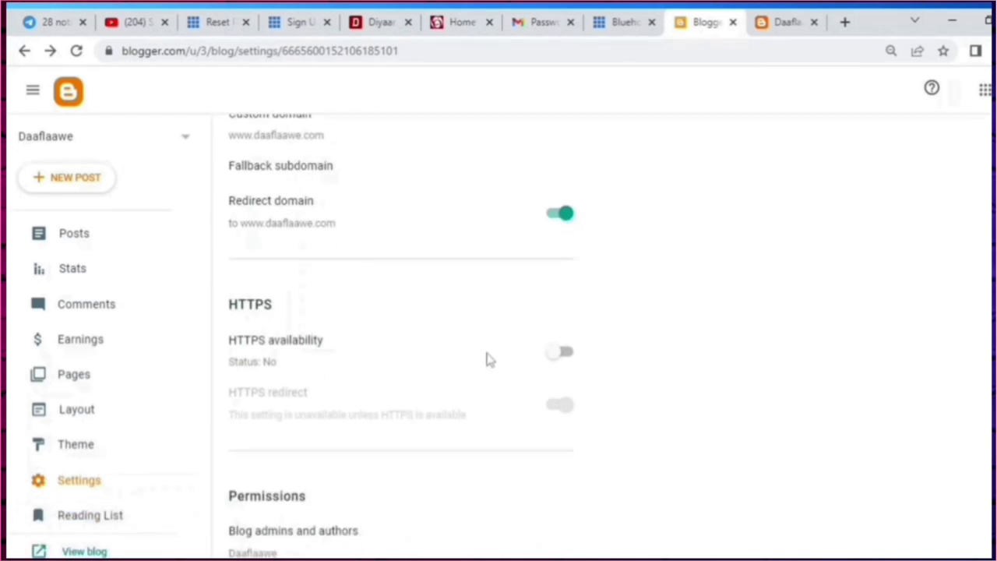
pyautogui.click(558, 354)
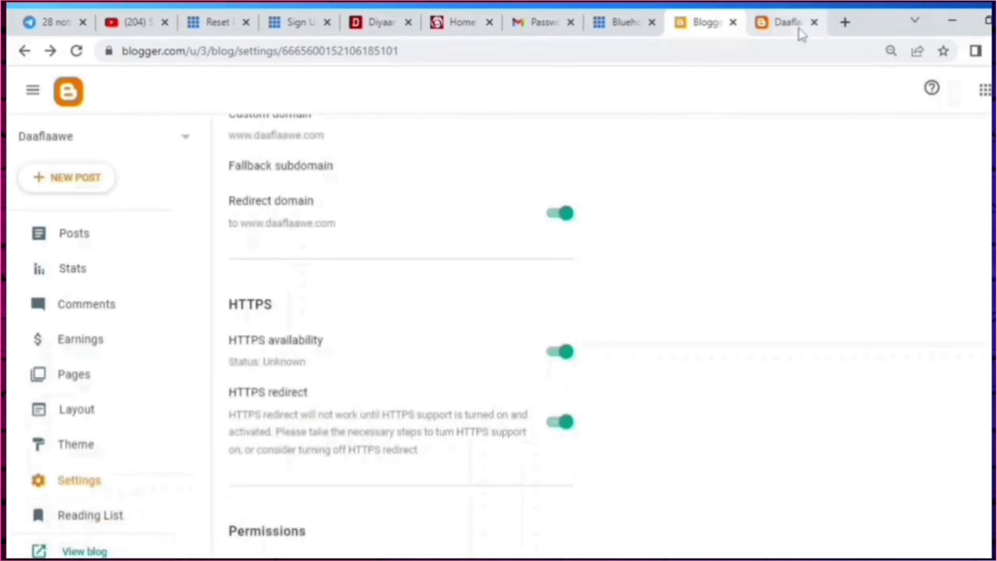
pyautogui.click(767, 28)
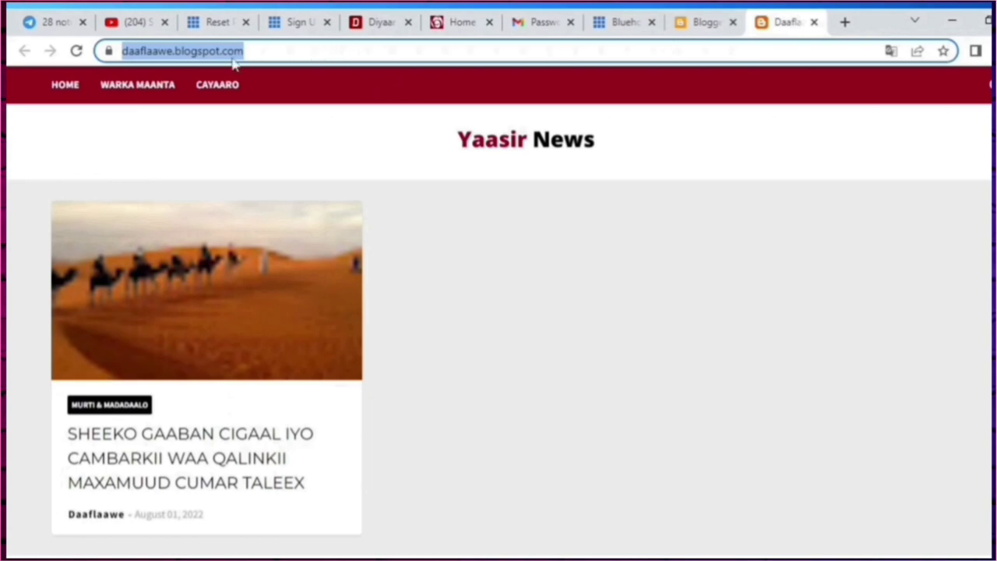
pyautogui.click(76, 51)
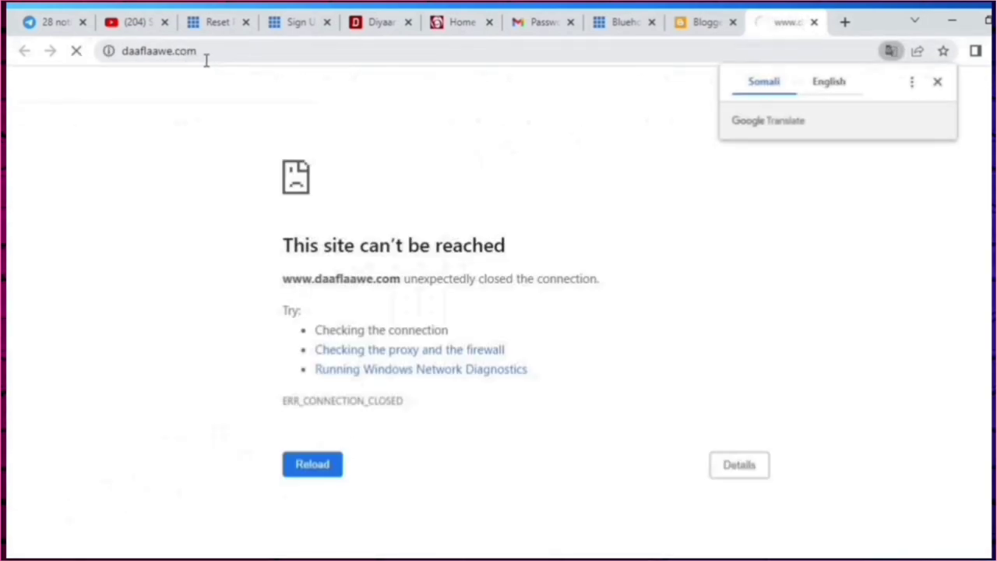
pyautogui.moveTo(207, 58); pyautogui.dragTo(110, 61)
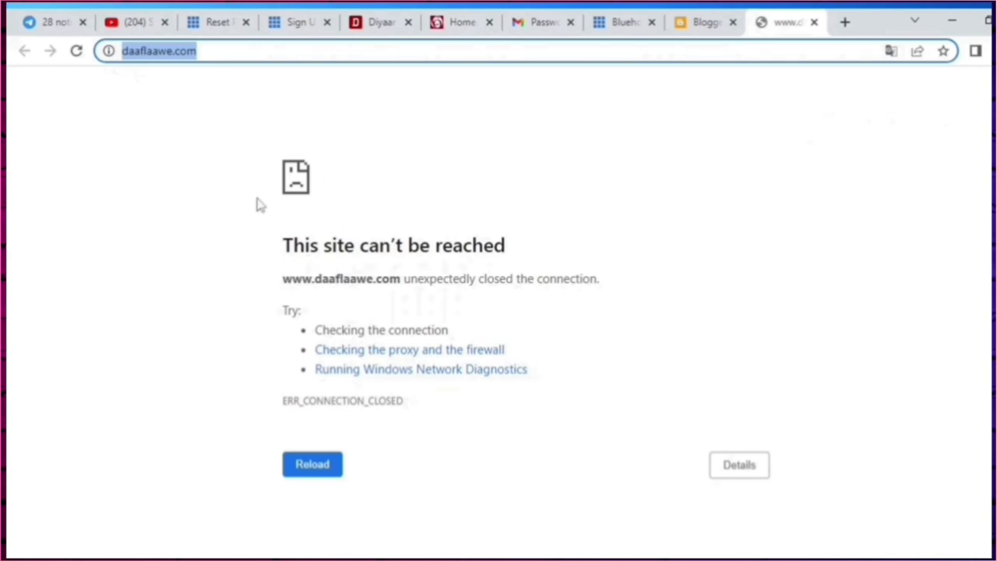
pyautogui.moveTo(263, 178); pyautogui.dragTo(592, 376)
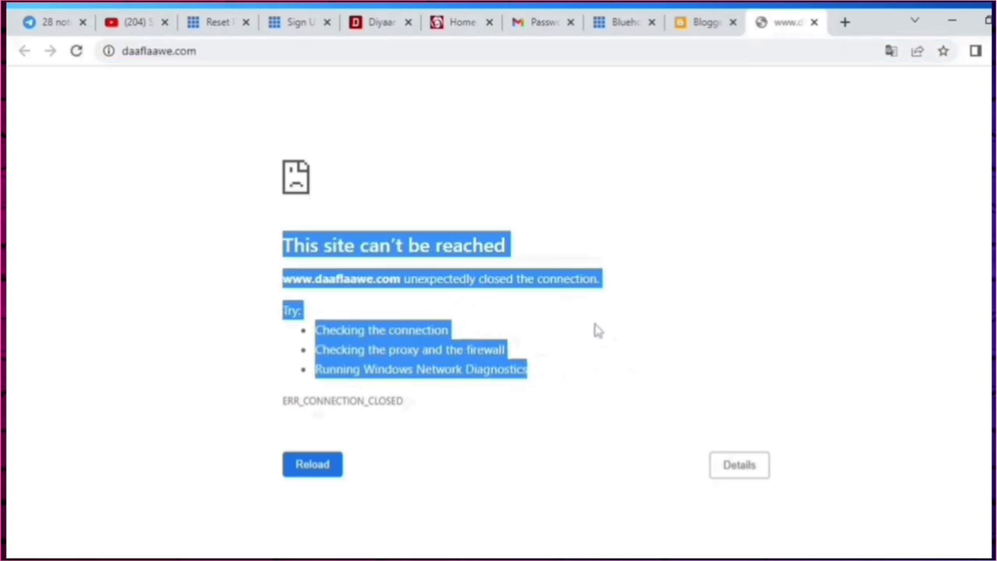
# Look at the Caasimada and Diyaar Media sites, then return to the Bluehost DNS records.
pyautogui.click(448, 25)
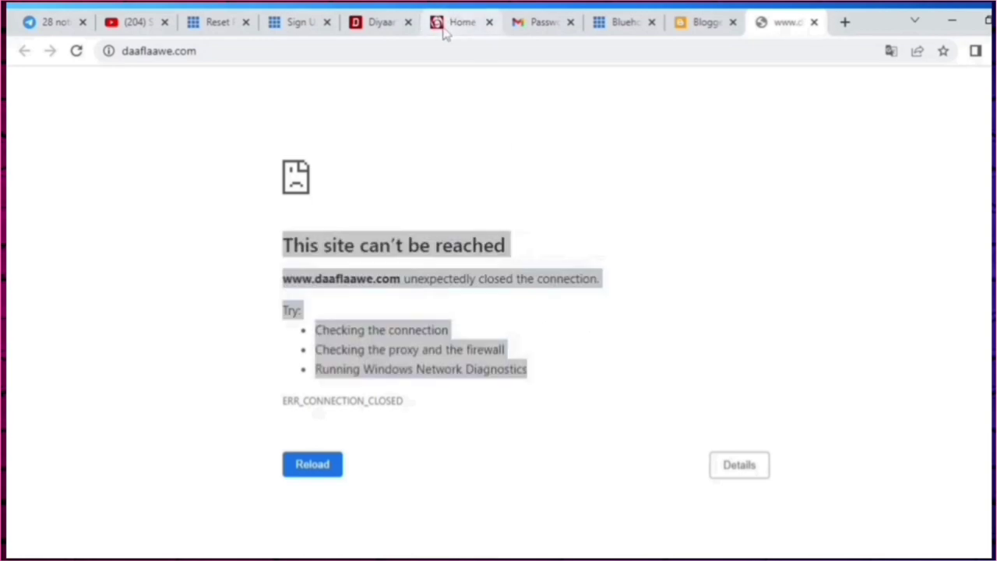
pyautogui.click(354, 25)
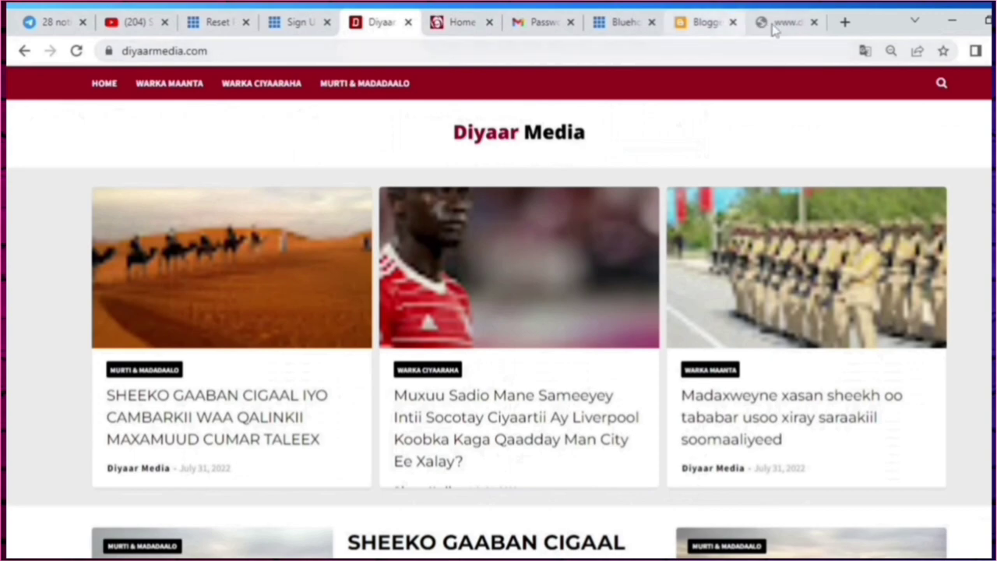
pyautogui.click(625, 25)
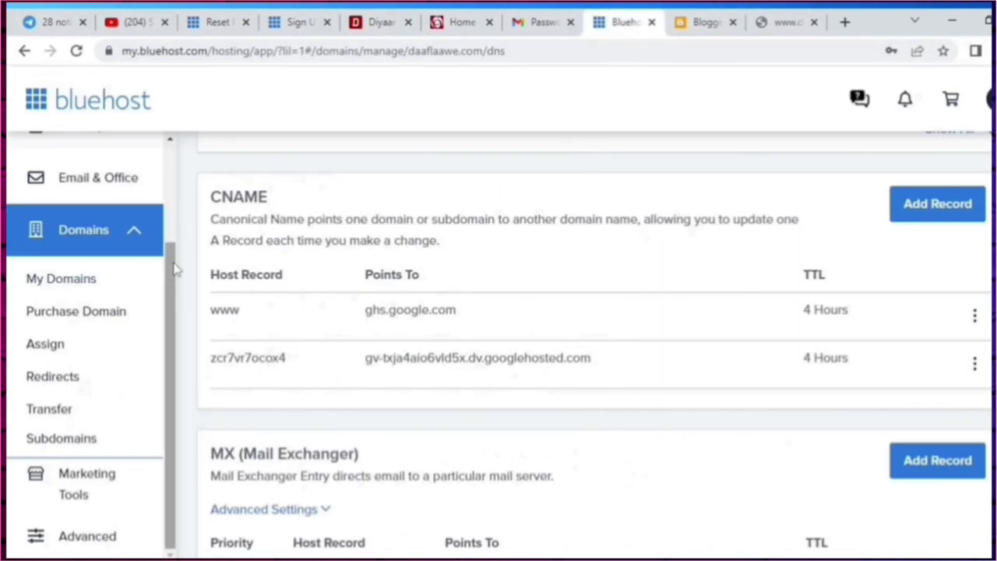
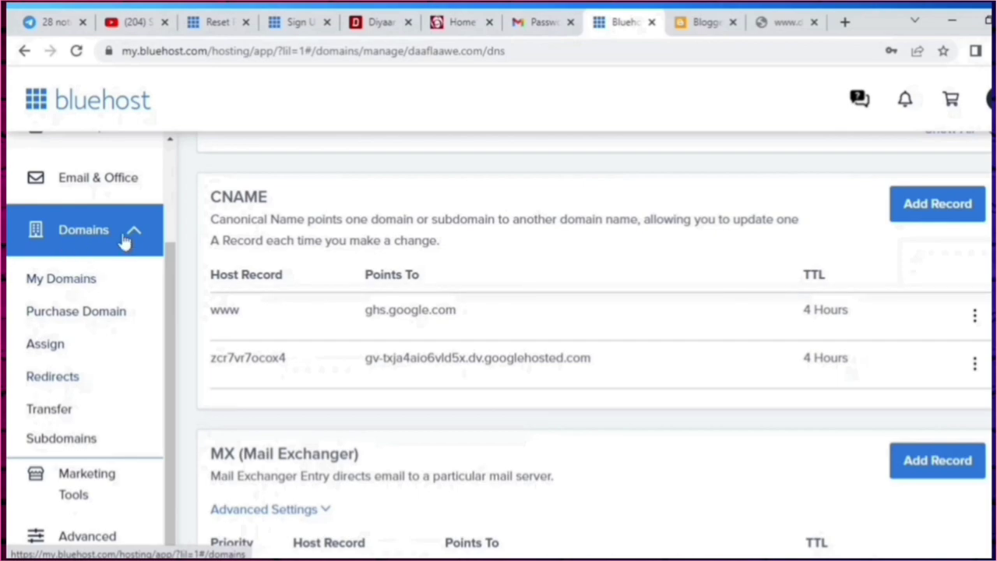
# Go to Domains > Redirects and start creating a new redirect.
pyautogui.click(74, 381)
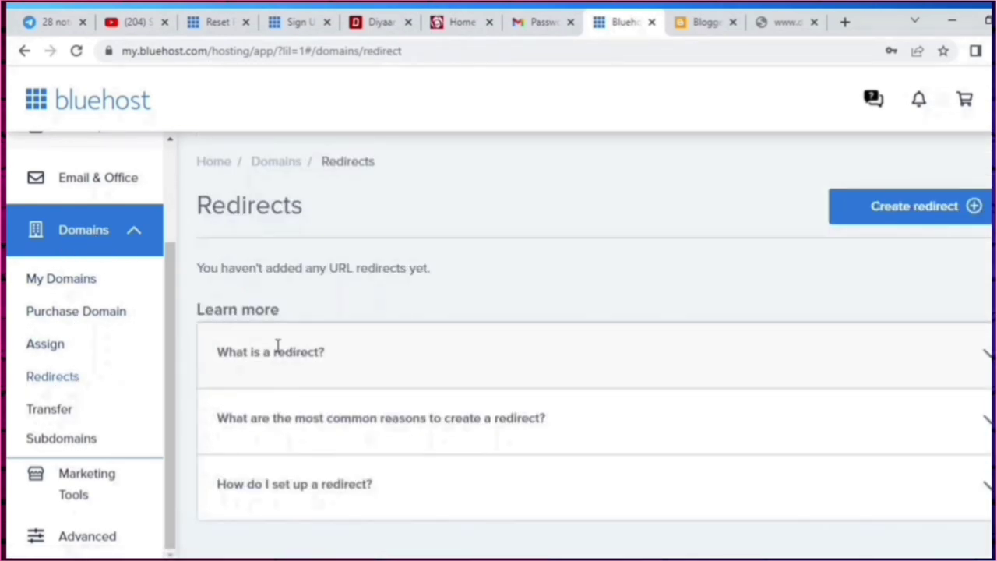
pyautogui.click(874, 209)
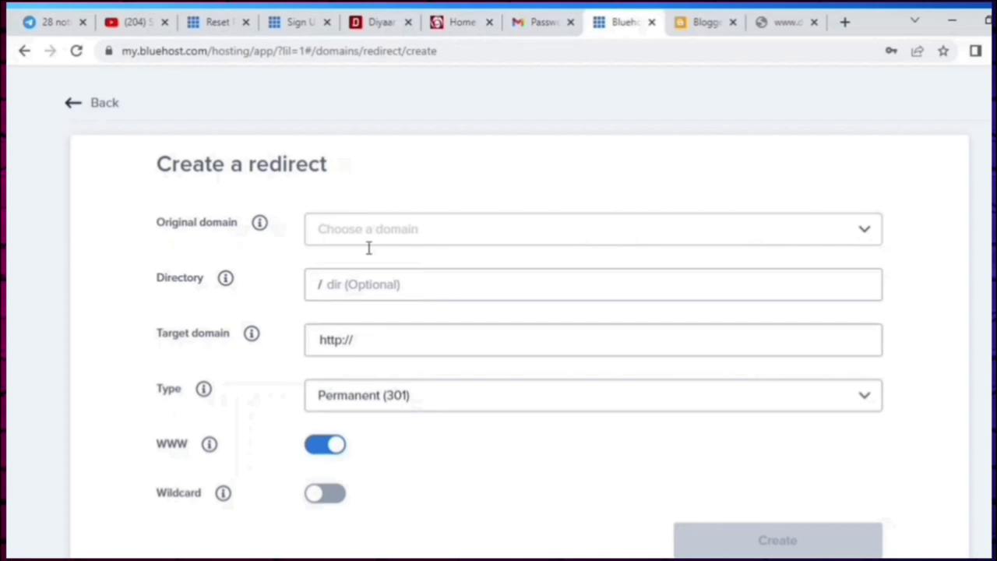
# Choose daaflaawe.com as the original domain and copy the site's www address.
pyautogui.click(867, 236)
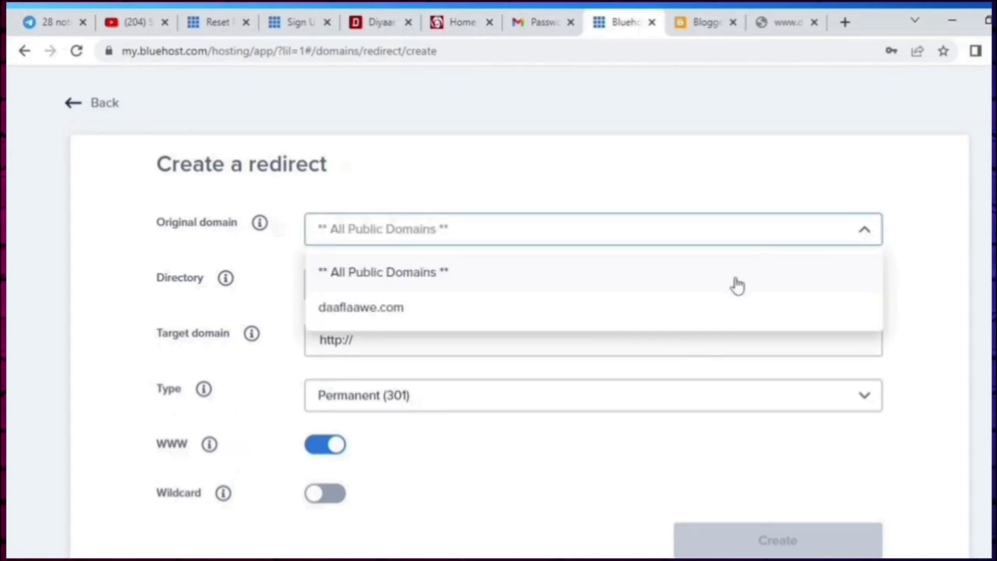
pyautogui.click(467, 318)
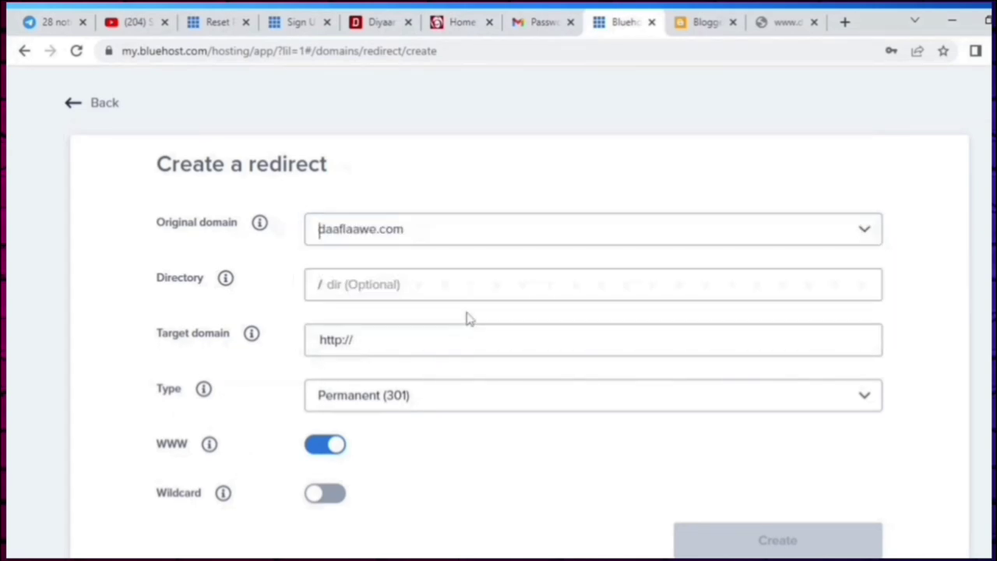
pyautogui.hotkey('ctrl', '9')
pyautogui.rightClick(461, 59)
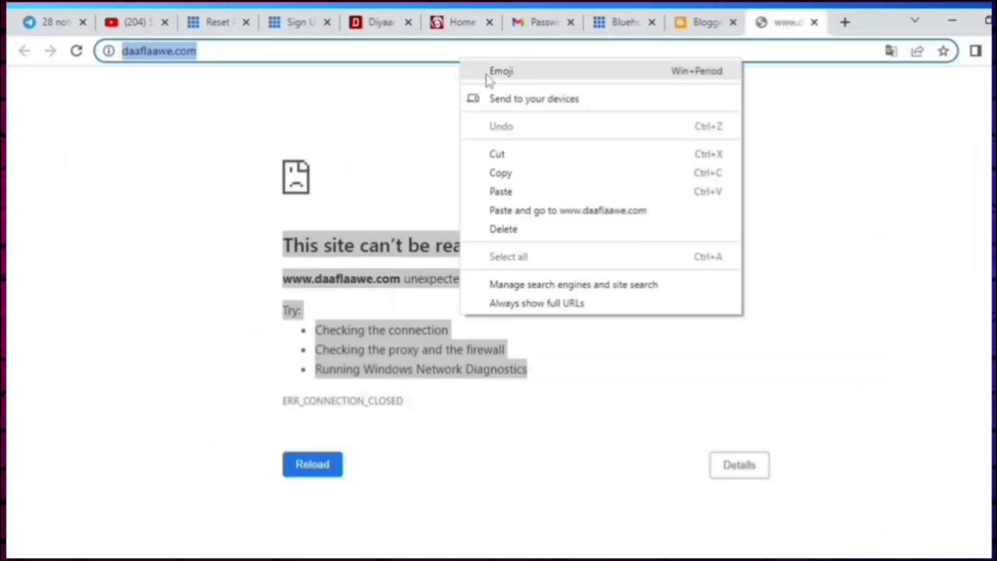
pyautogui.click(530, 175)
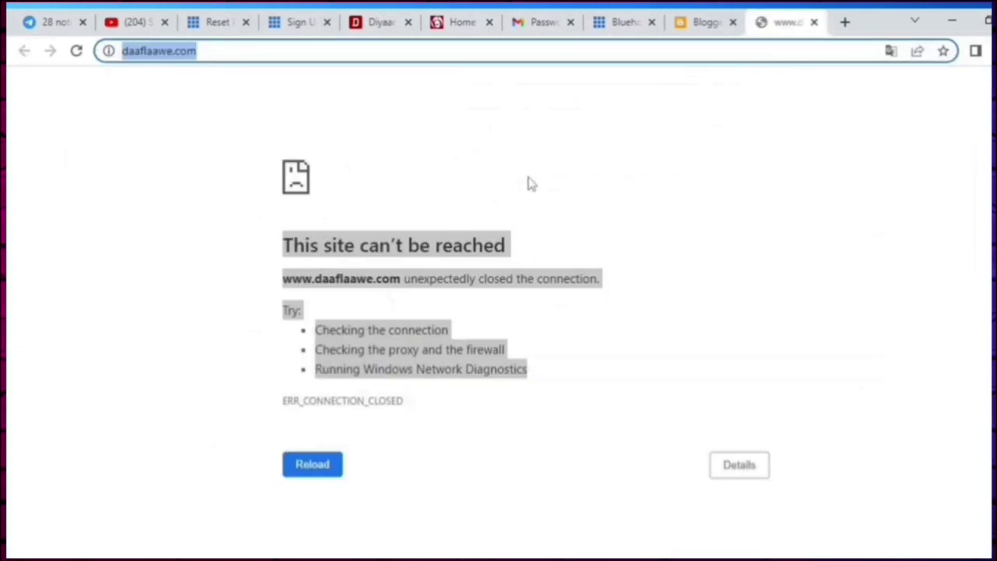
pyautogui.click(612, 25)
pyautogui.click(443, 332)
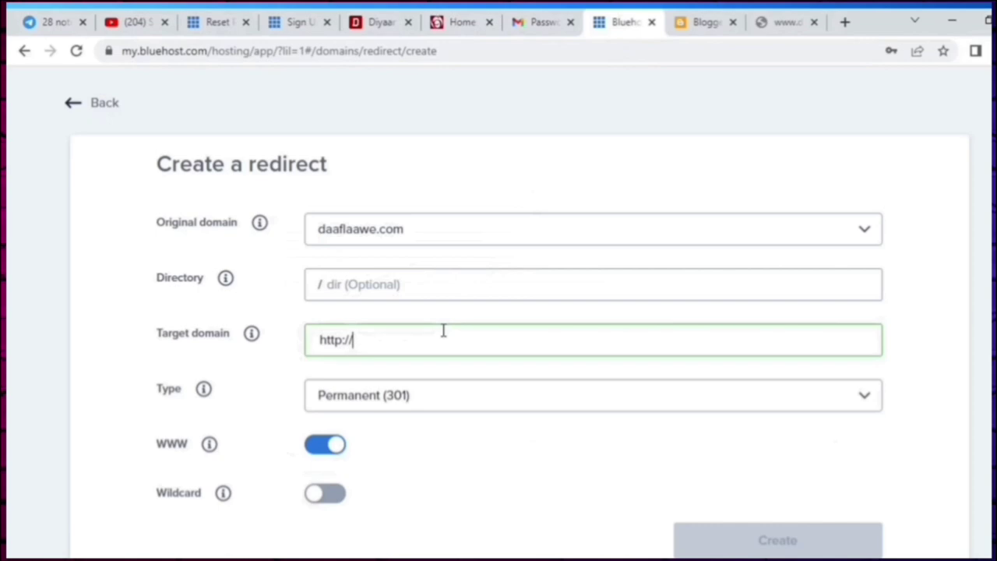
pyautogui.press('BackSpace')
pyautogui.press('BackSpace')
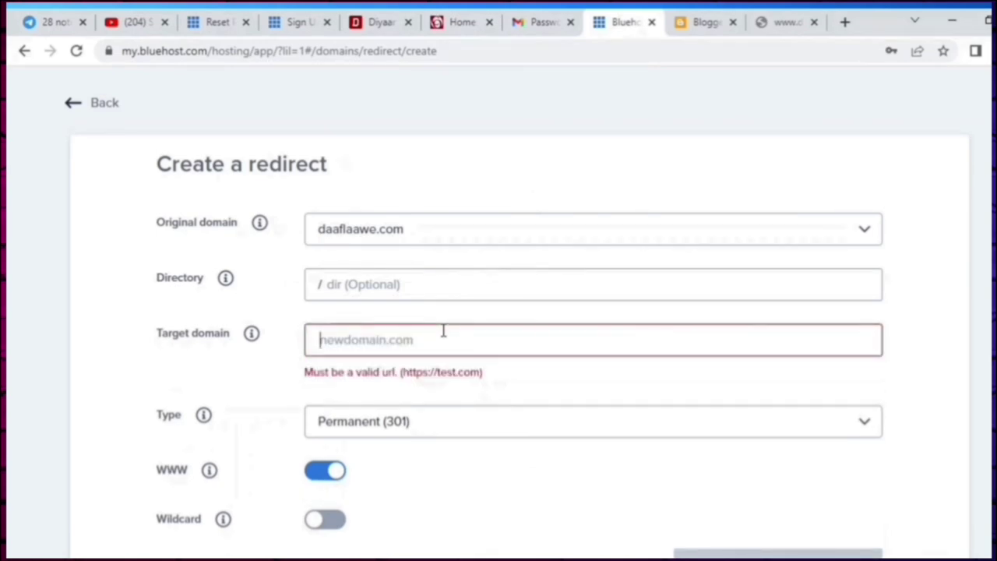
pyautogui.write('https://www.daaflaawe.com/')
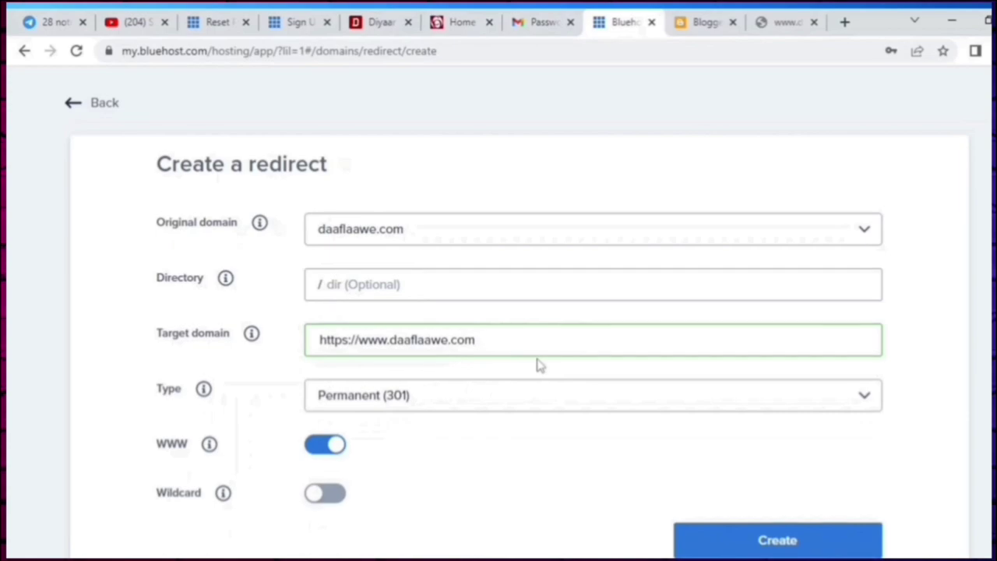
pyautogui.scroll(-1, 669, 392)
pyautogui.click(816, 520)
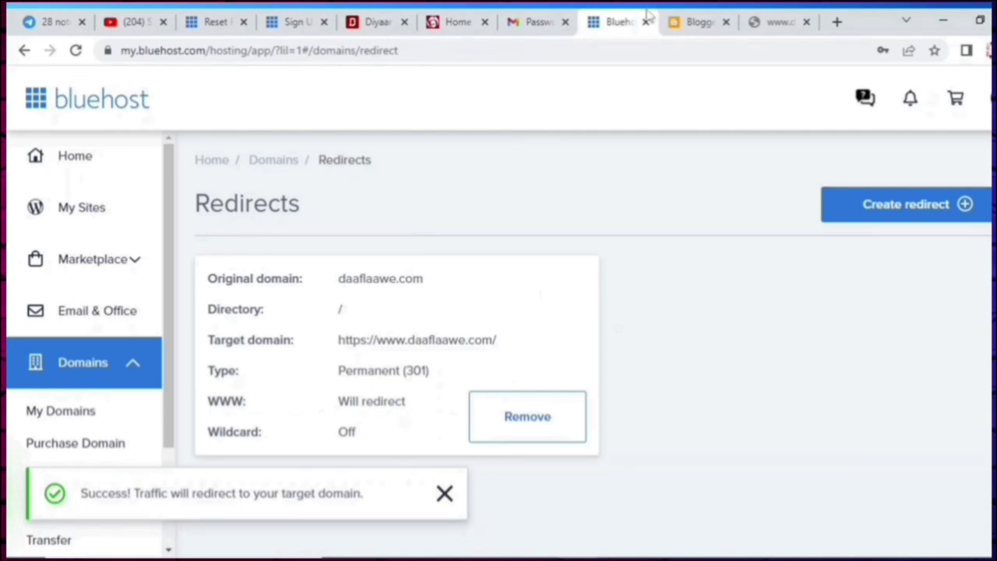
pyautogui.click(707, 23)
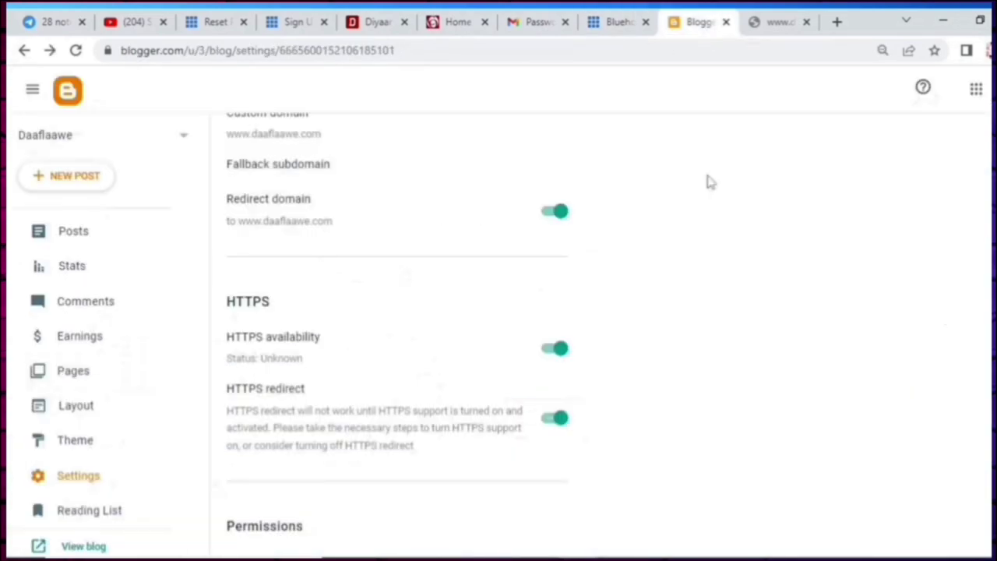